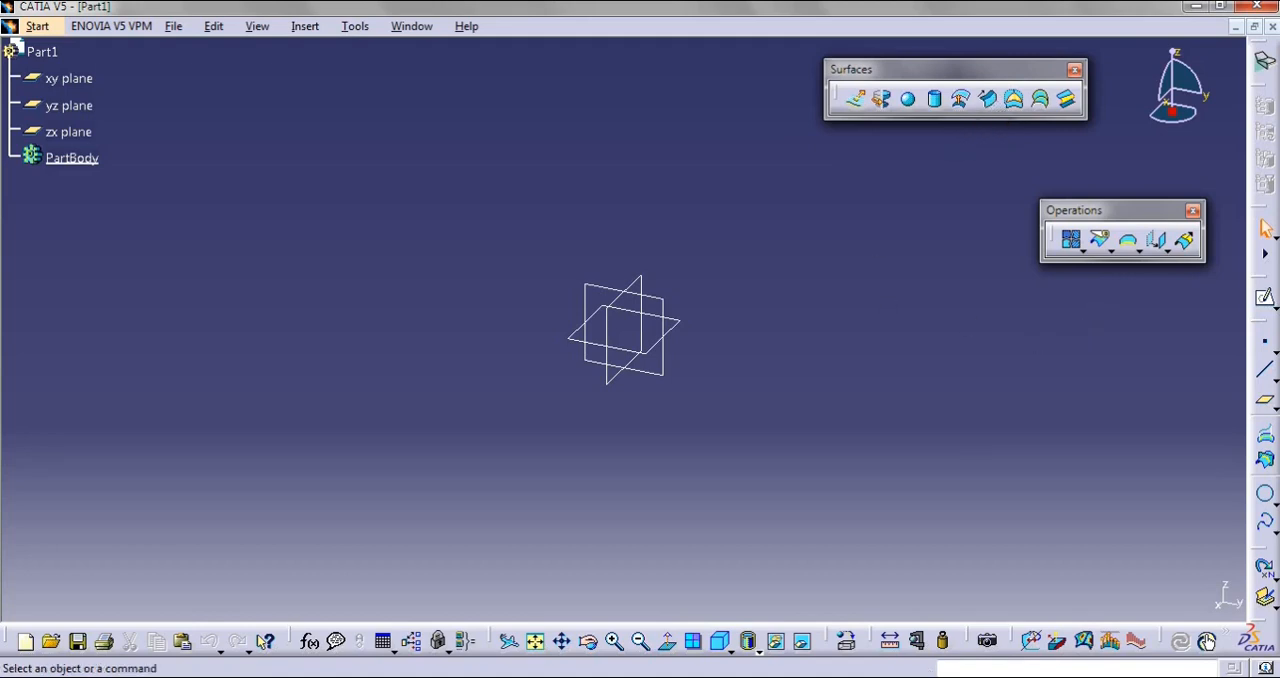
drag(1106, 212, 1099, 206)
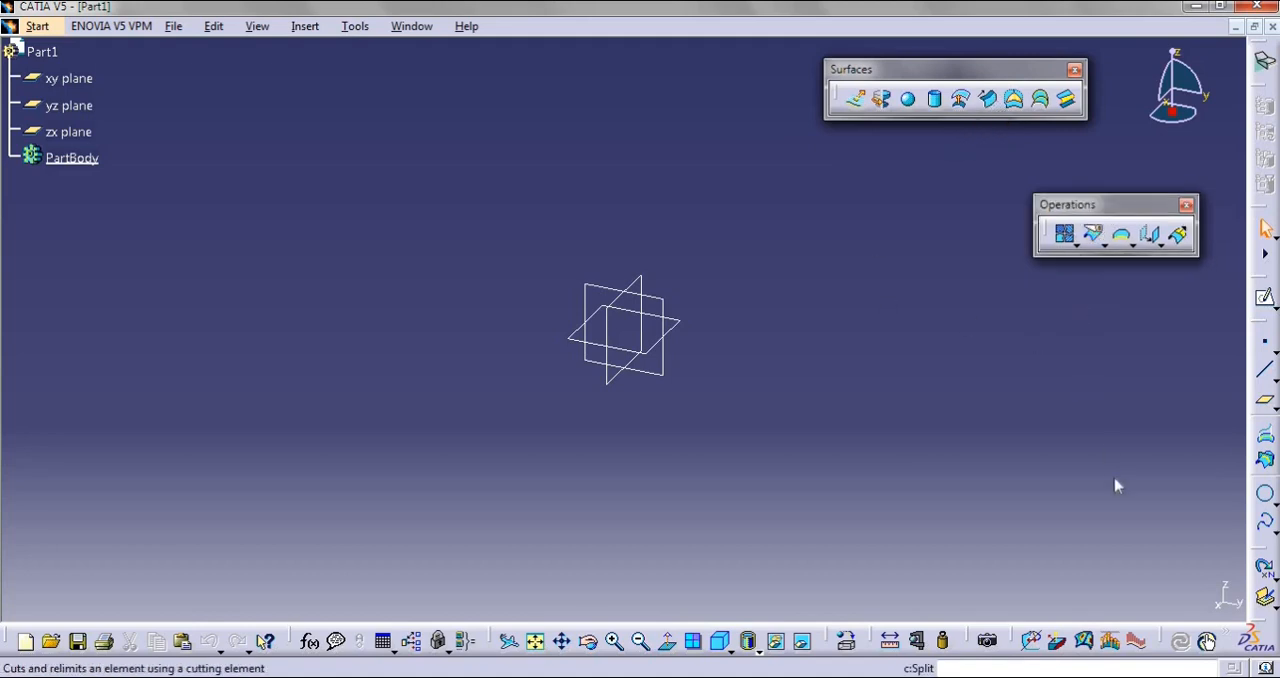
click(1073, 248)
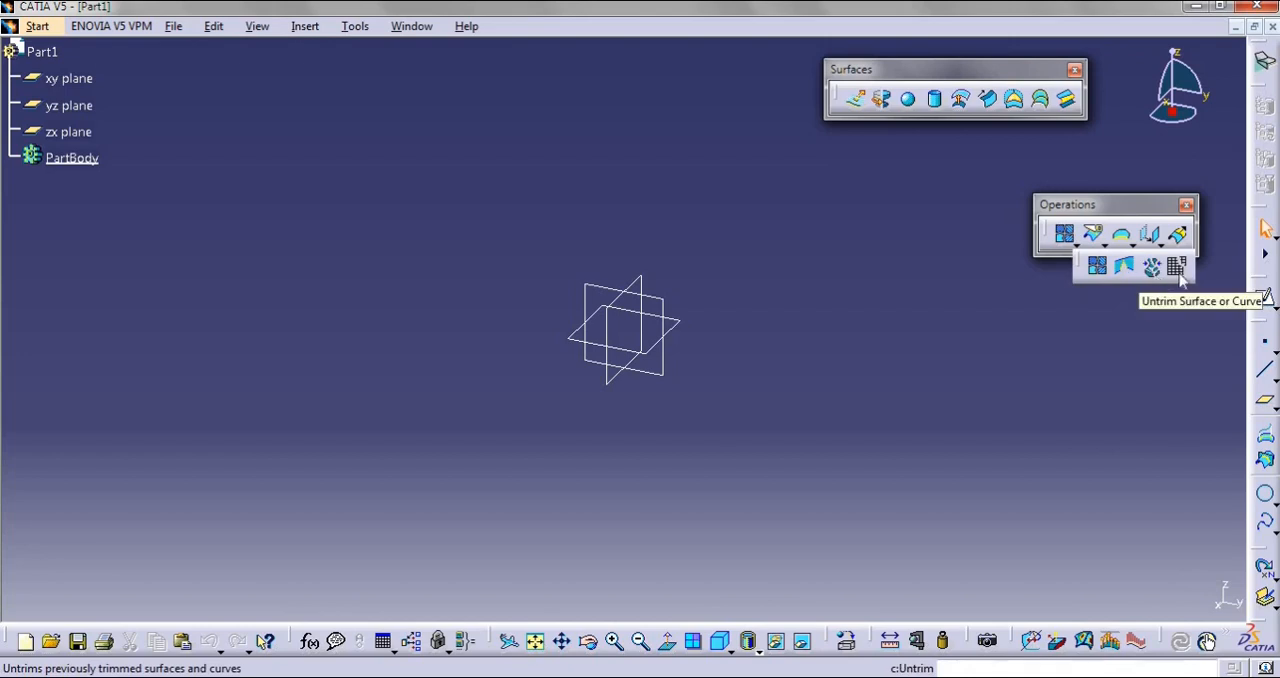
click(1054, 317)
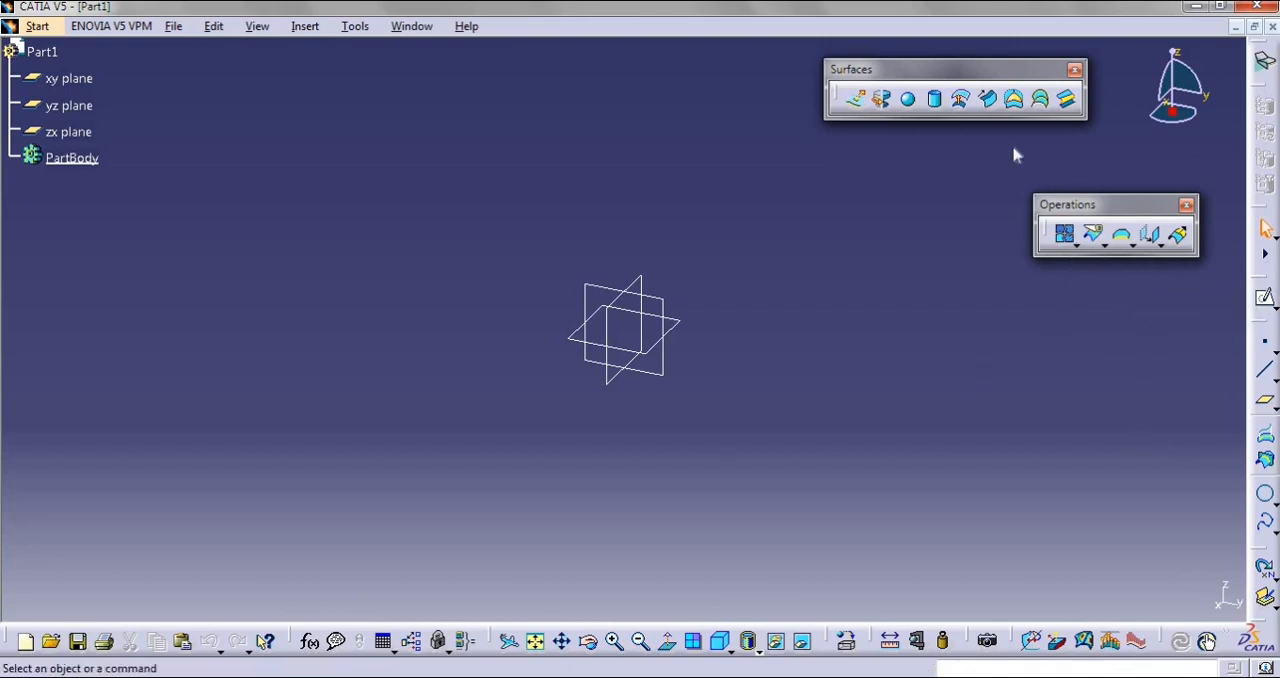
Create a cylinder surface centred on a point at 0, 0, 0 along Z, with radius 20 mm and both lengths 20 mm
click(934, 98)
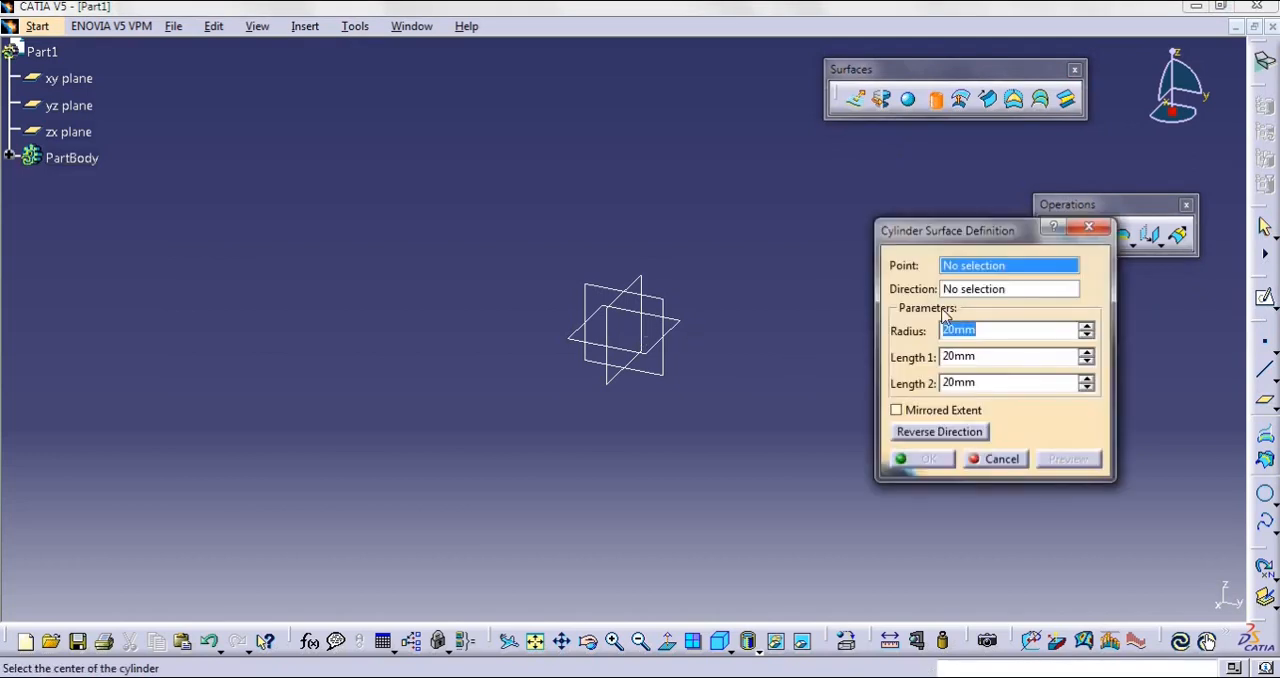
right_click(973, 270)
click(1000, 277)
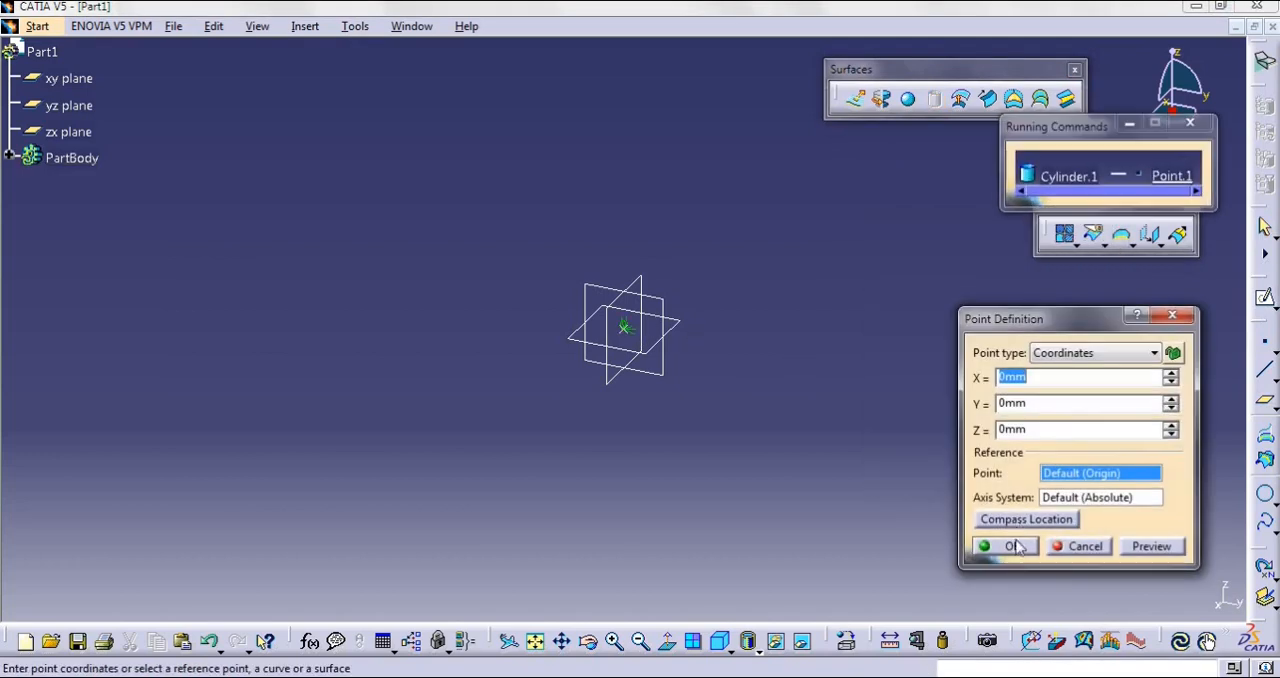
click(1012, 548)
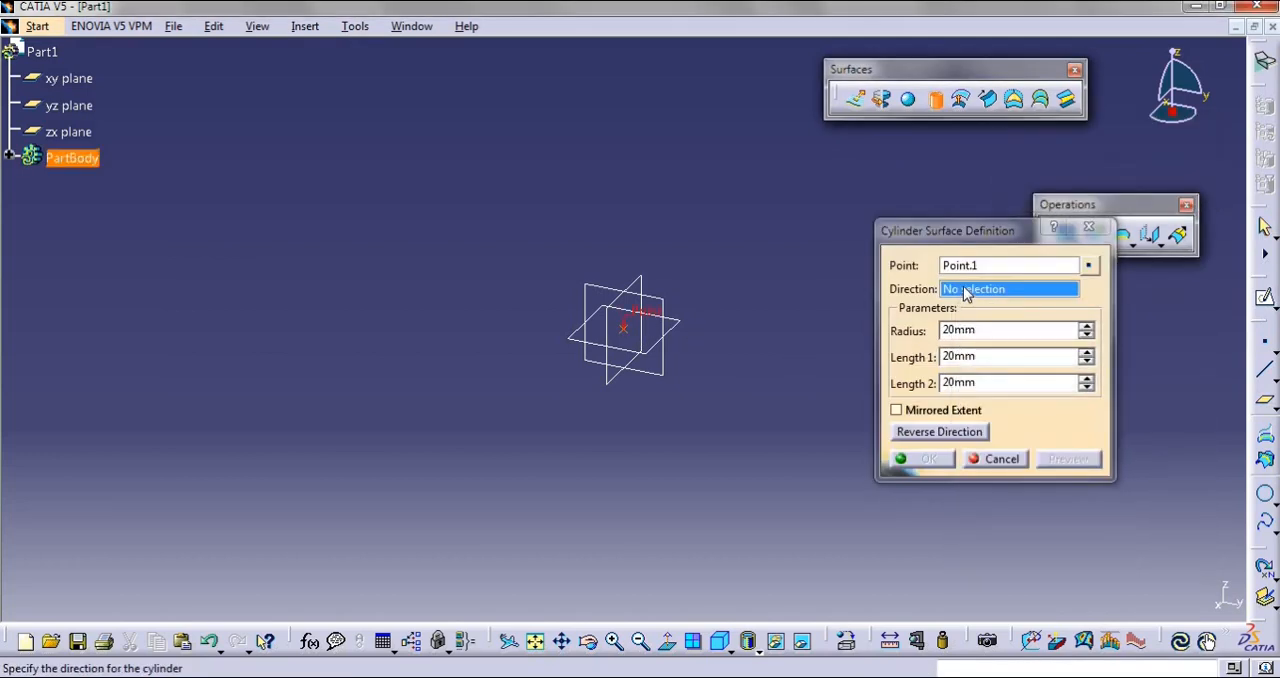
right_click(968, 289)
click(1022, 420)
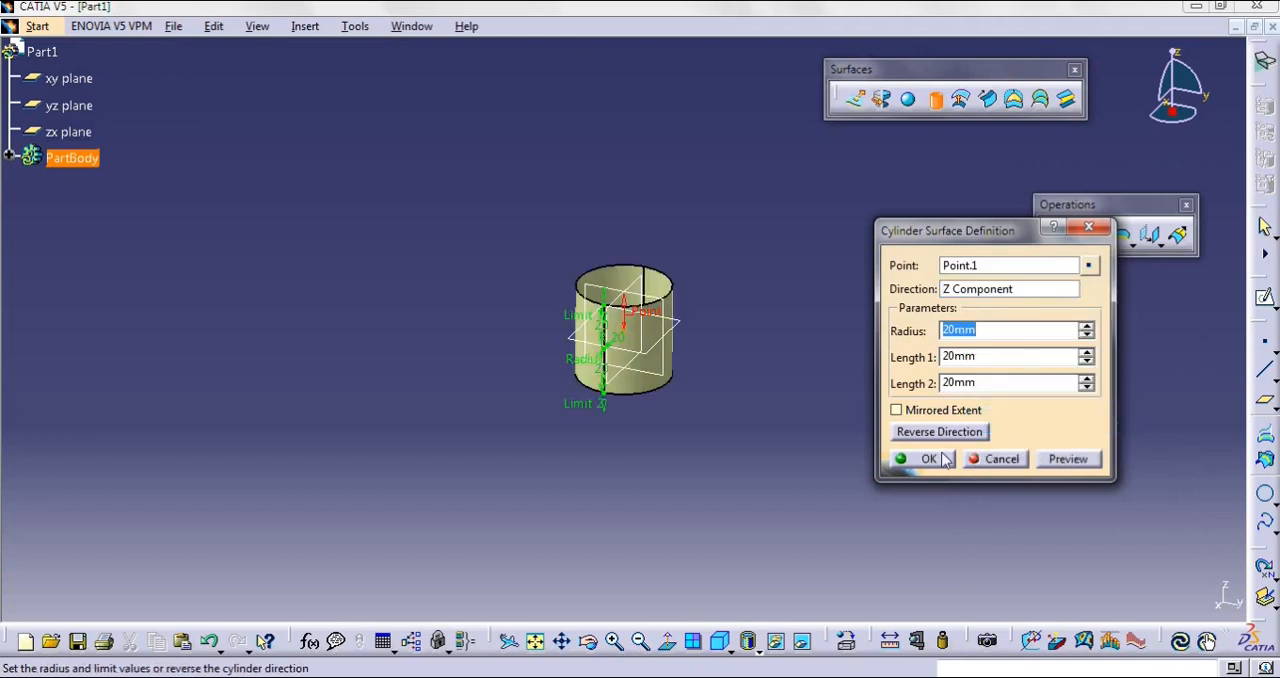
Close the cylinder's lower circular opening with a Fill surface bounded by its bottom edge
click(721, 644)
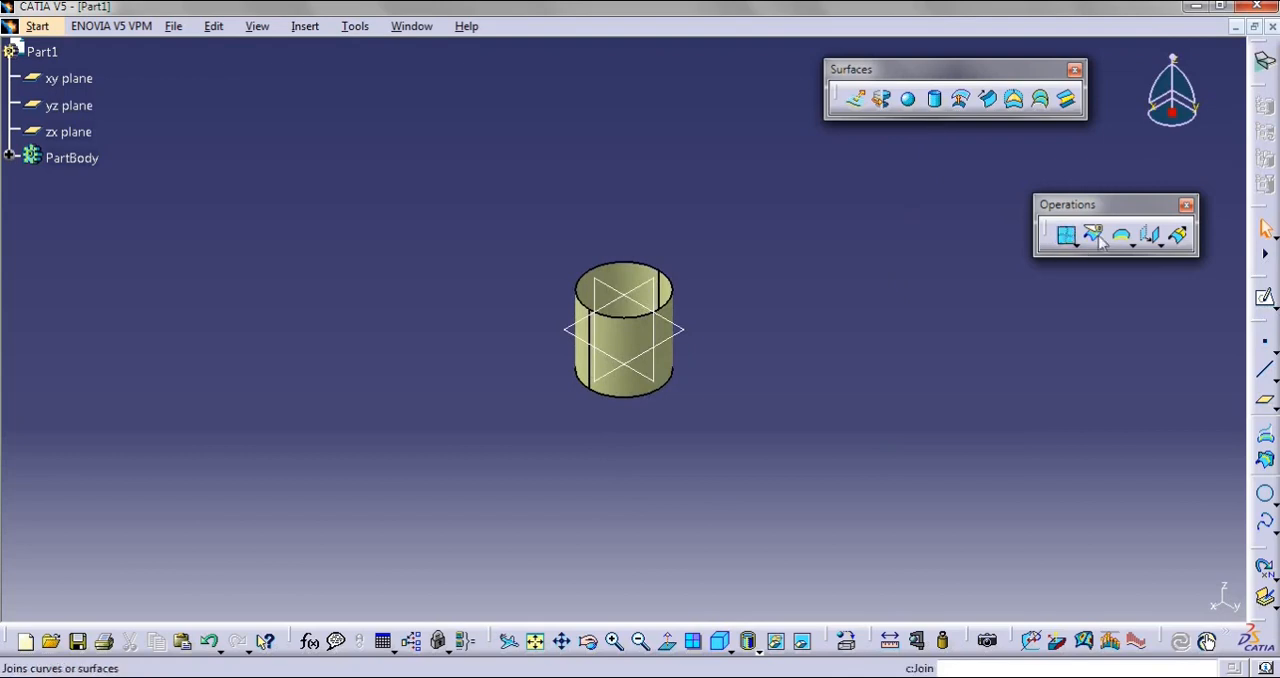
click(1013, 99)
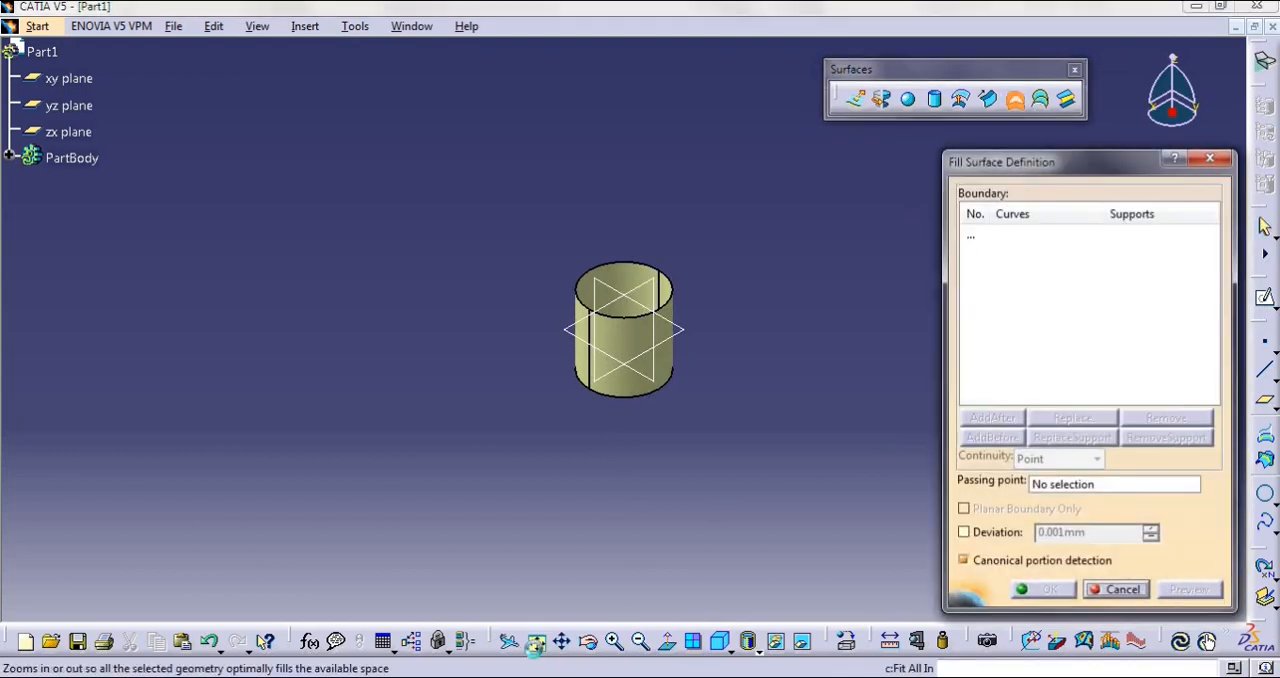
click(535, 641)
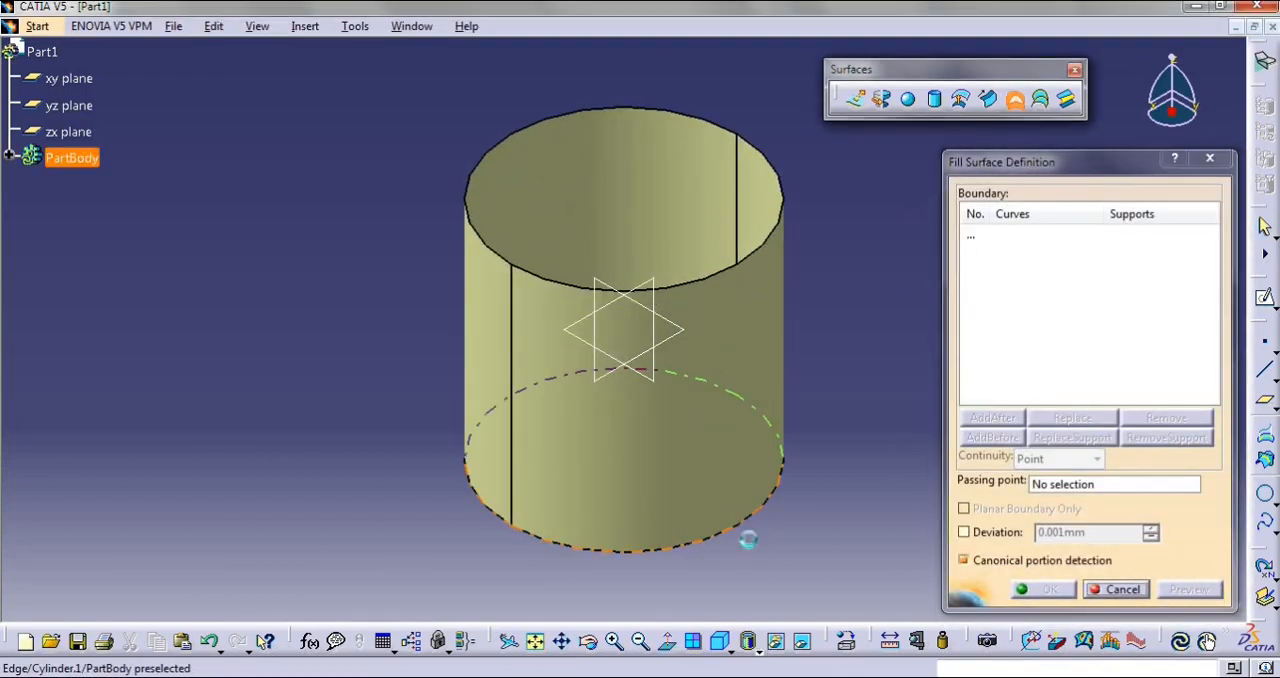
click(748, 529)
click(1044, 589)
Join the fill surface and the cylinder surface with the connexity check turned off
middle_drag(363, 254, 903, 446)
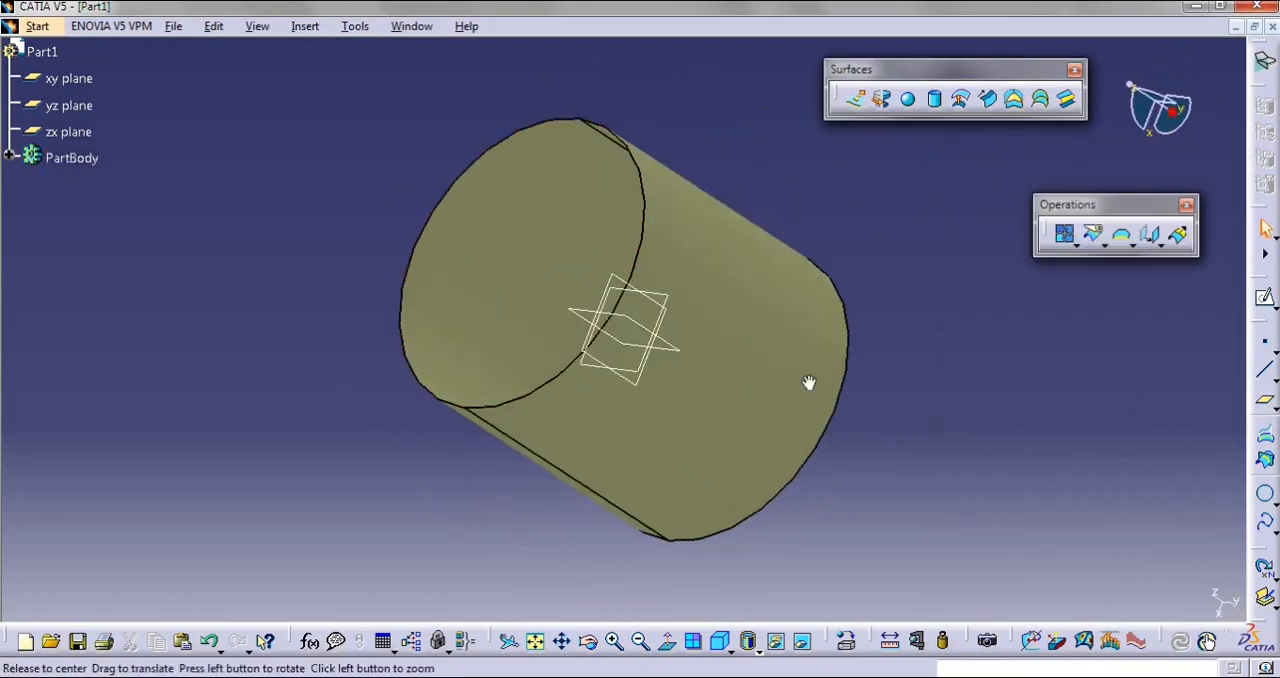
middle_drag(809, 380, 724, 358)
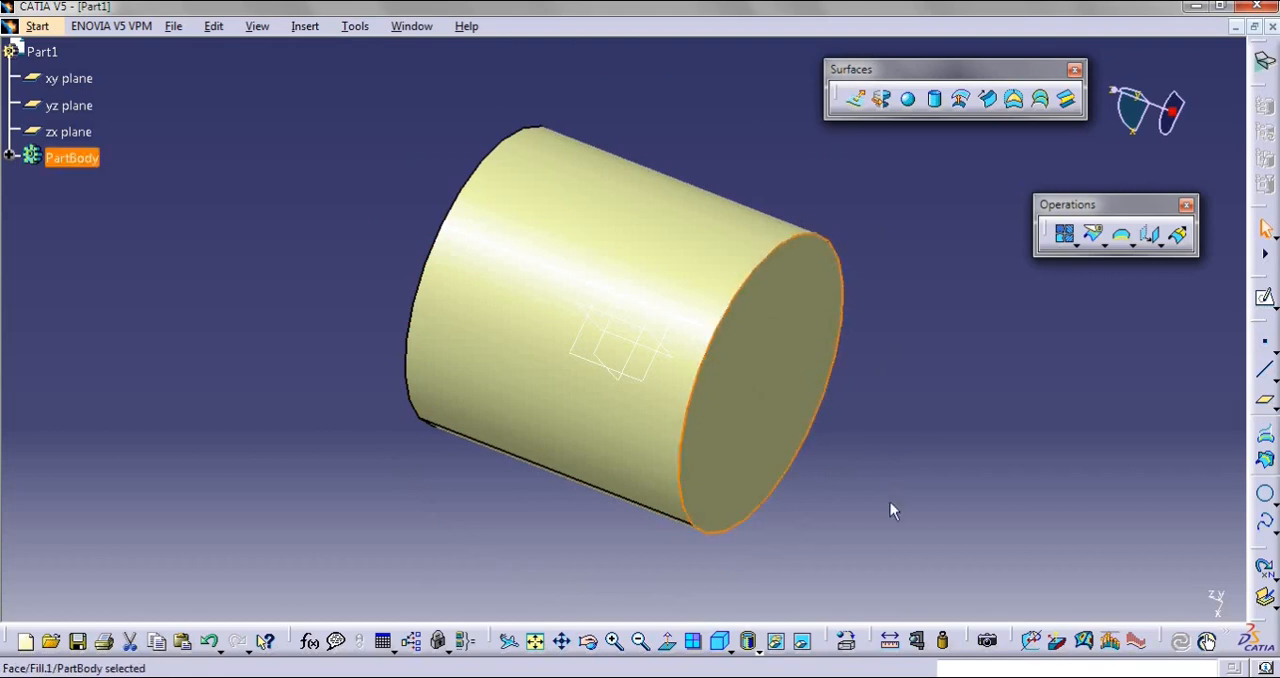
click(610, 474)
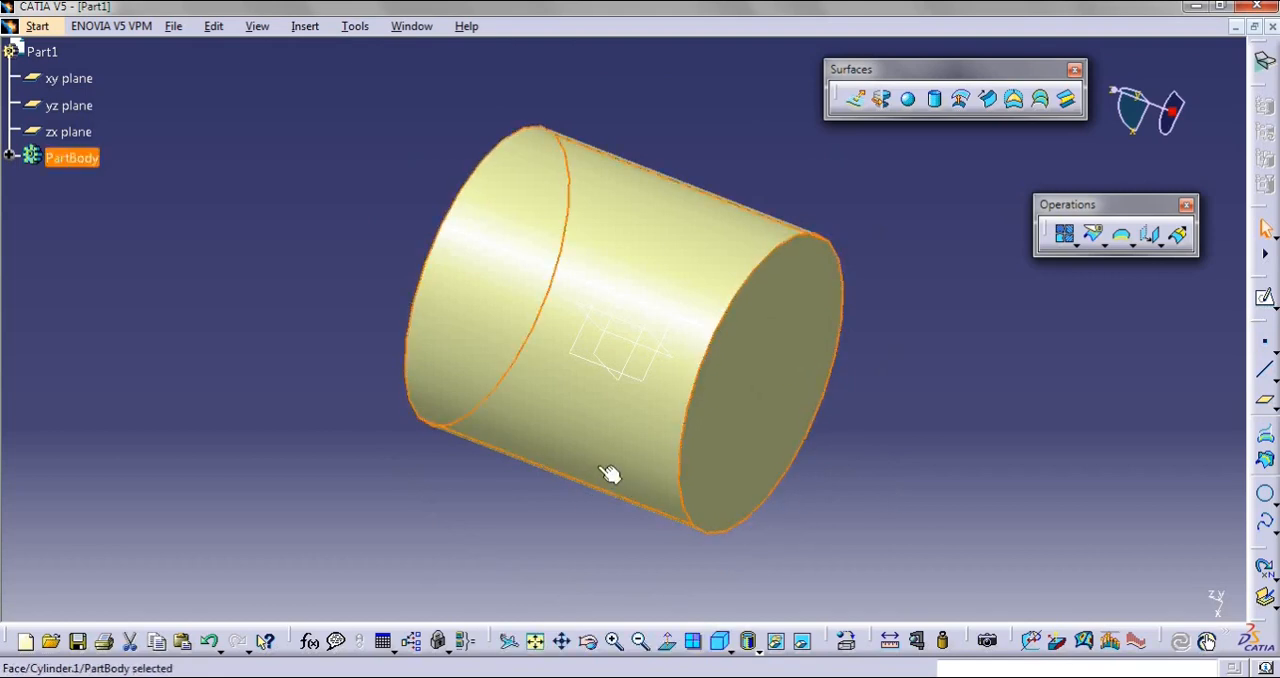
click(861, 554)
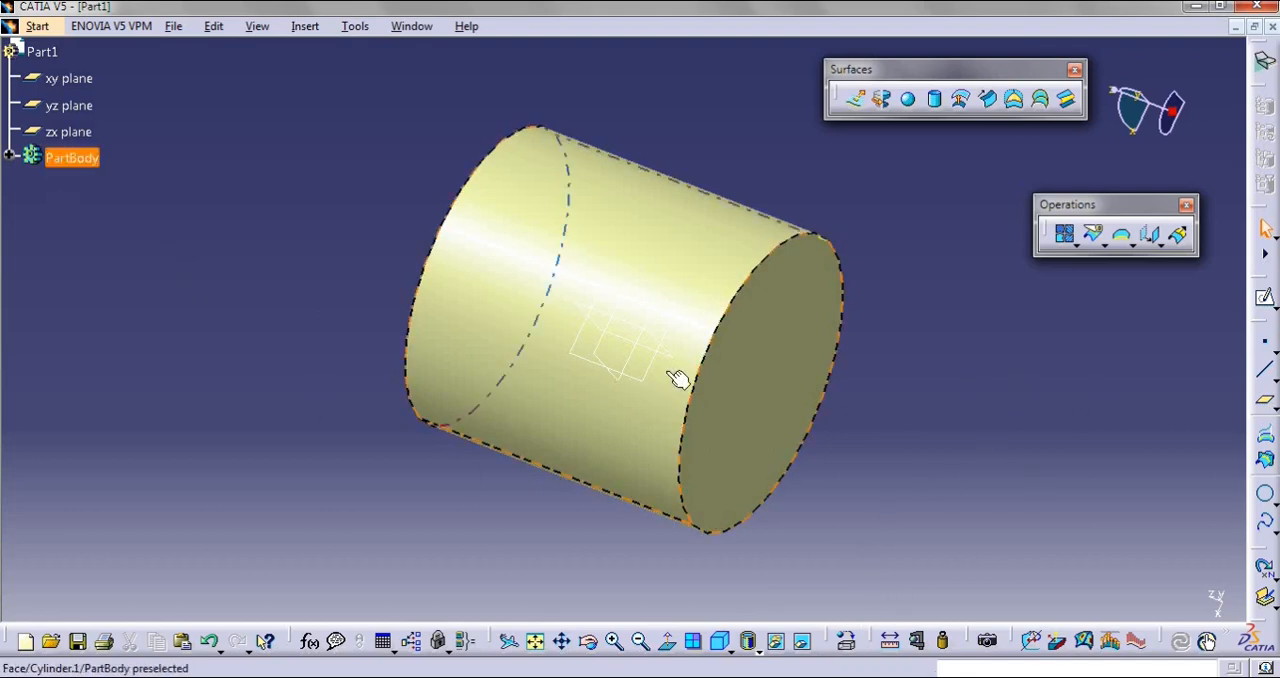
click(11, 157)
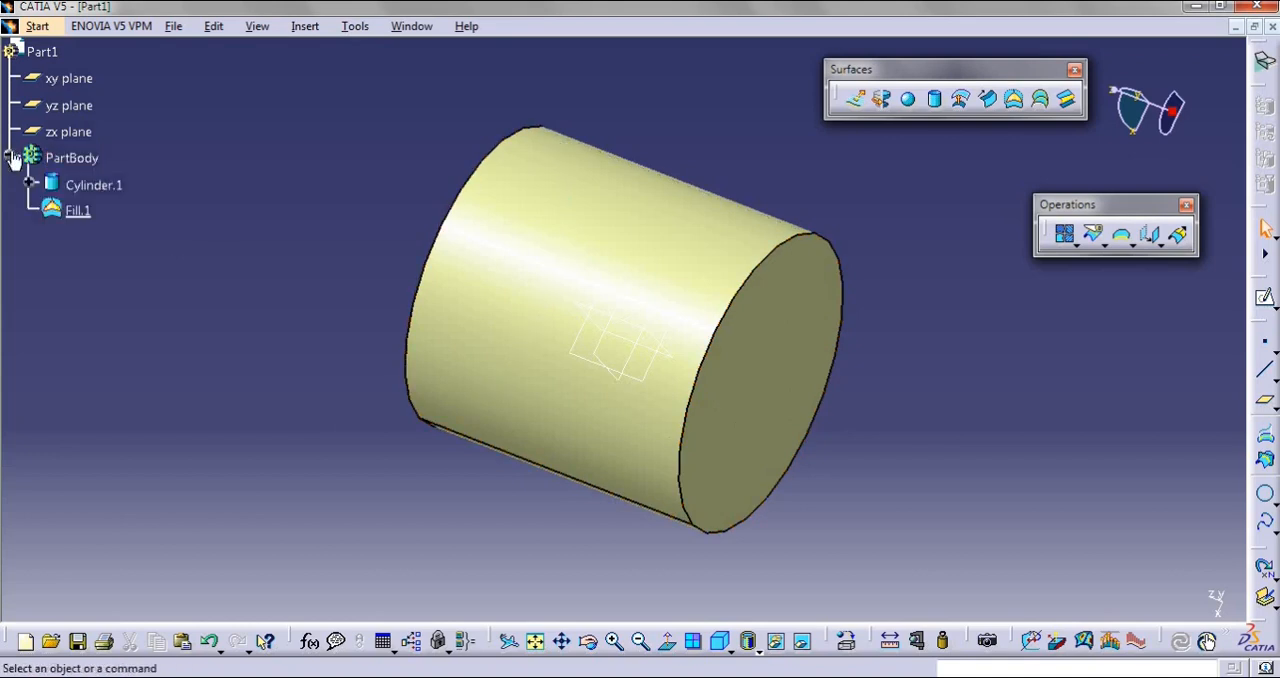
click(1066, 236)
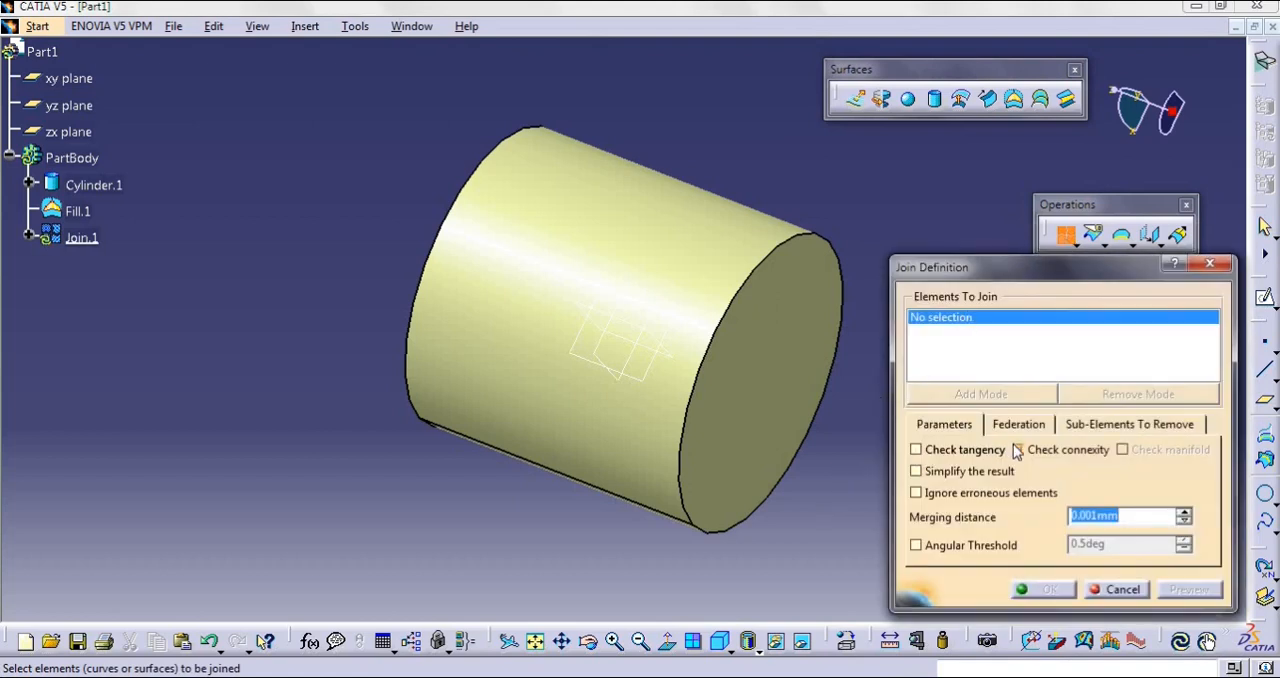
click(1018, 449)
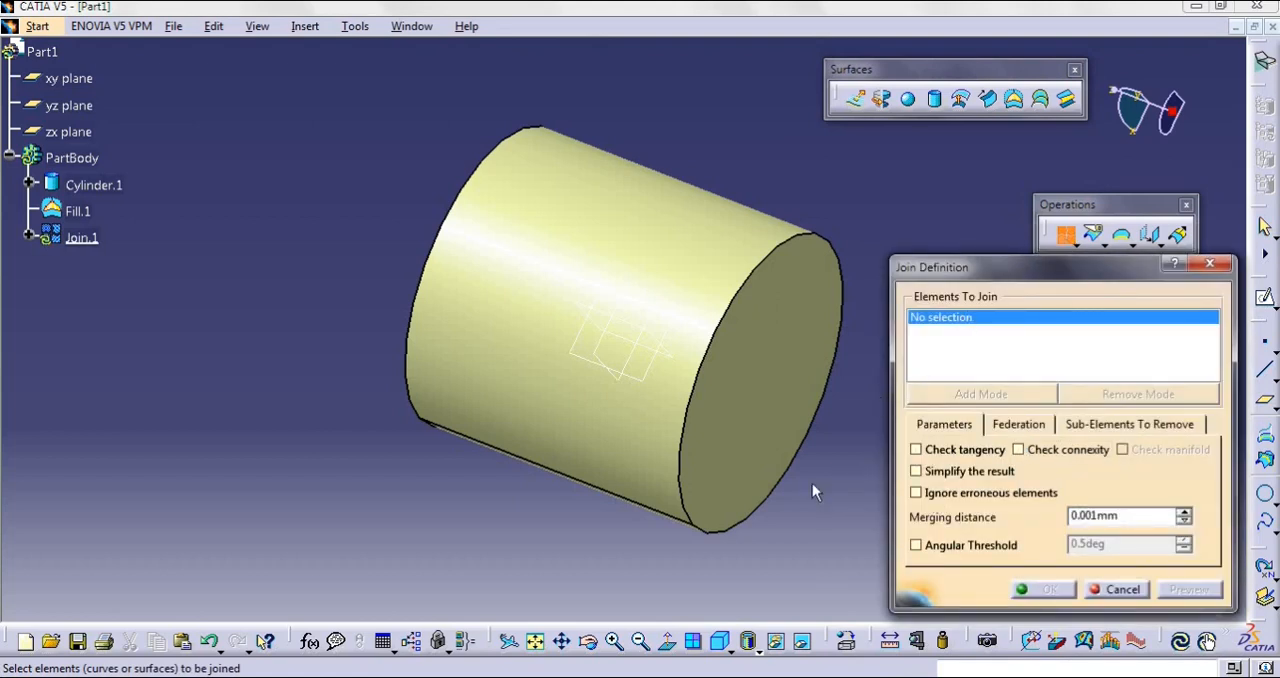
click(771, 466)
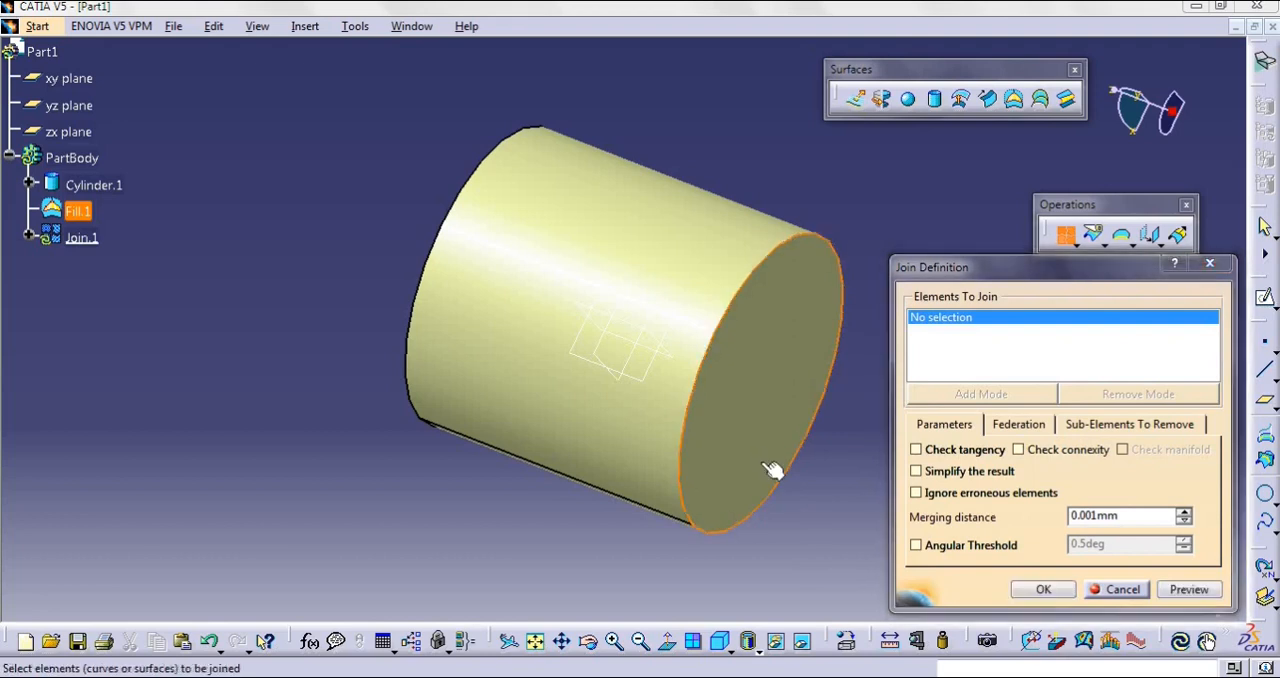
click(622, 475)
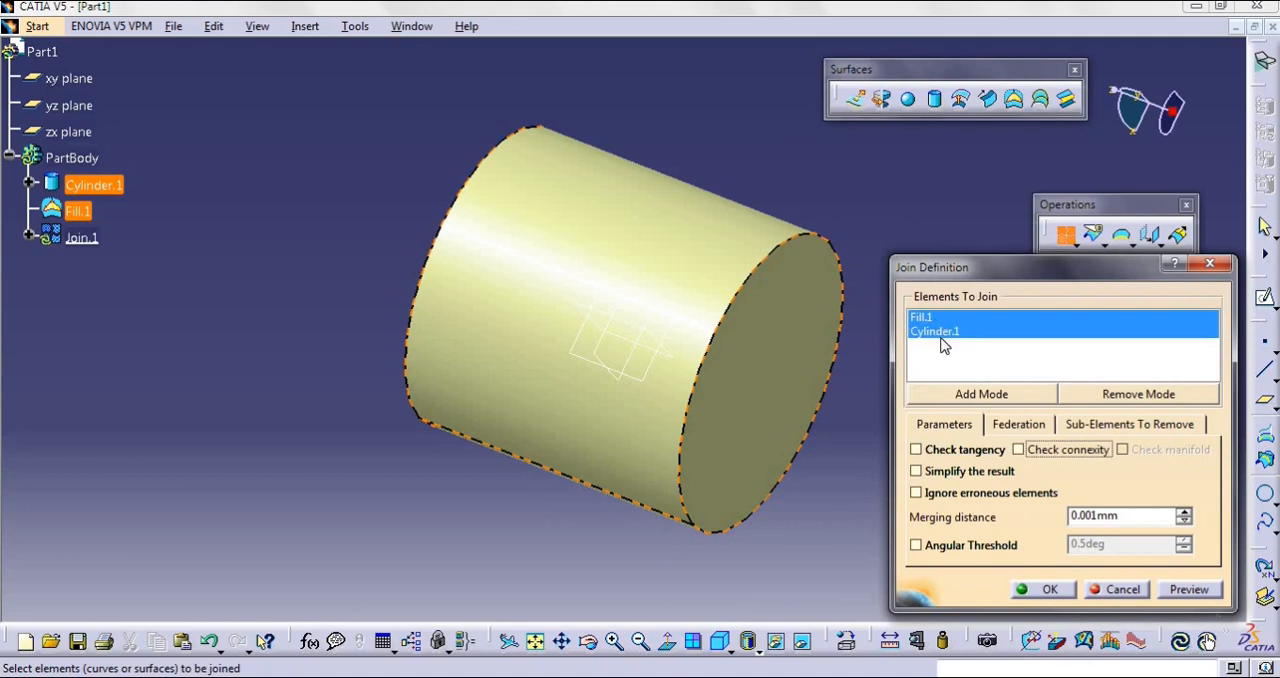
click(1065, 591)
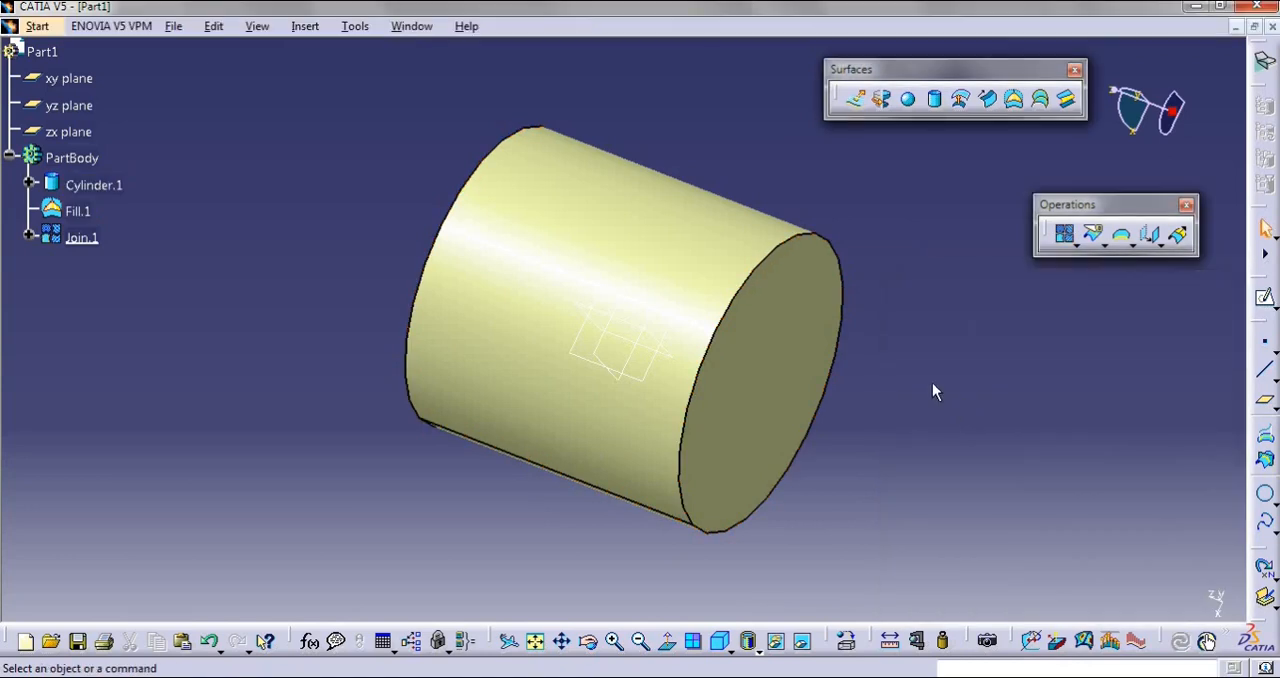
Disassemble the joined cylinder and end cap using the All Cells mode
middle_drag(843, 383, 395, 310)
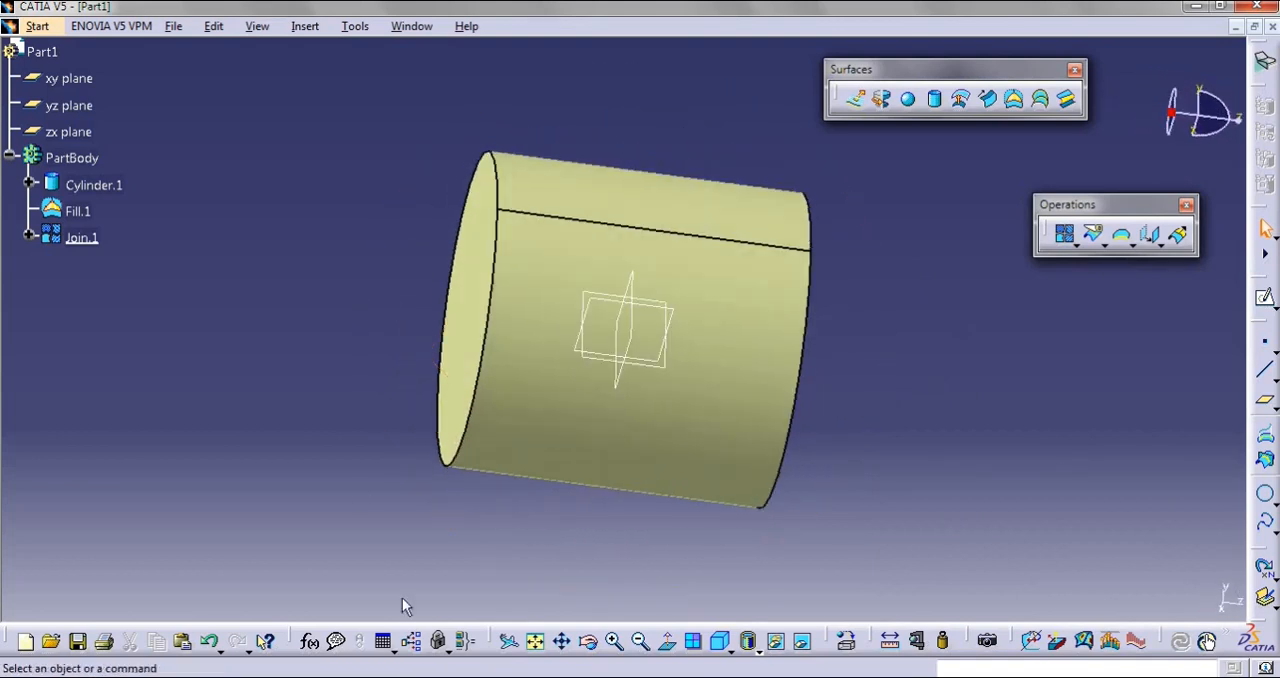
click(82, 237)
middle_drag(264, 454, 660, 490)
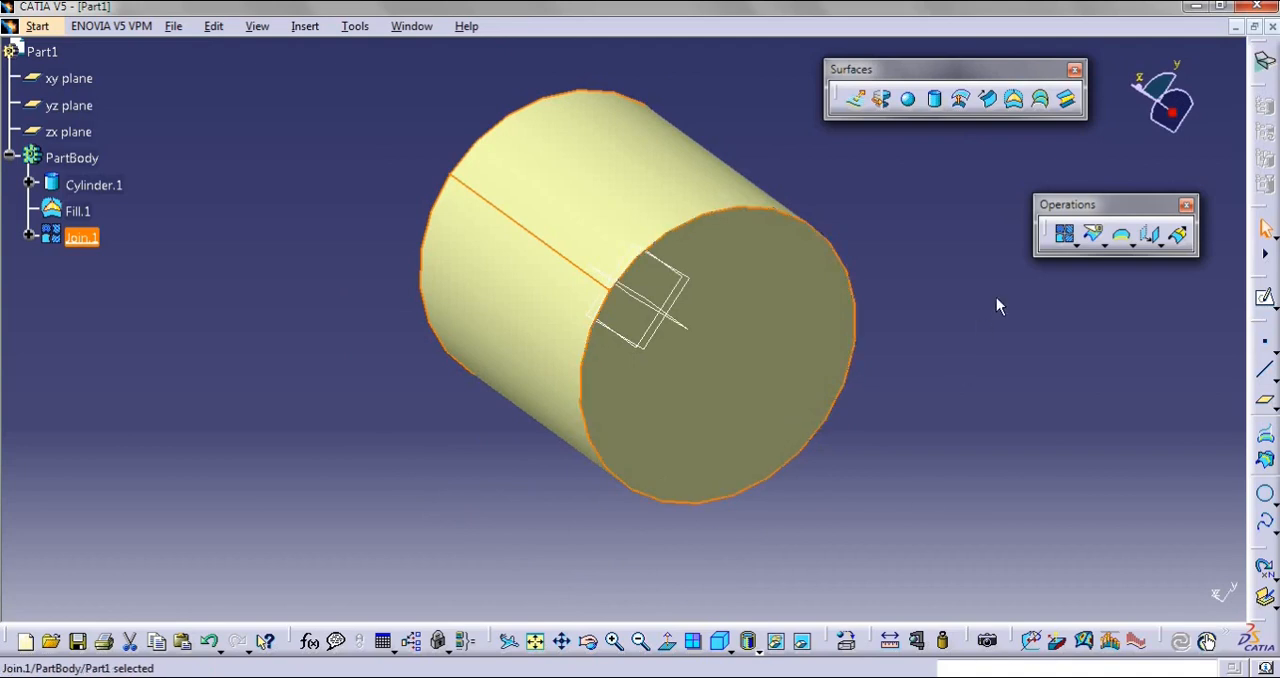
click(1077, 245)
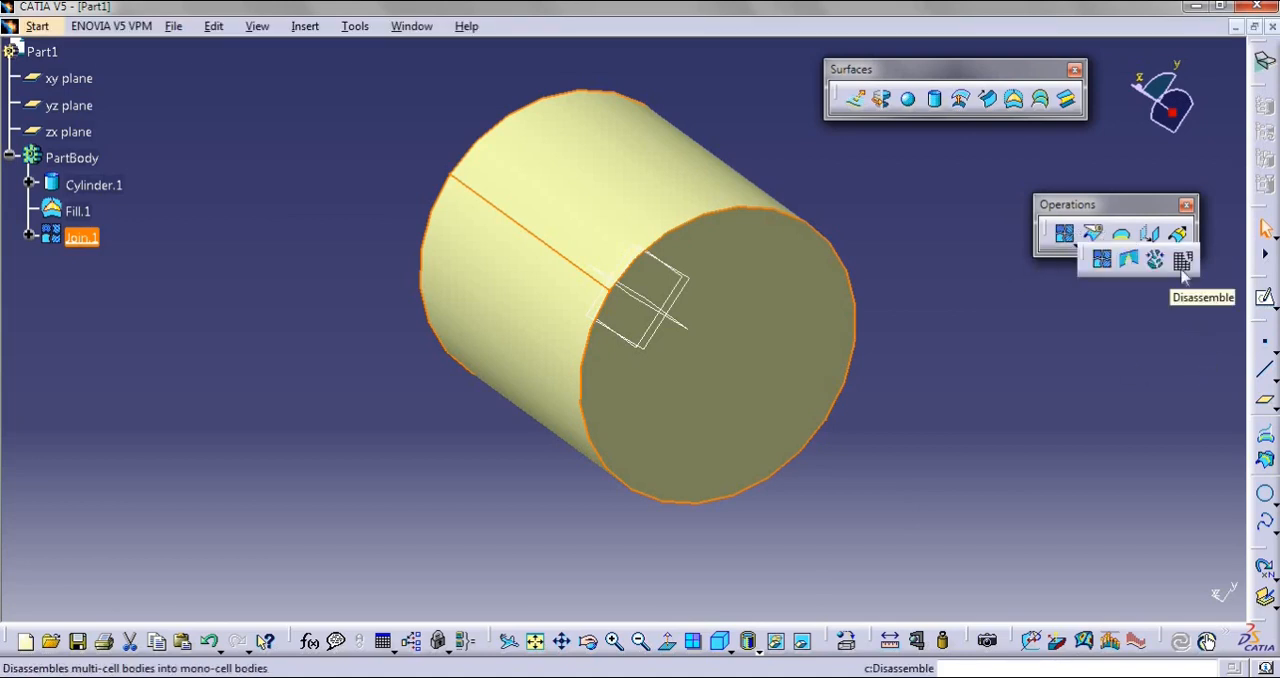
click(504, 535)
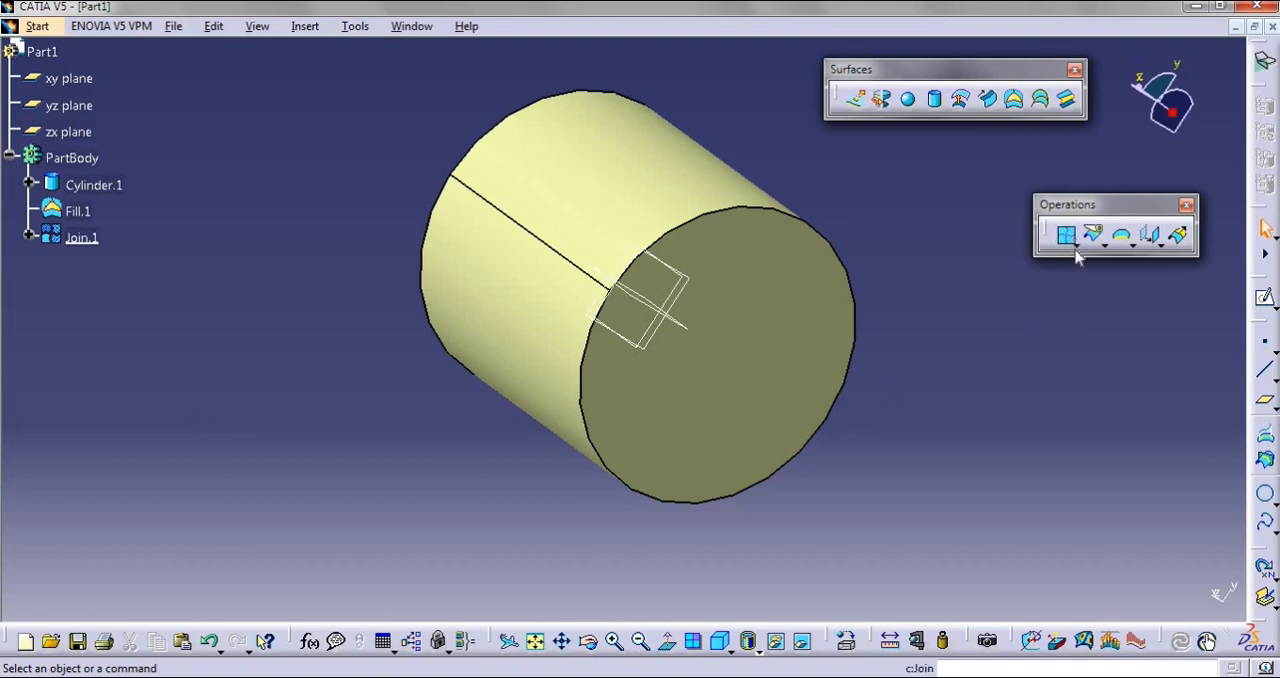
click(1074, 245)
click(1181, 276)
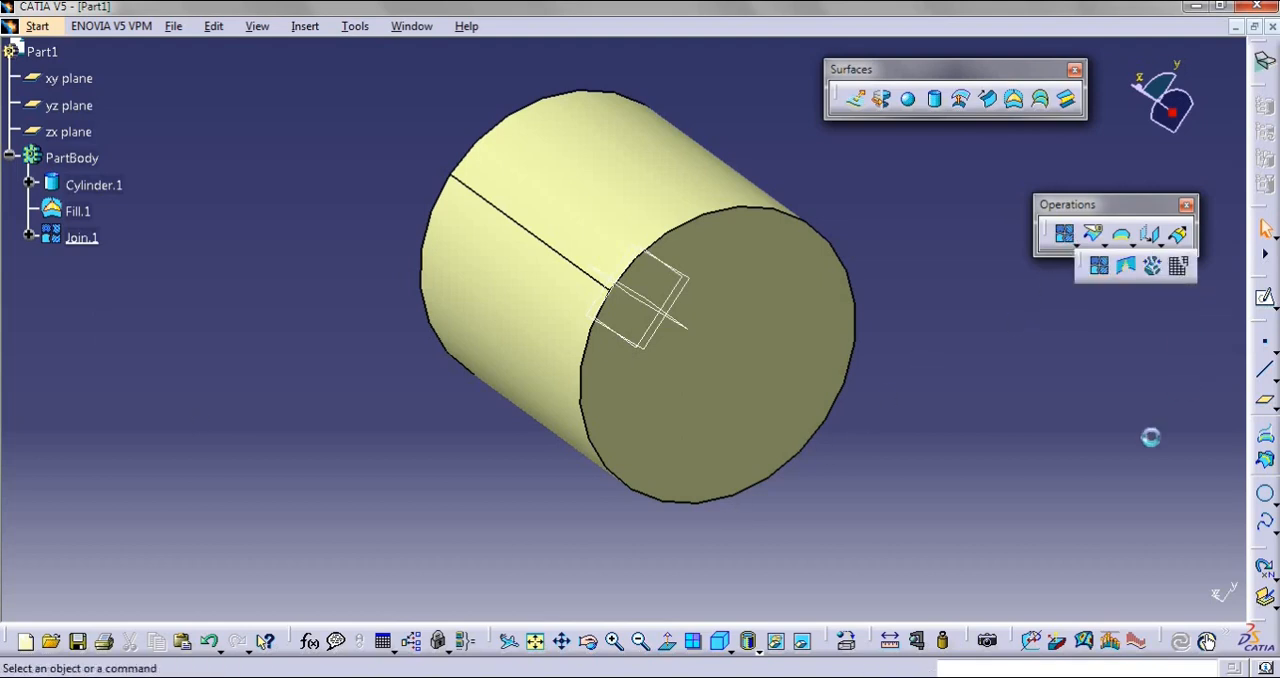
click(742, 266)
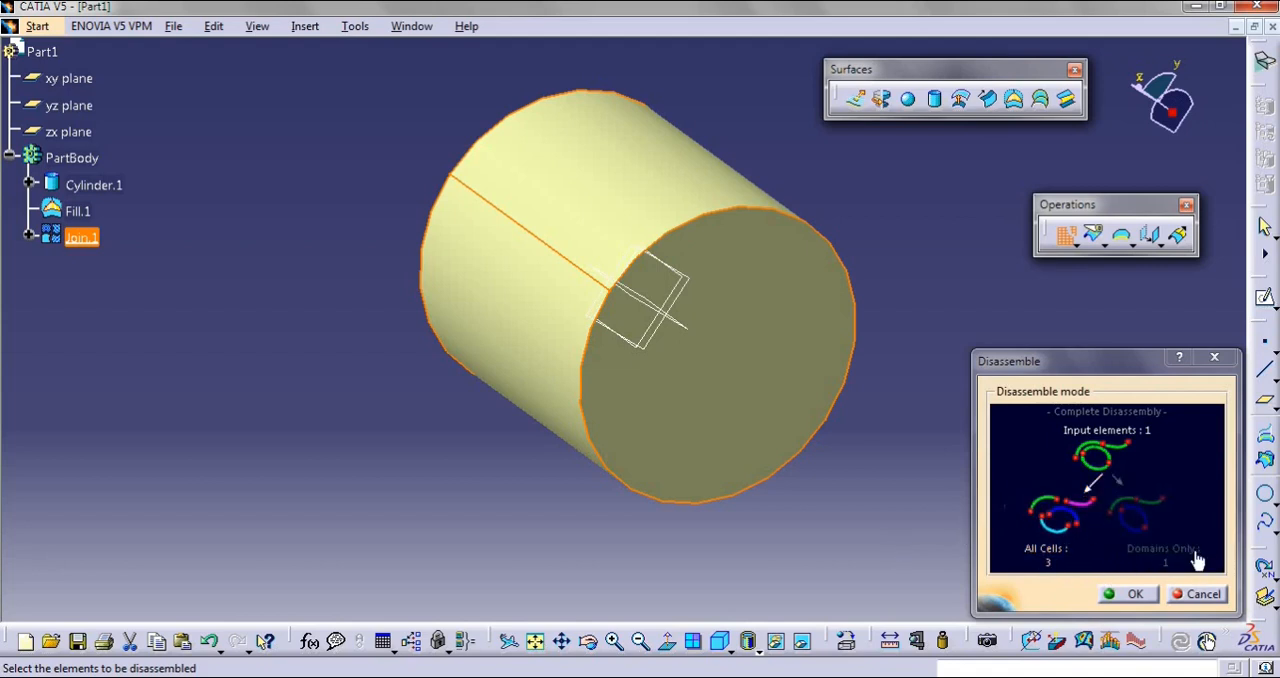
click(1122, 594)
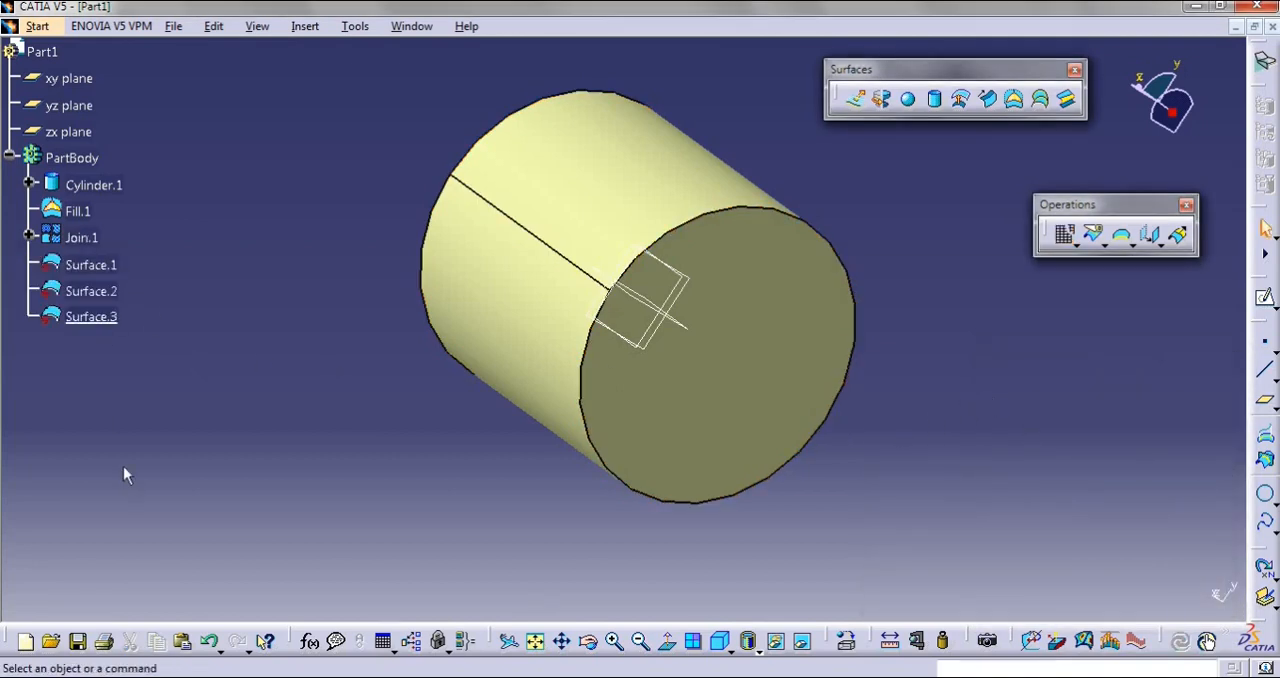
Highlight each of the disassembled surfaces in turn and examine which portion of the cylinder it covers
click(100, 265)
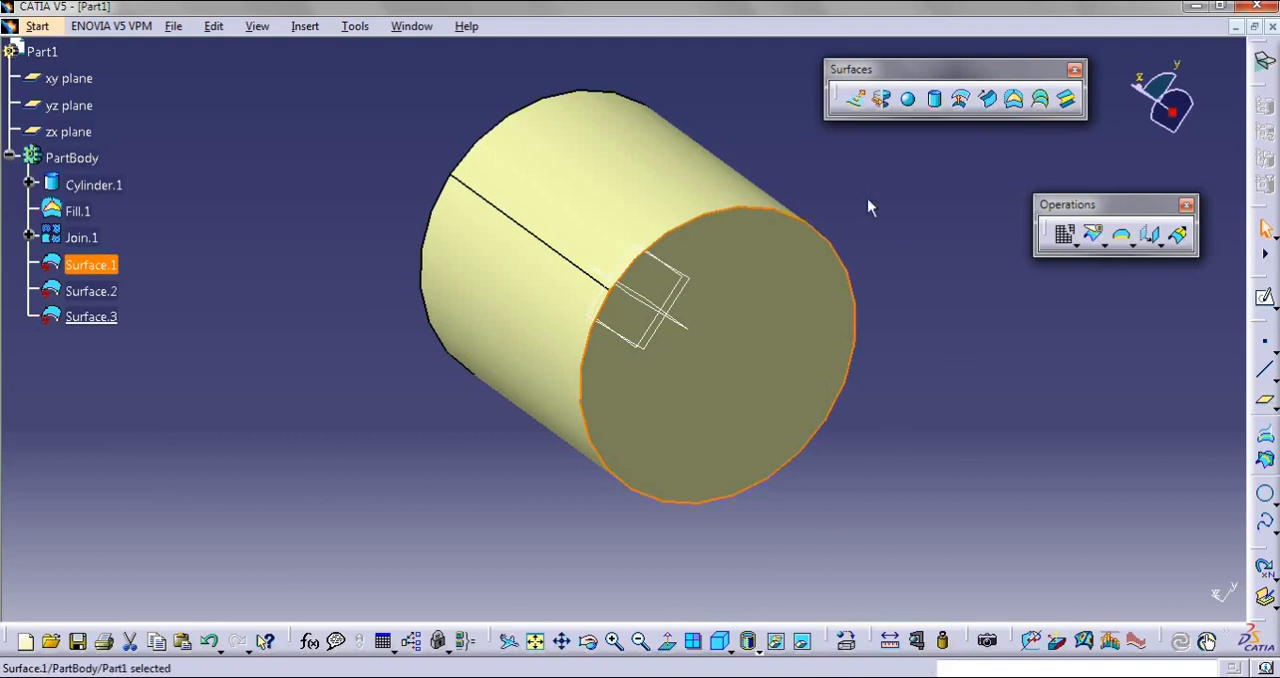
click(91, 291)
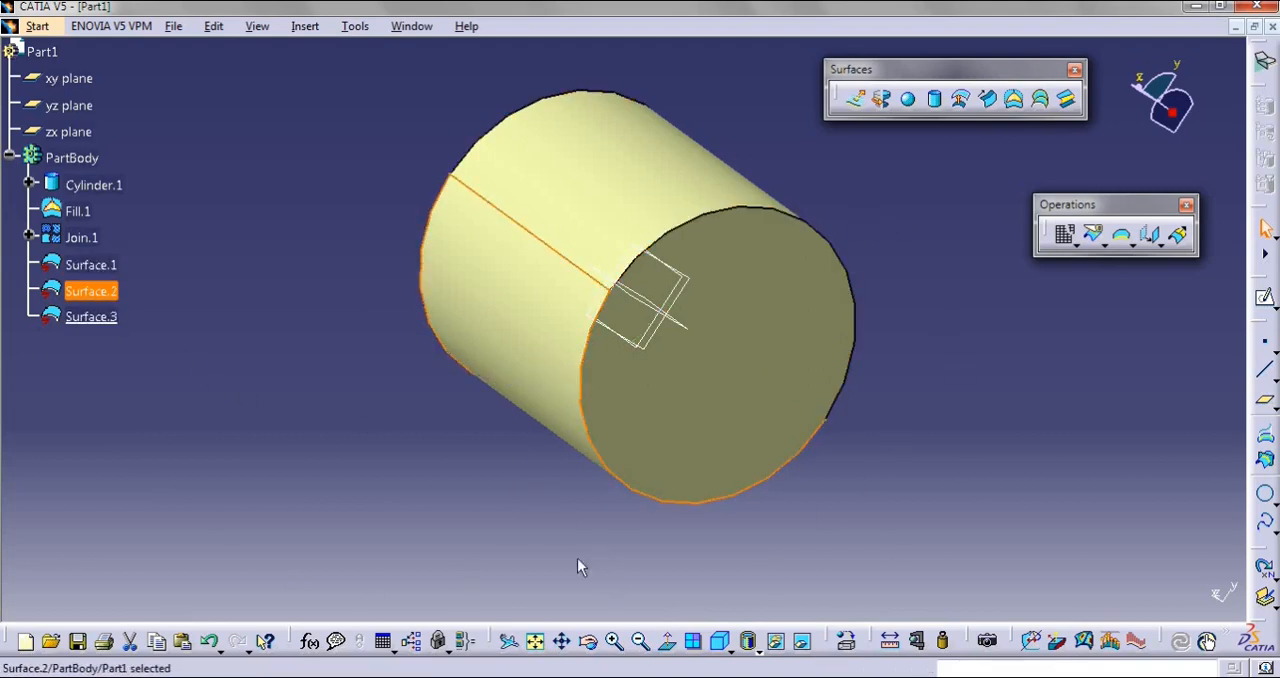
click(118, 317)
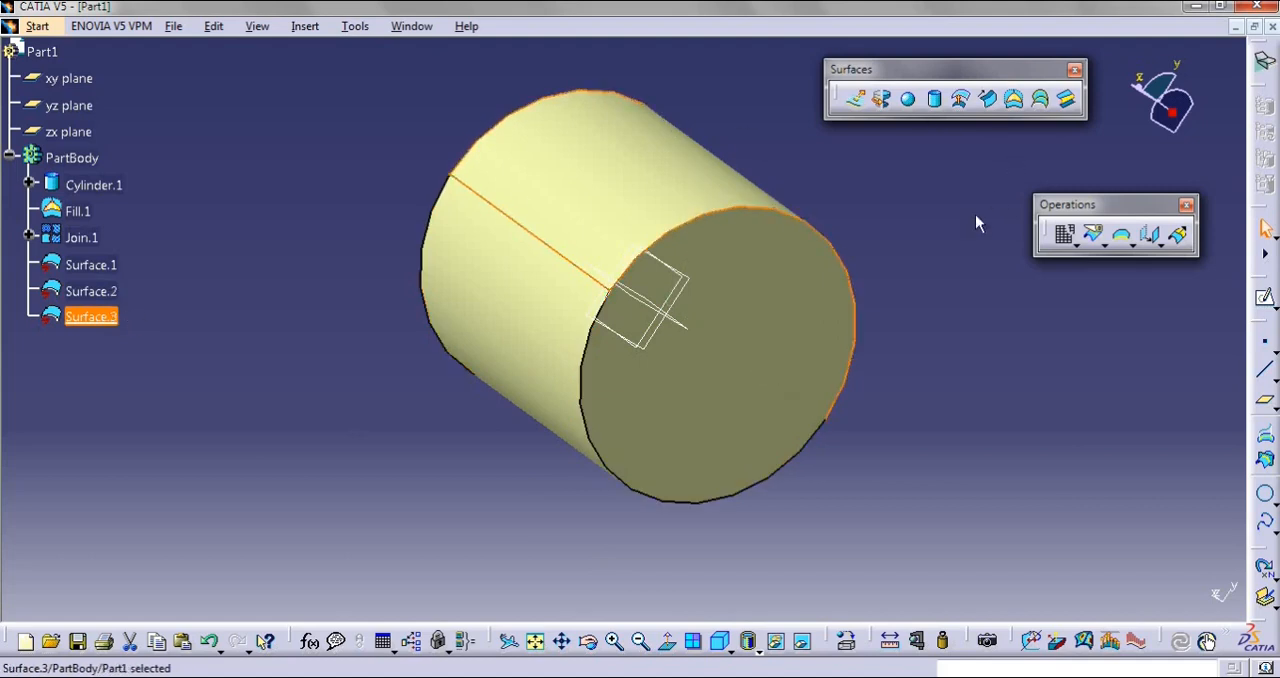
middle_drag(908, 280, 480, 330)
click(855, 497)
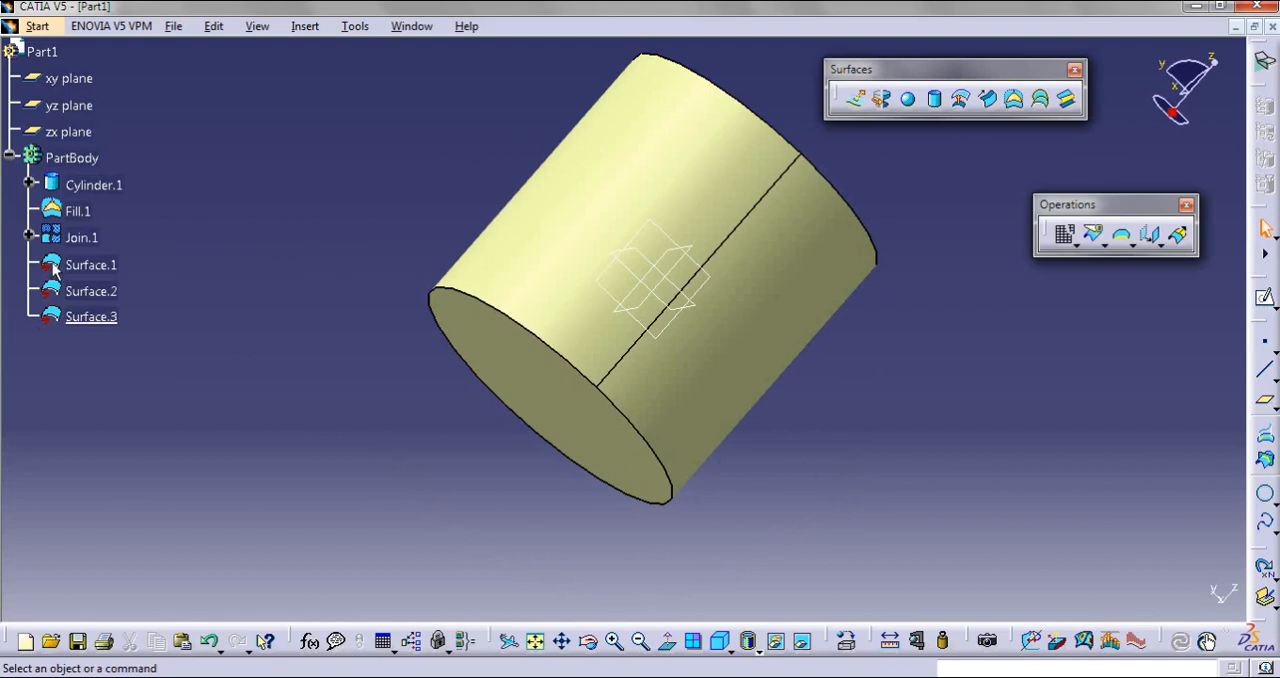
Delete all geometry in PartBody, from Cylinder.1 through Surface.3, including aggregated elements
click(85, 190)
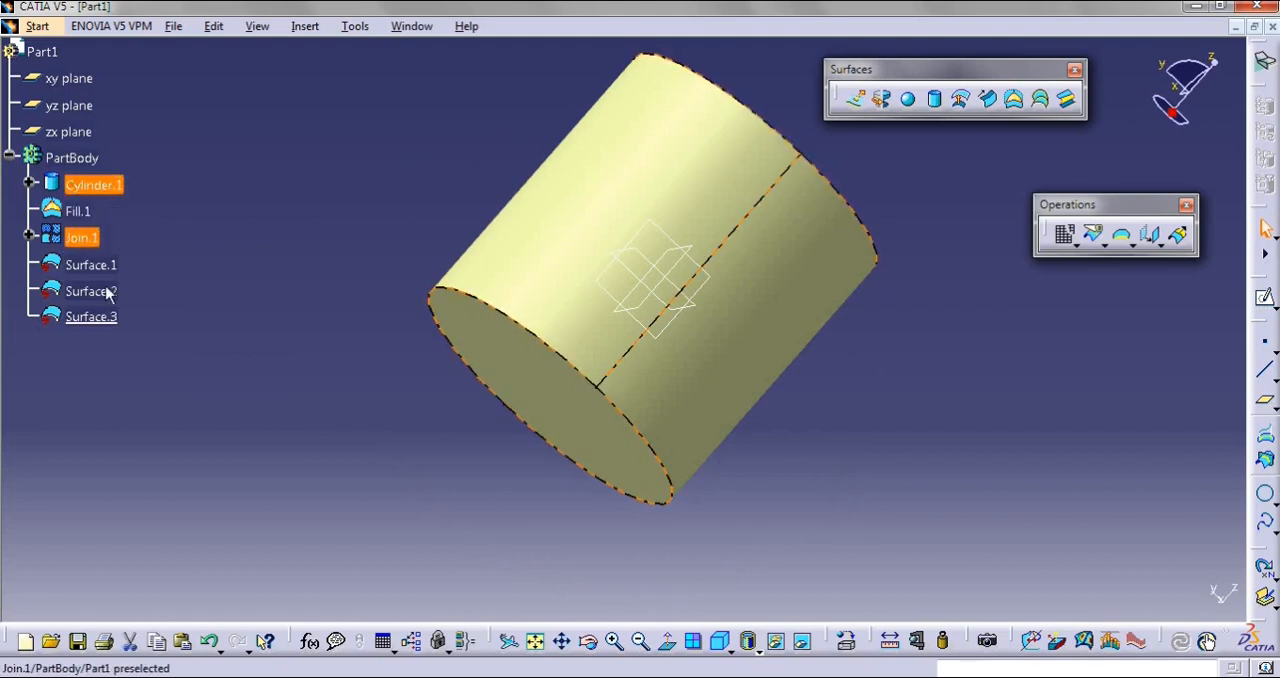
shift+click(112, 318)
key(Delete)
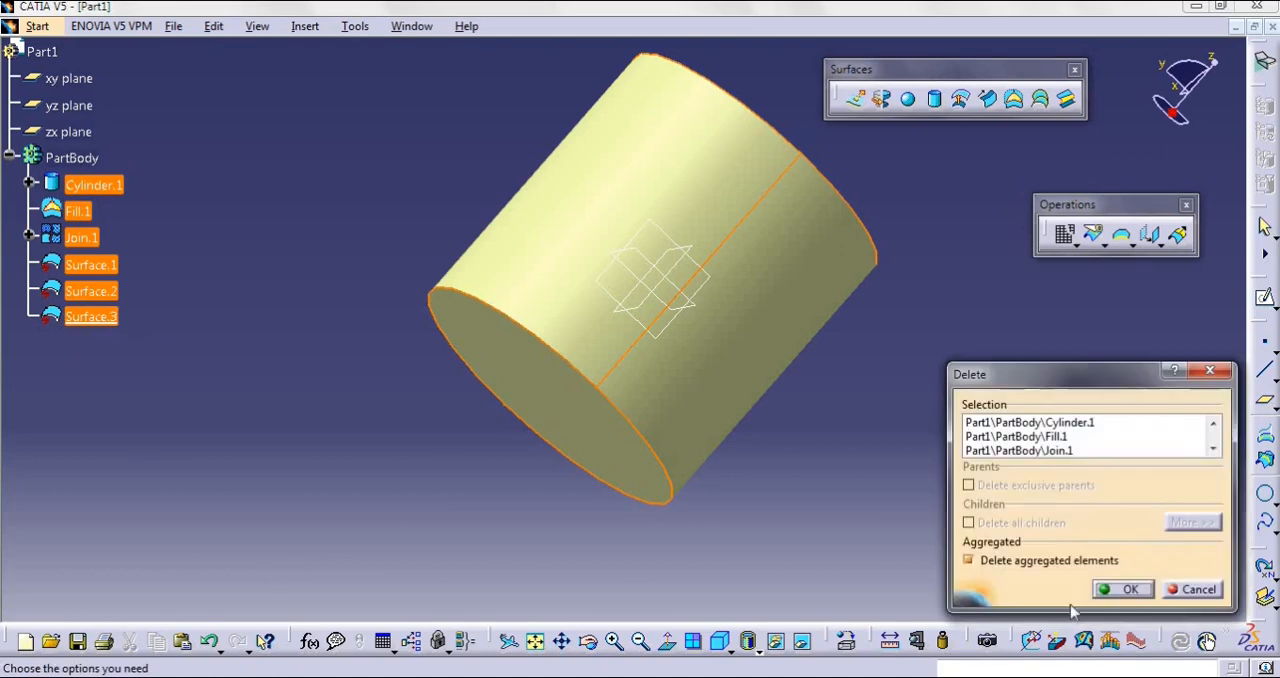
click(1102, 592)
Start a sketch on the yz plane and draw a rectangle about 27 by 27 mm just beside the origin
click(718, 641)
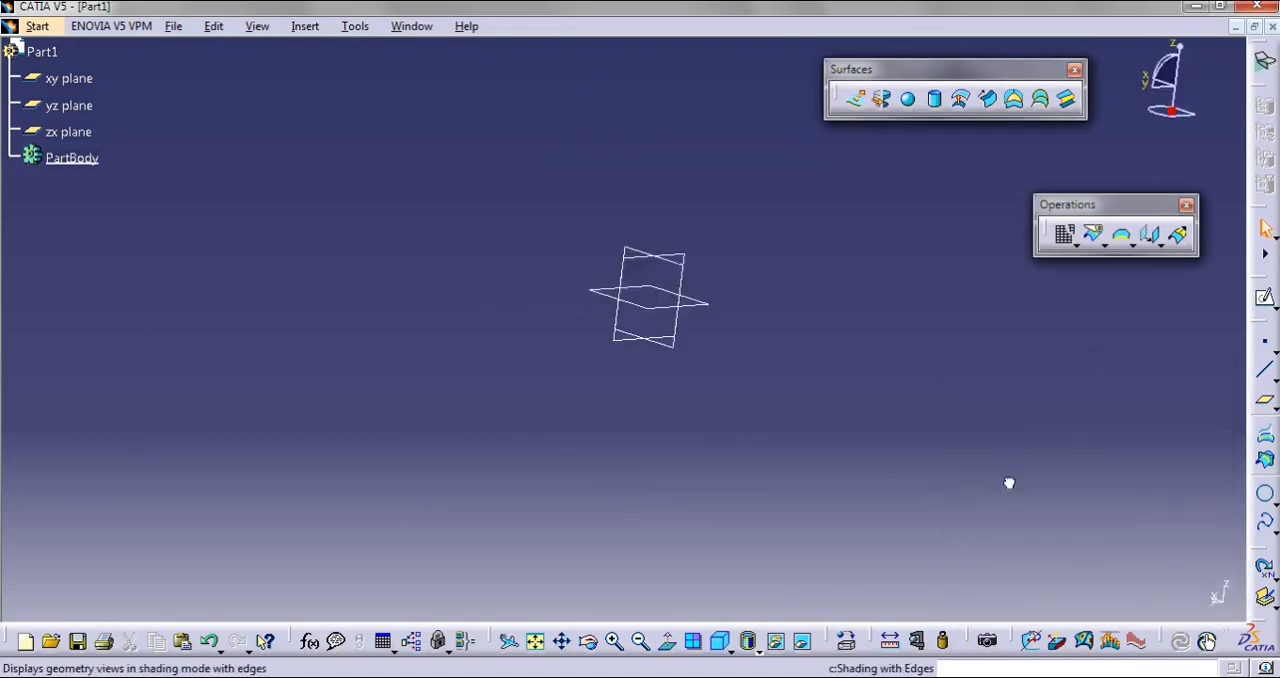
click(1265, 298)
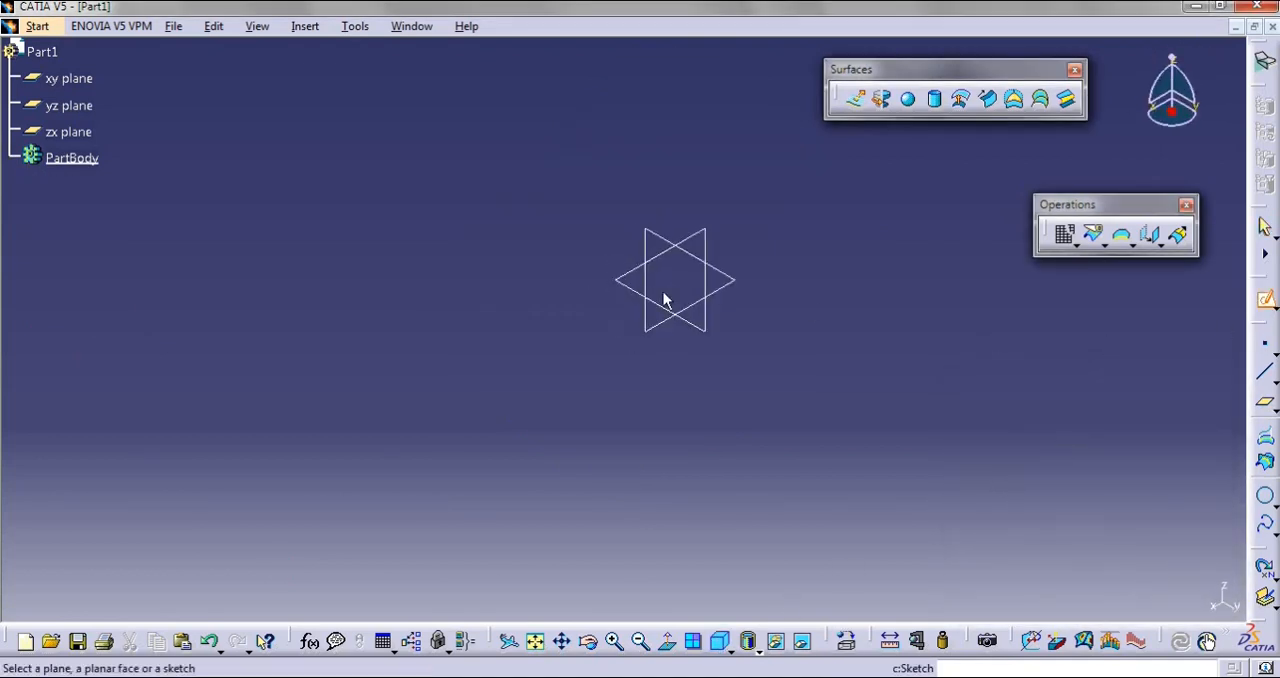
click(651, 226)
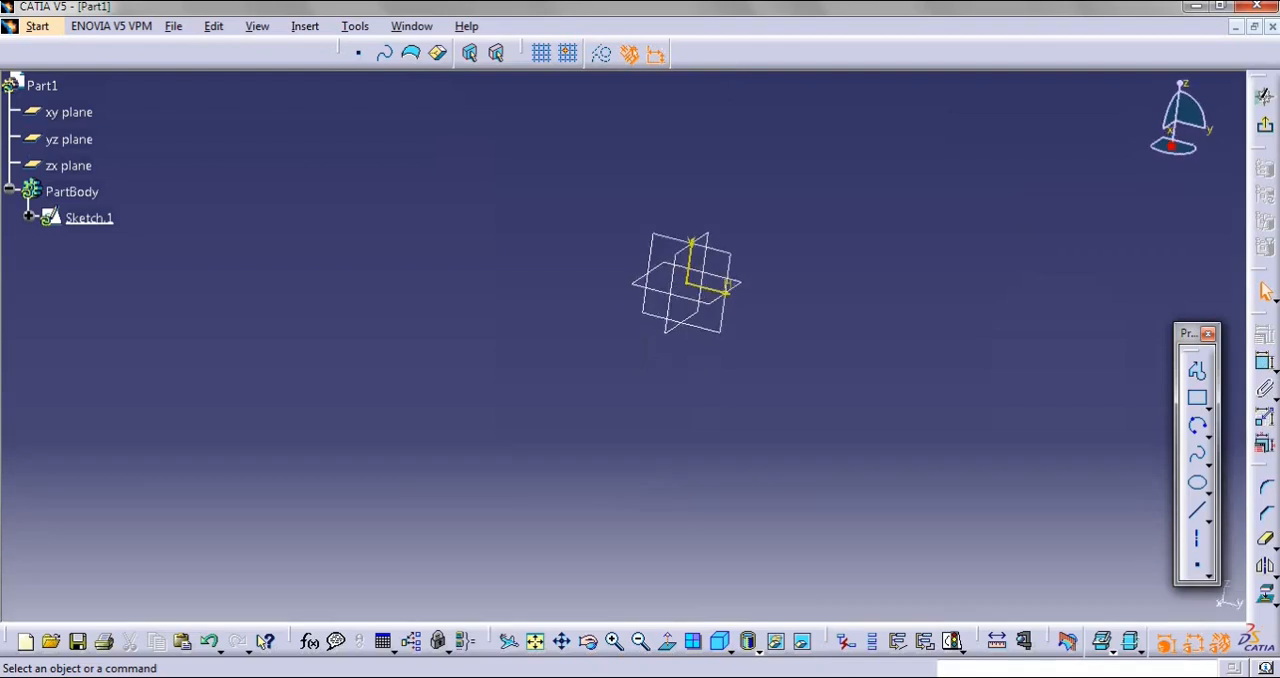
click(1198, 398)
click(736, 175)
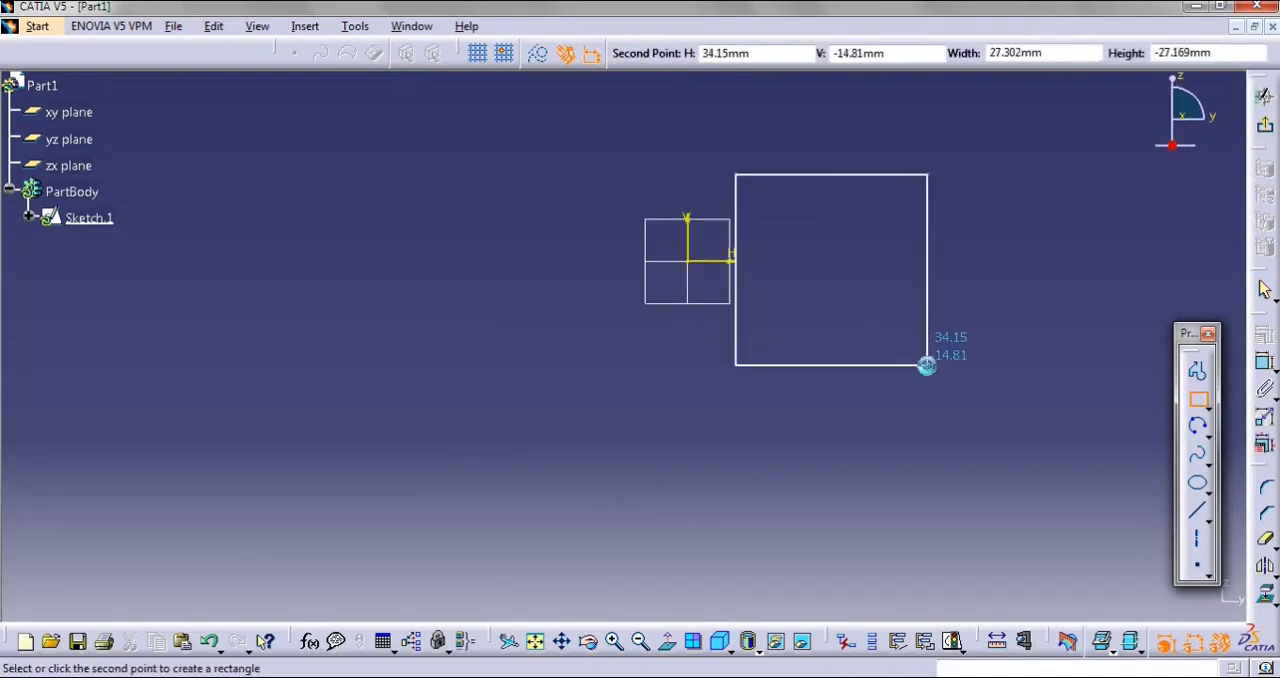
click(928, 365)
Sketch a slanted elongated hole, about 8.7 mm radius and 30 mm between centres, overlapping the rectangle's lower outer corner, and exit the sketch
click(1208, 409)
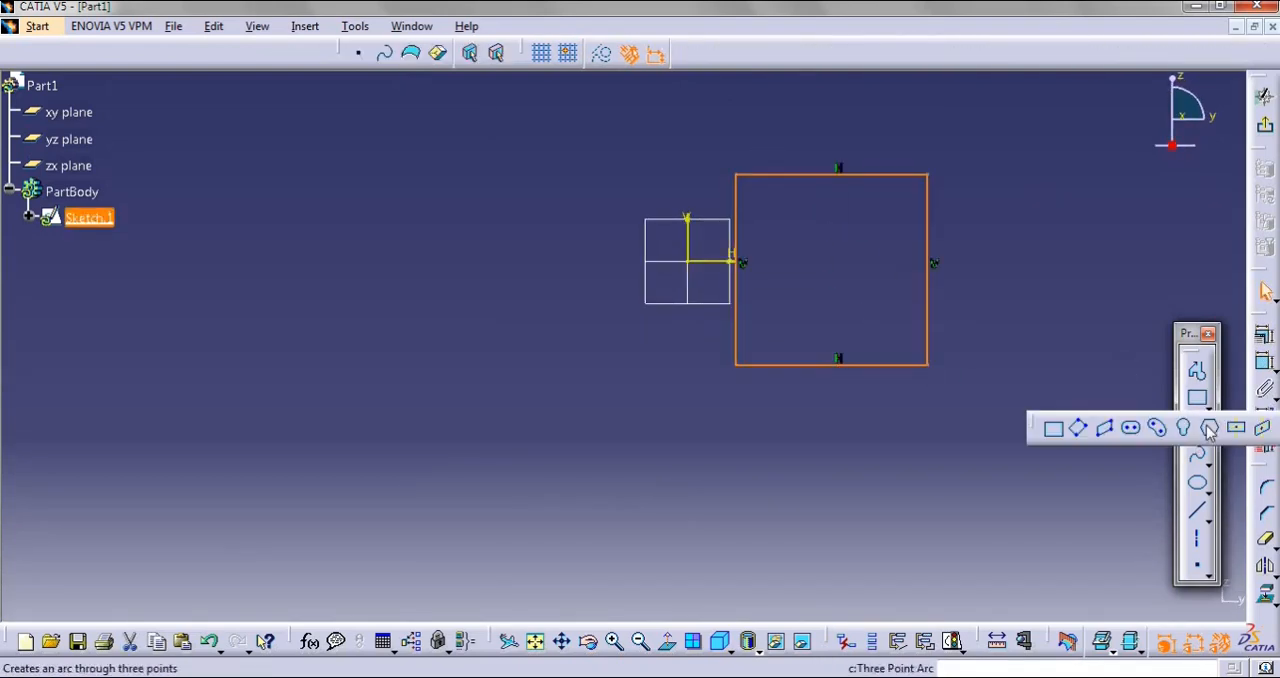
click(1130, 428)
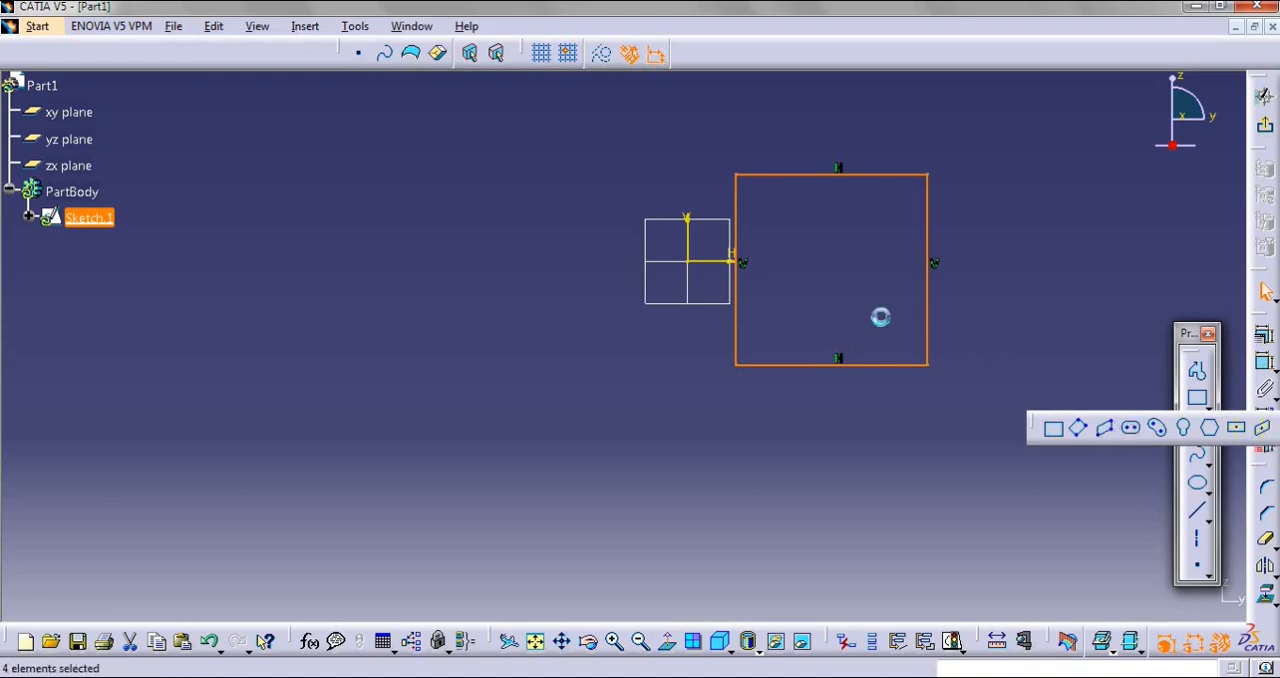
click(1033, 463)
click(1073, 420)
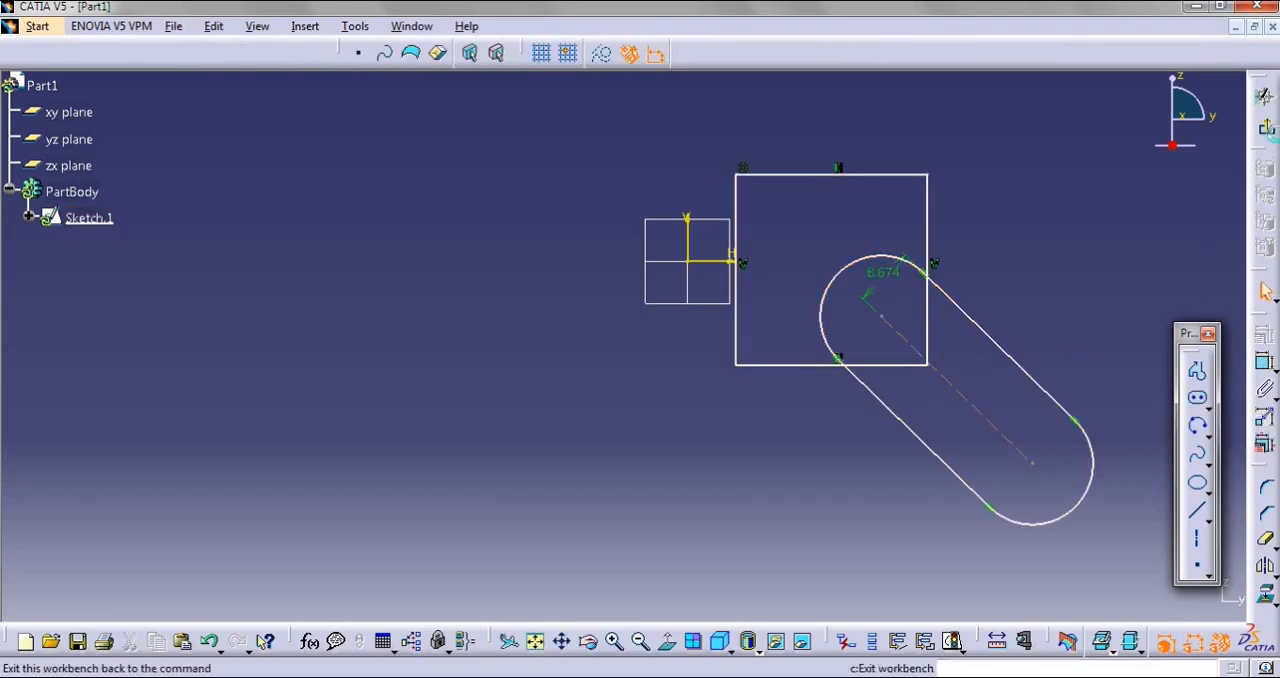
click(1264, 96)
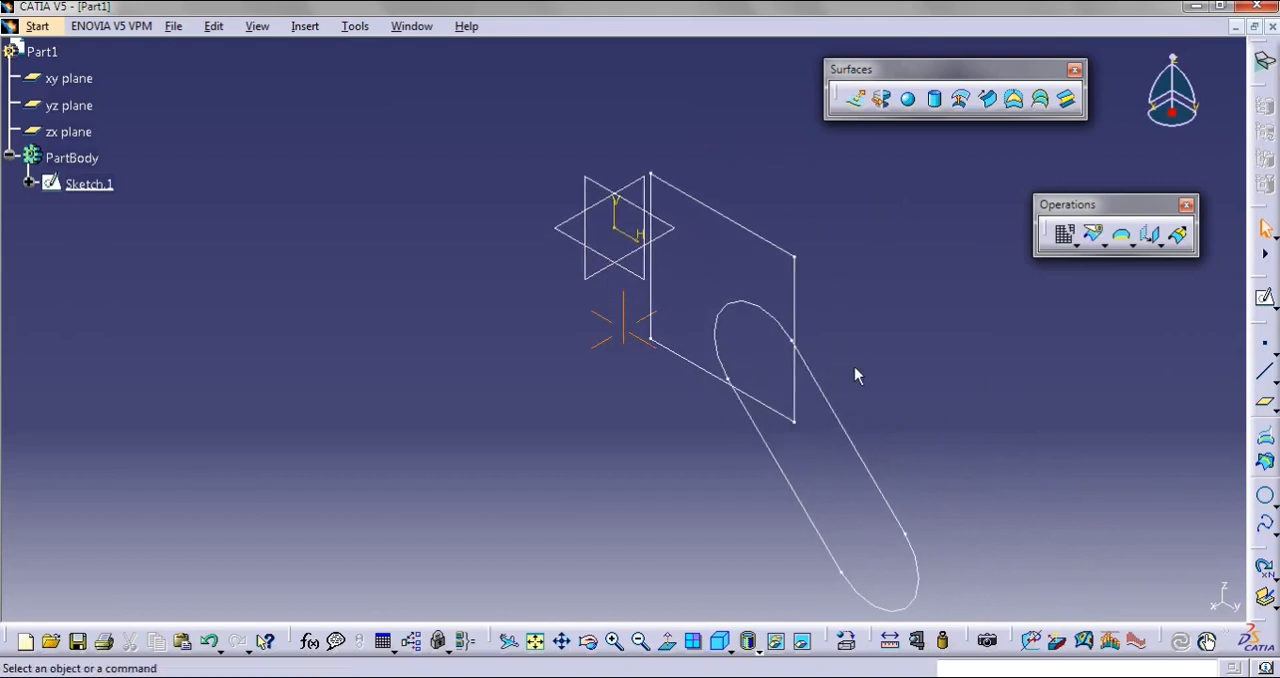
Highlight Sketch.1 and examine which profiles belong to it
click(845, 428)
click(626, 447)
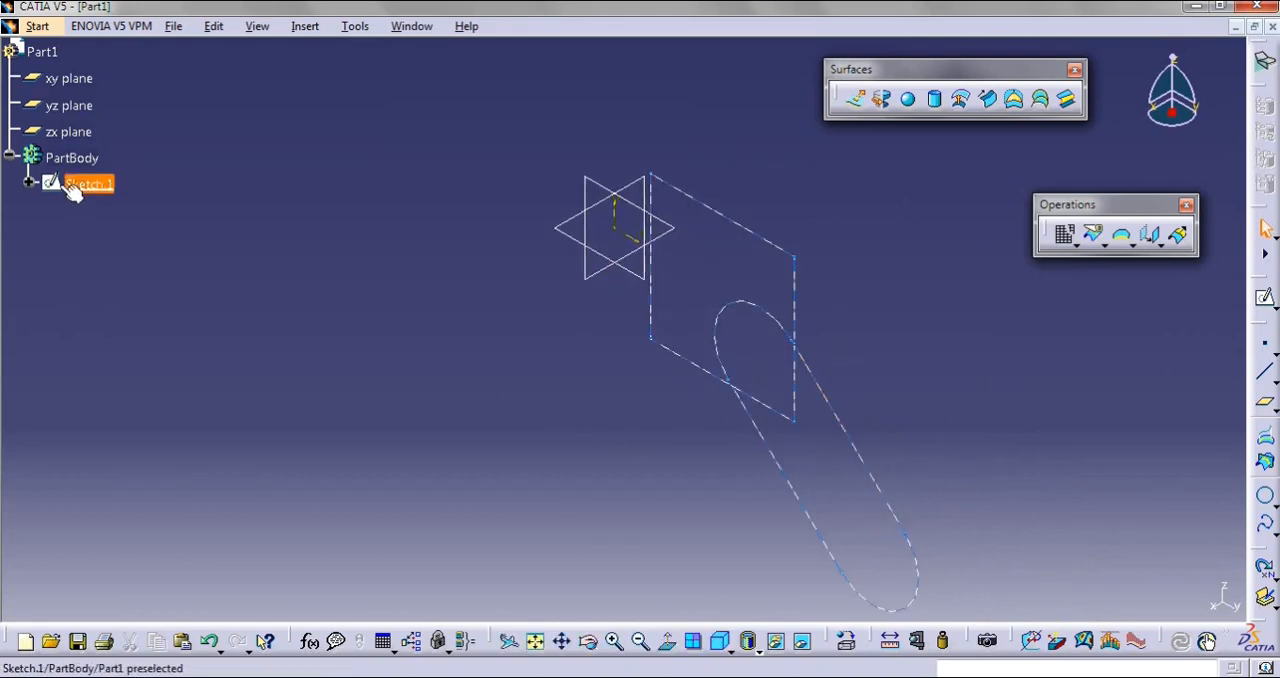
click(89, 184)
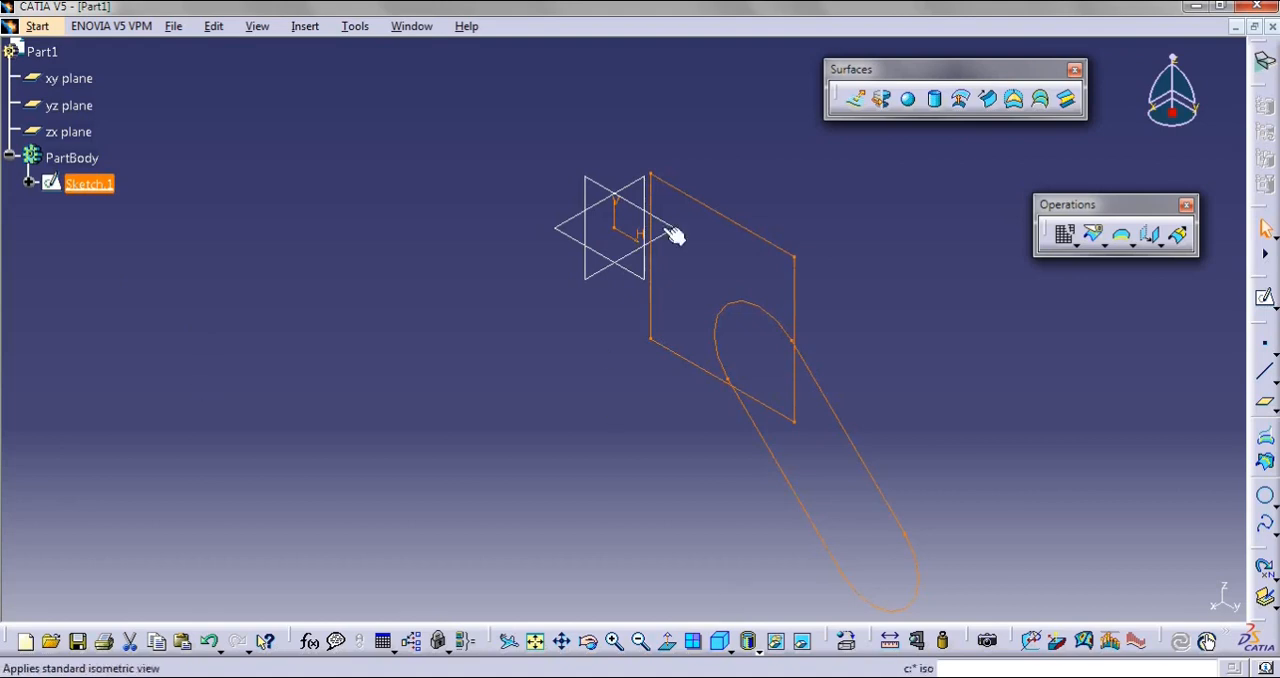
click(948, 406)
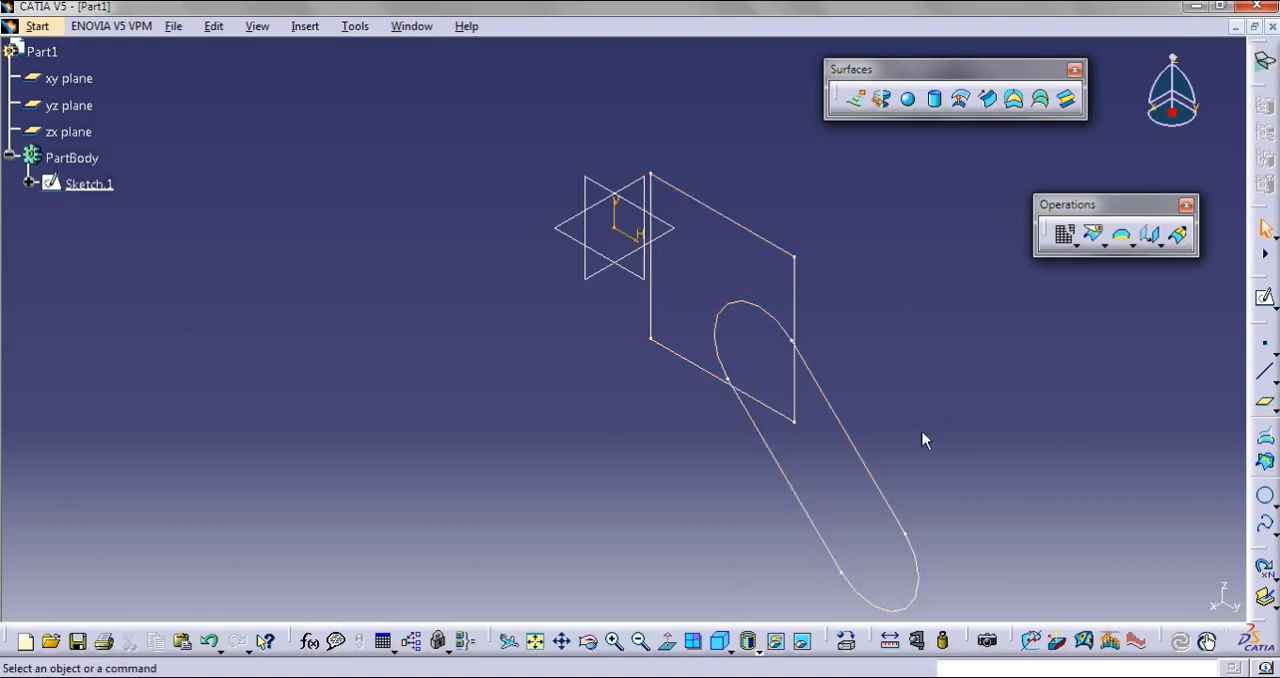
mouse_move(939, 434)
middle_down()
mouse_move(899, 397)
mouse_move(886, 406)
middle_up()
click(899, 400)
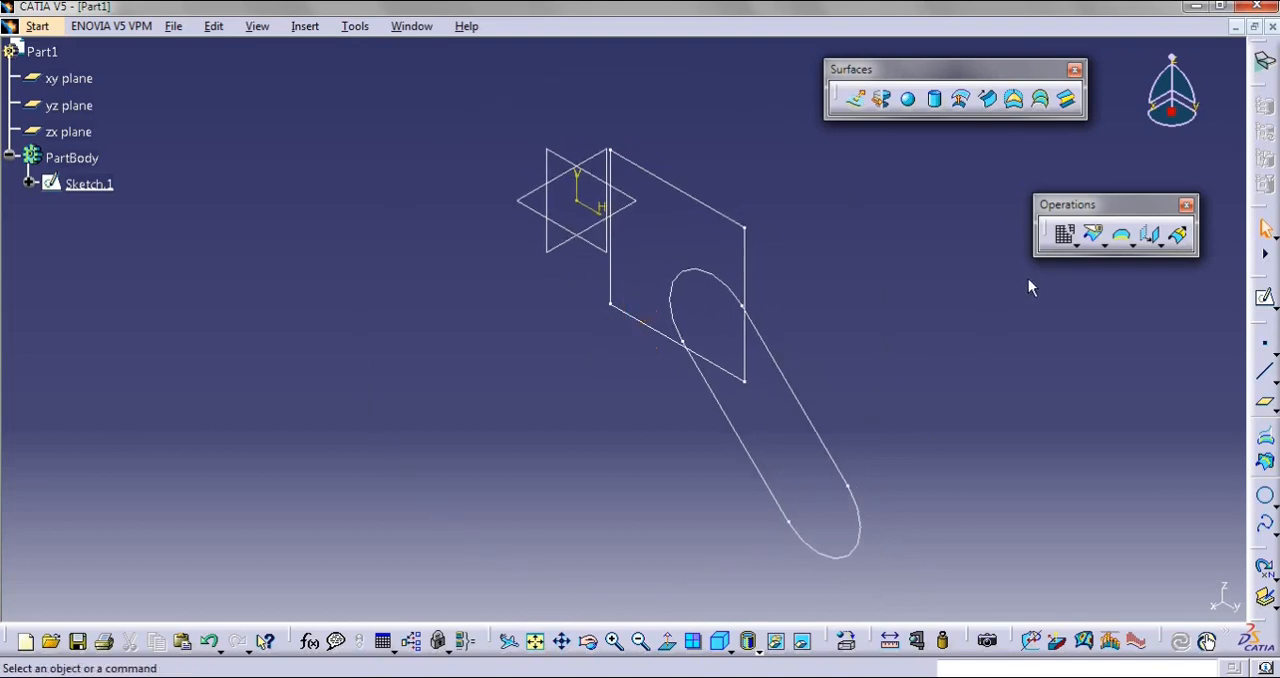
Disassemble Sketch.1 using the Domains Only mode
click(1064, 234)
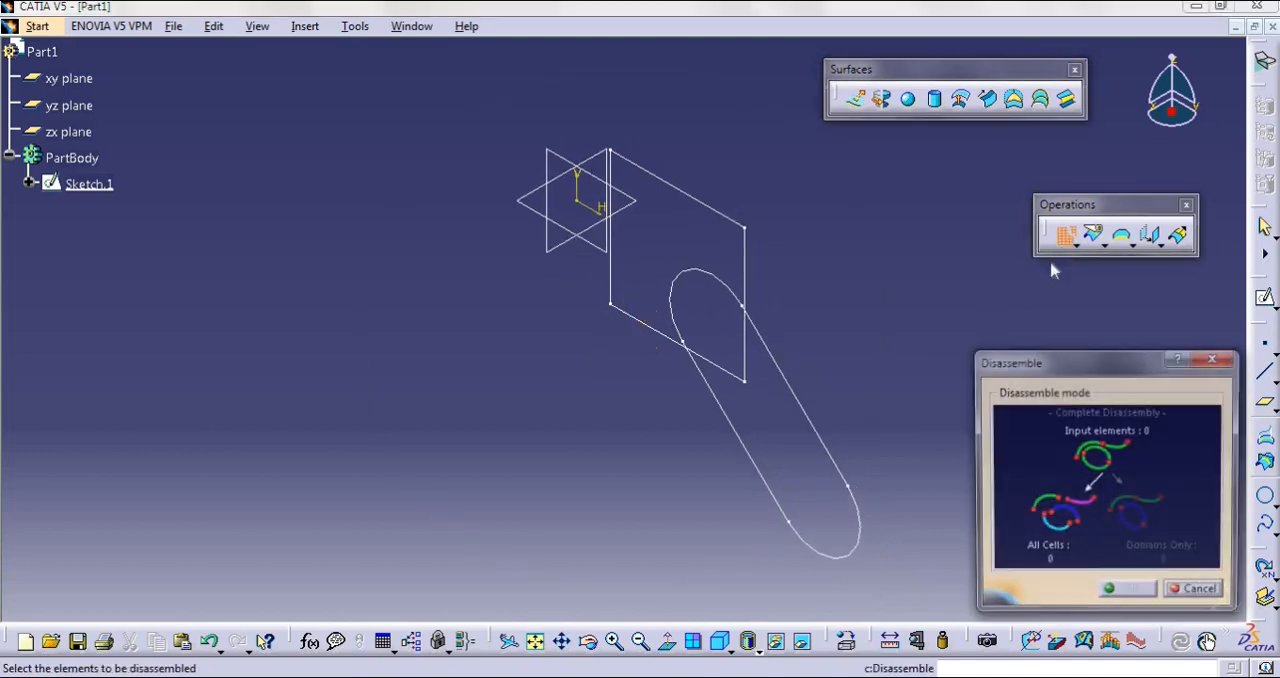
click(744, 330)
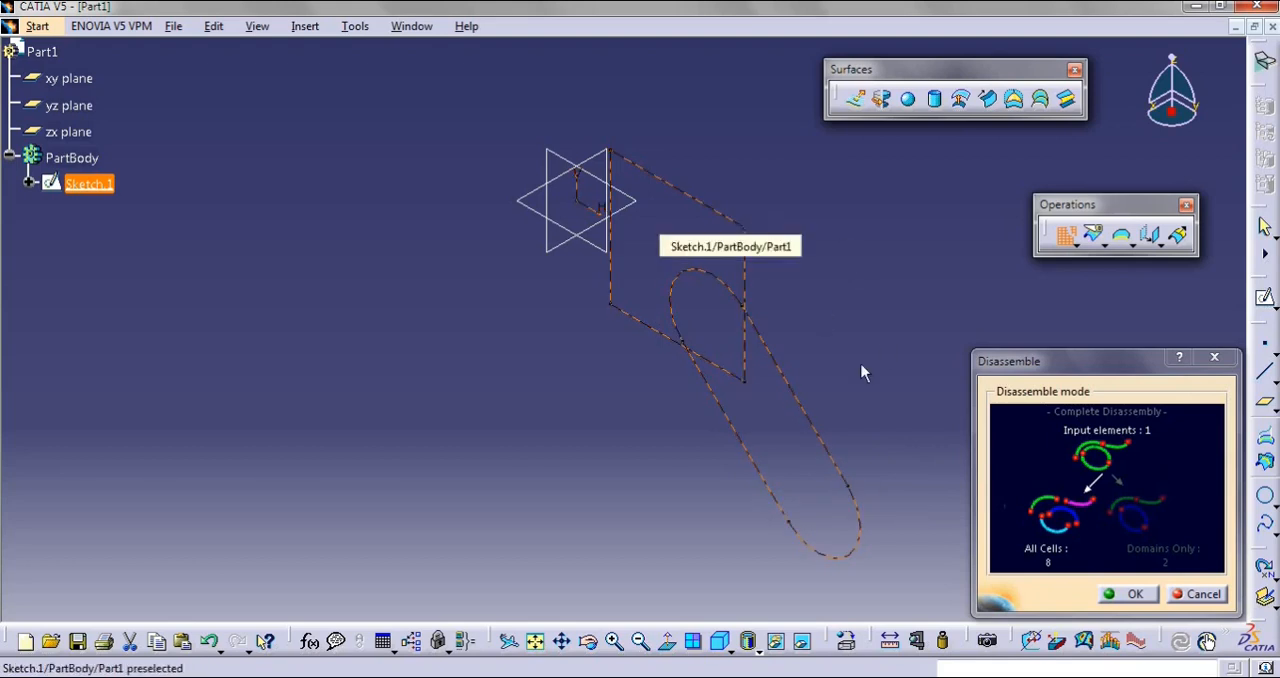
click(1170, 563)
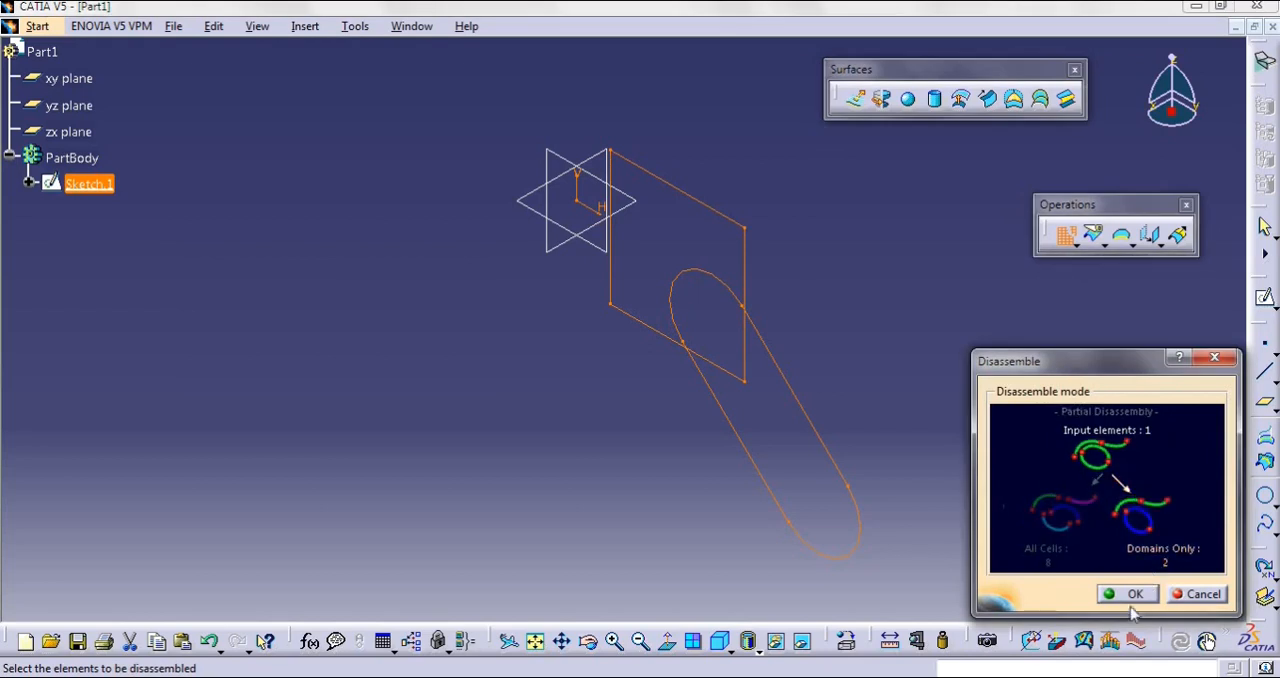
click(1130, 594)
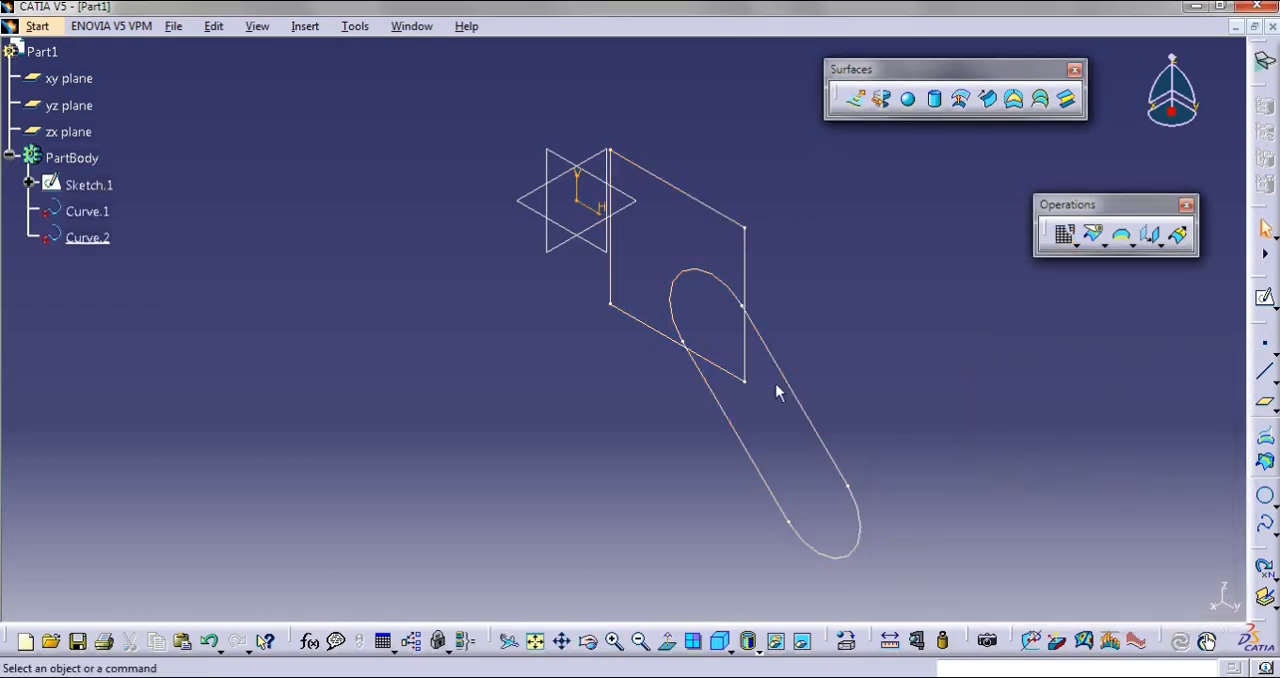
Highlight Curve.1 and Curve.2 in turn to check their extent, and undo the Domains Only disassembly
click(87, 211)
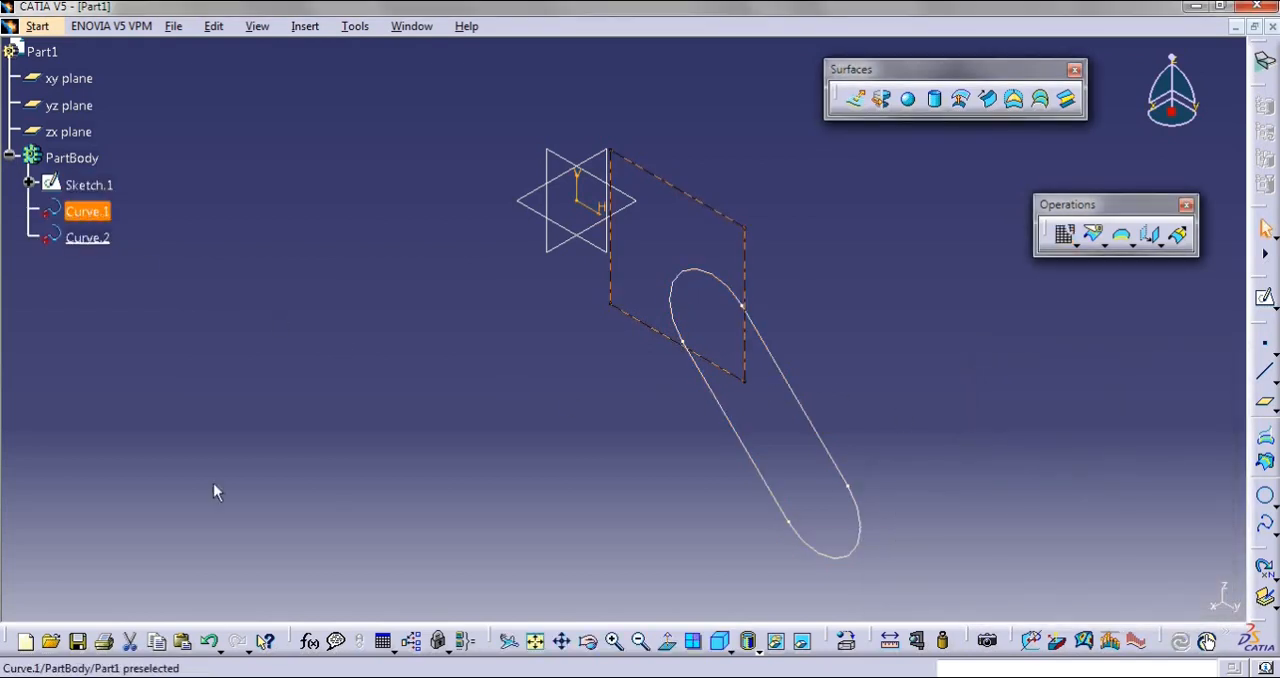
click(87, 237)
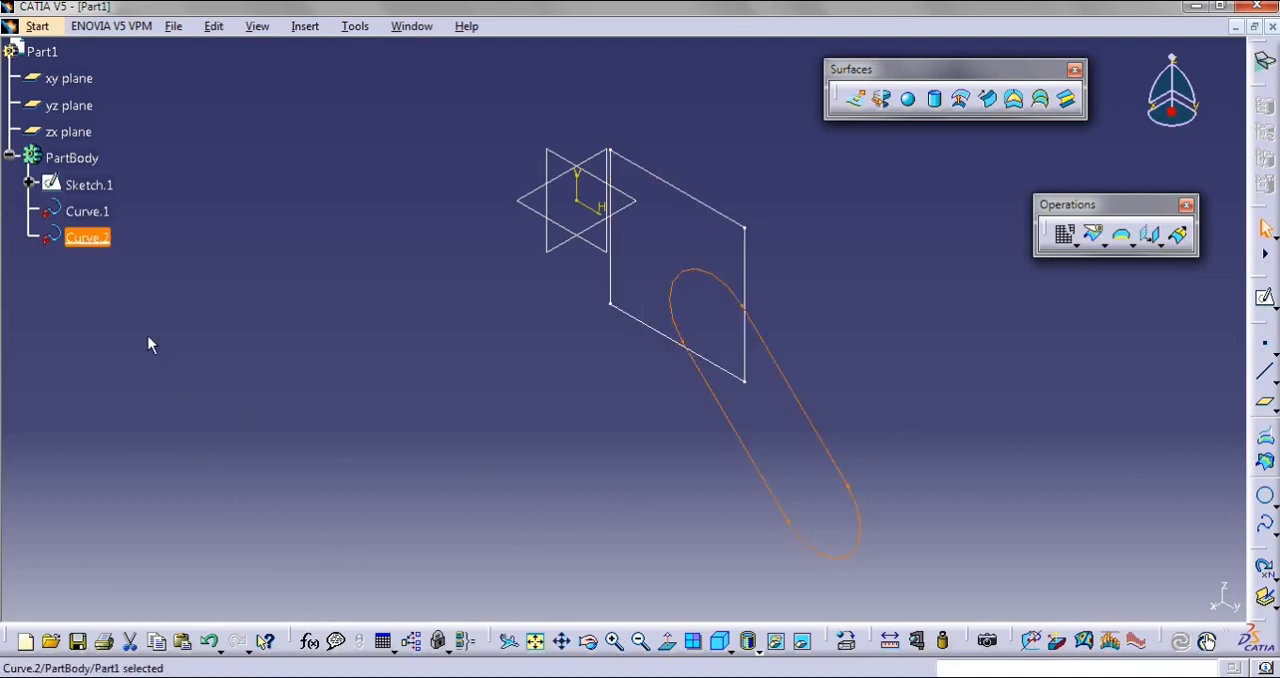
key(ctrl+z)
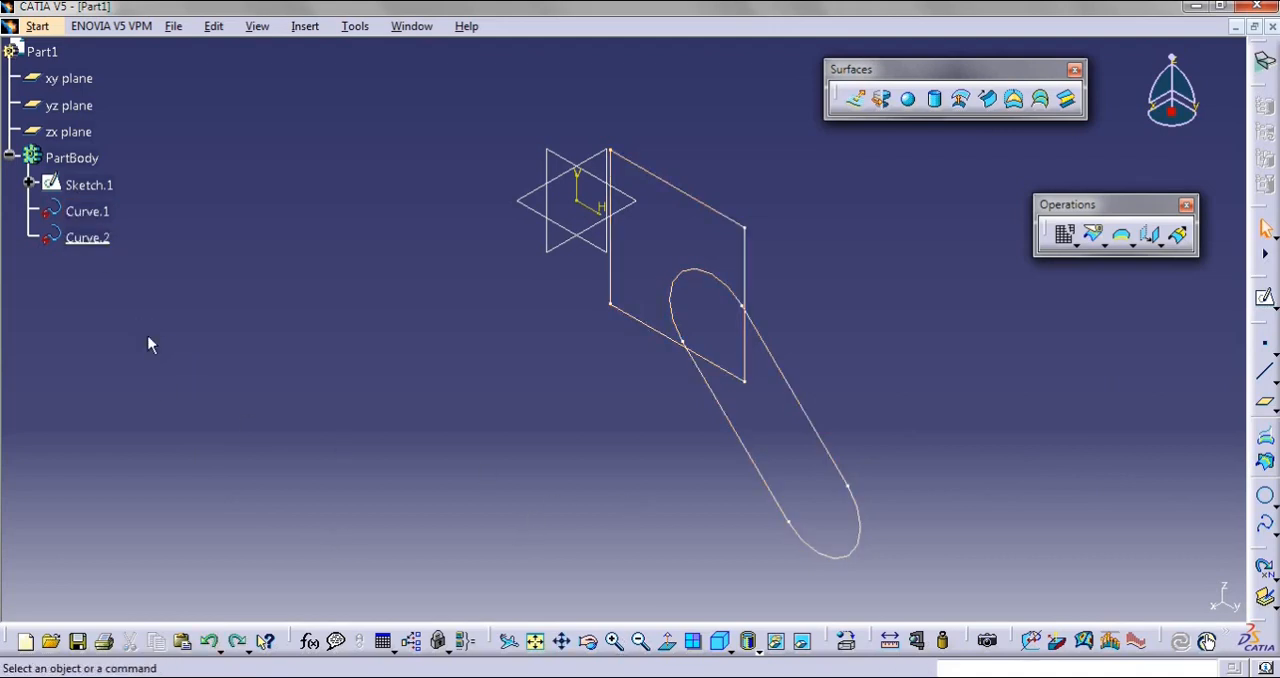
Disassemble Sketch.1 using the All Cells mode
click(1064, 234)
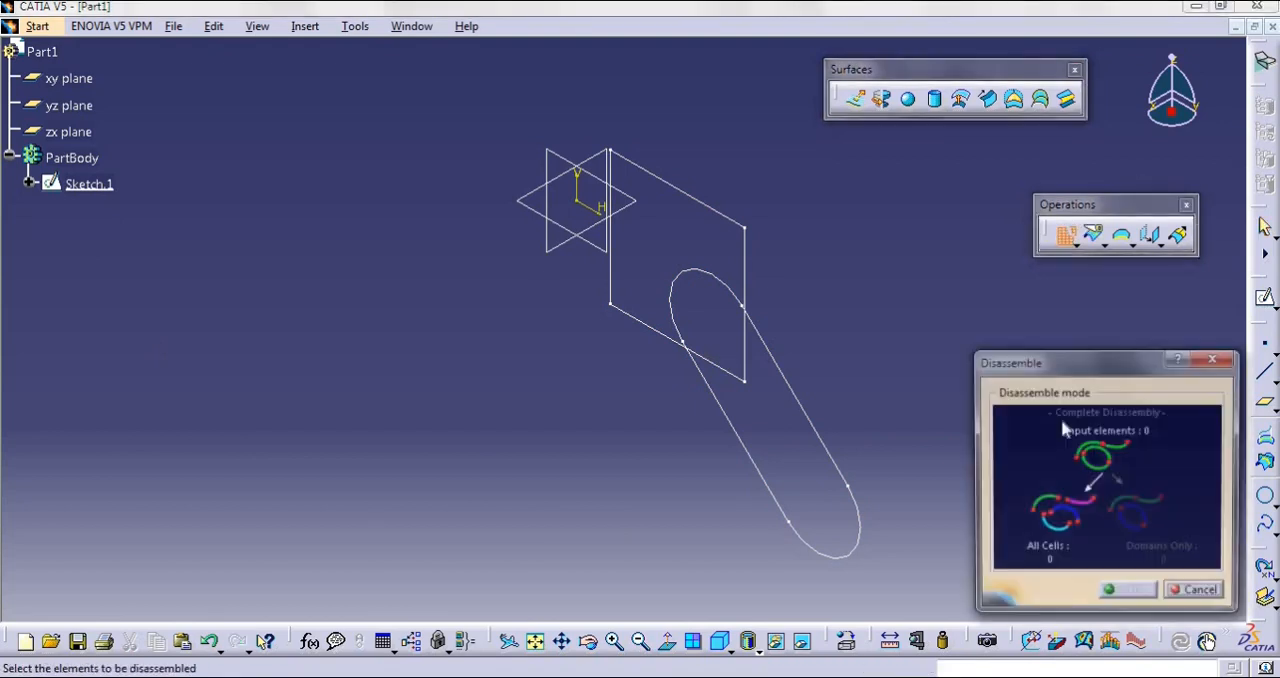
click(815, 418)
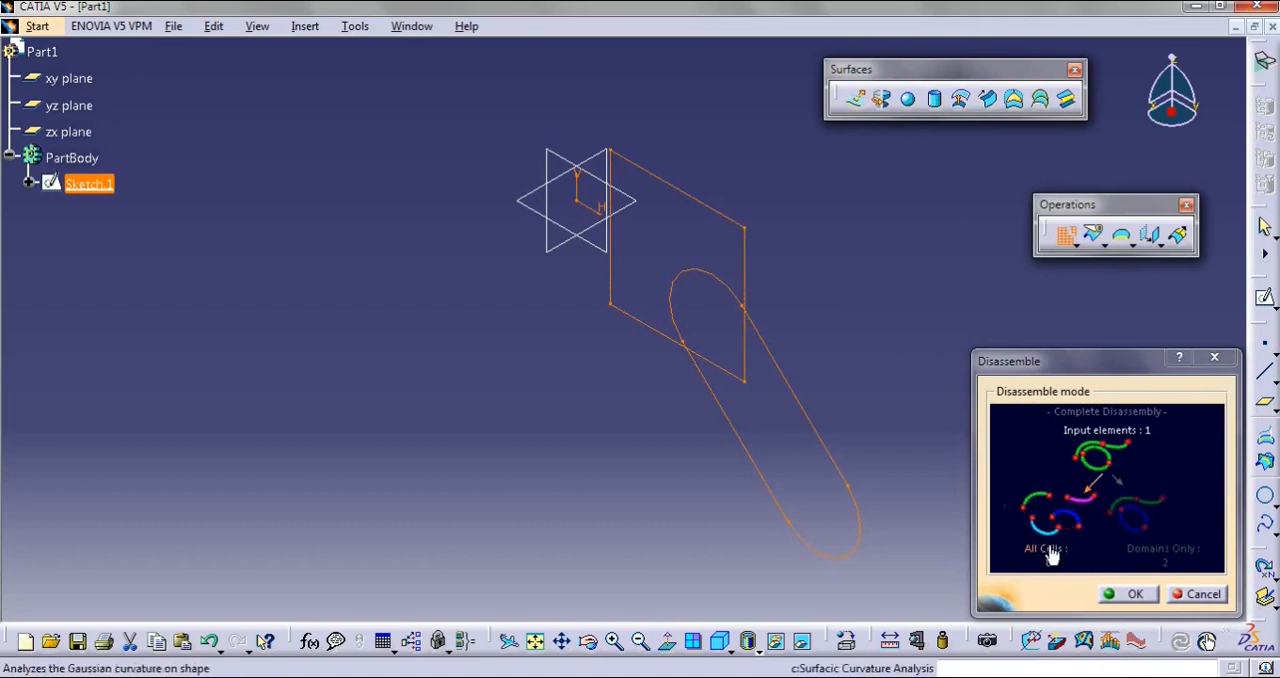
click(1130, 594)
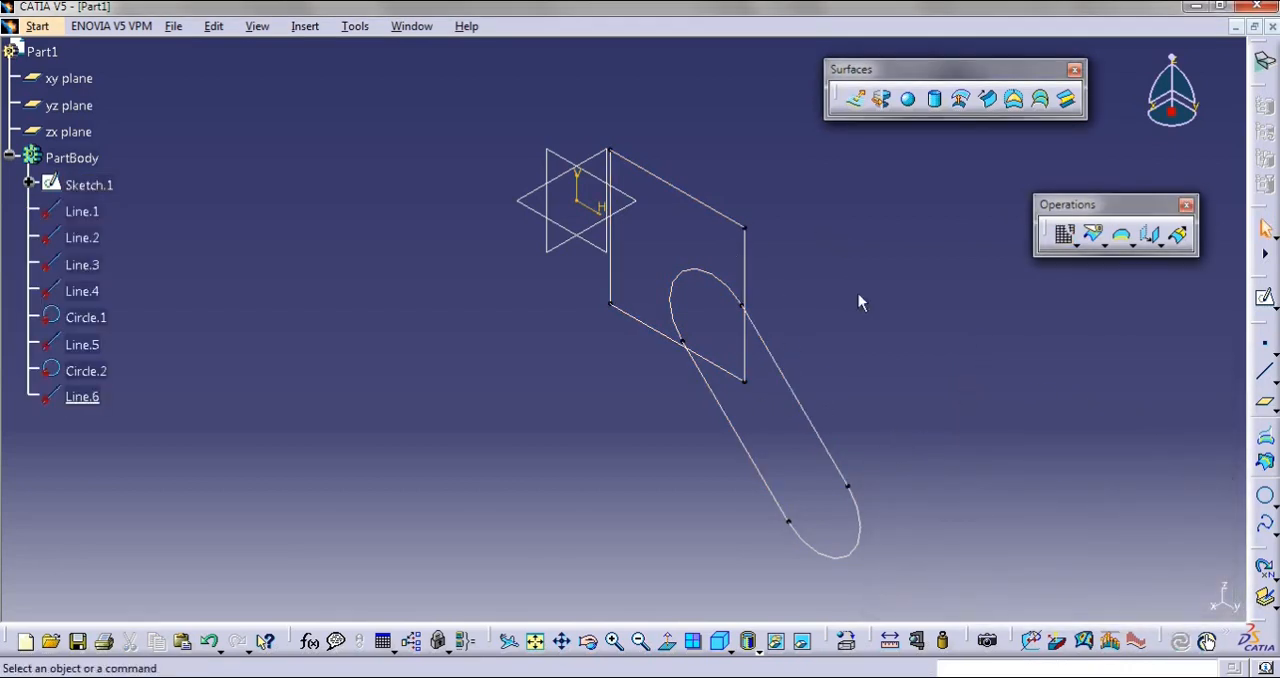
Highlight each disassembled element from Line.1 through Line.6 in turn and examine which sketch segment it covers
click(82, 211)
click(88, 242)
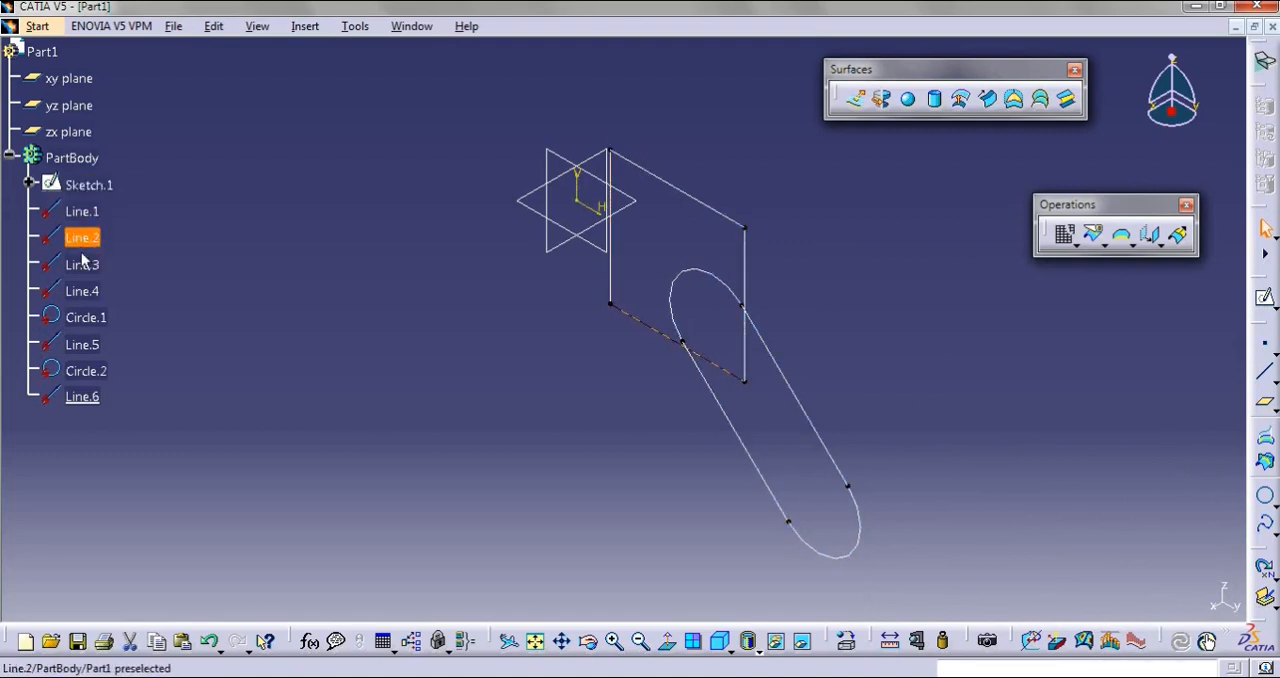
click(83, 265)
click(84, 291)
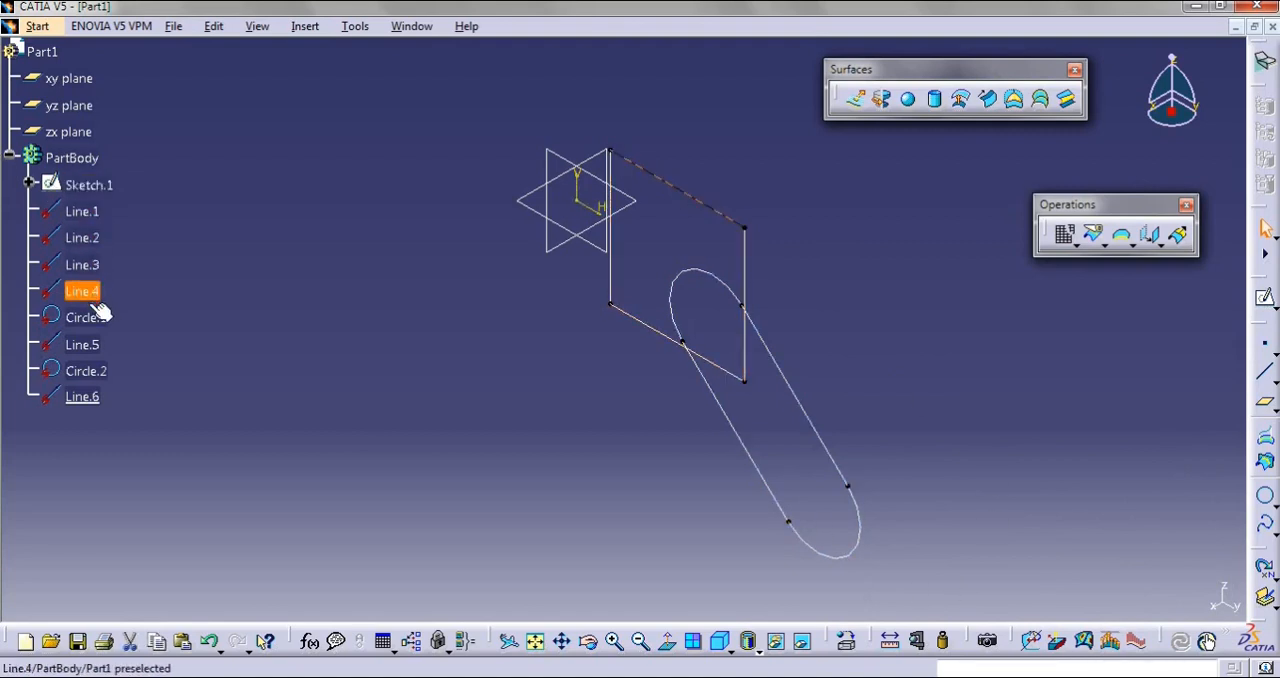
click(88, 316)
click(104, 350)
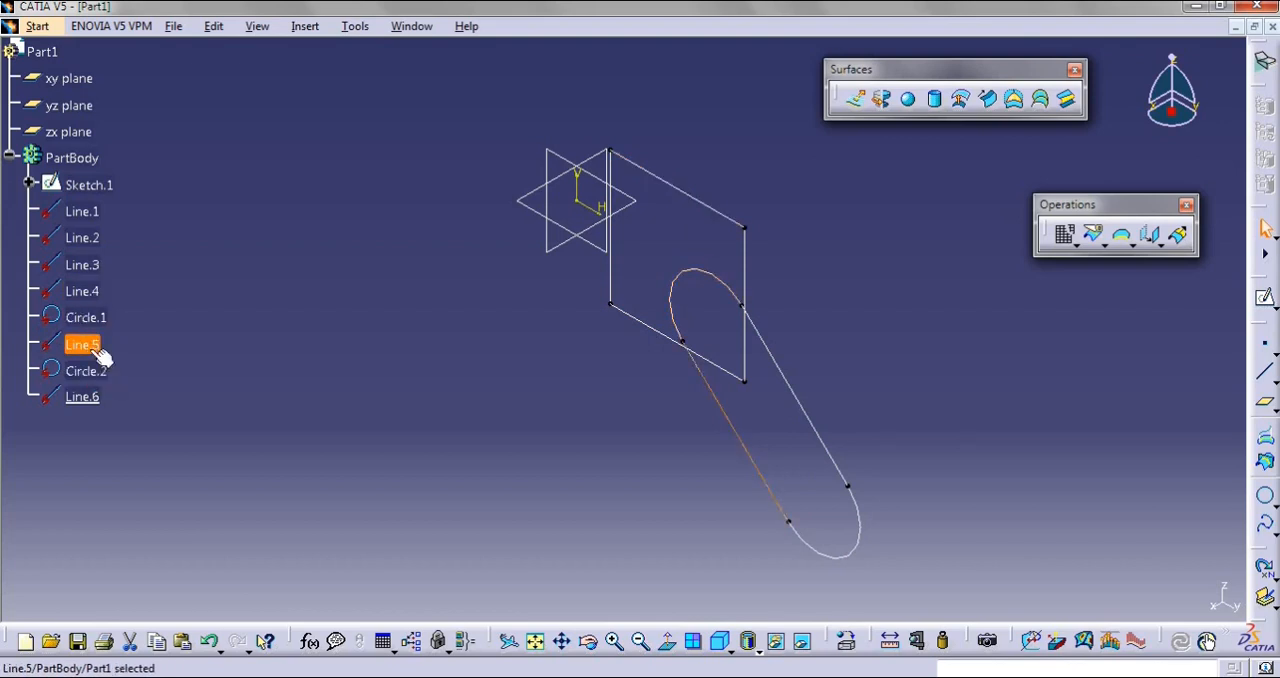
click(100, 374)
click(92, 397)
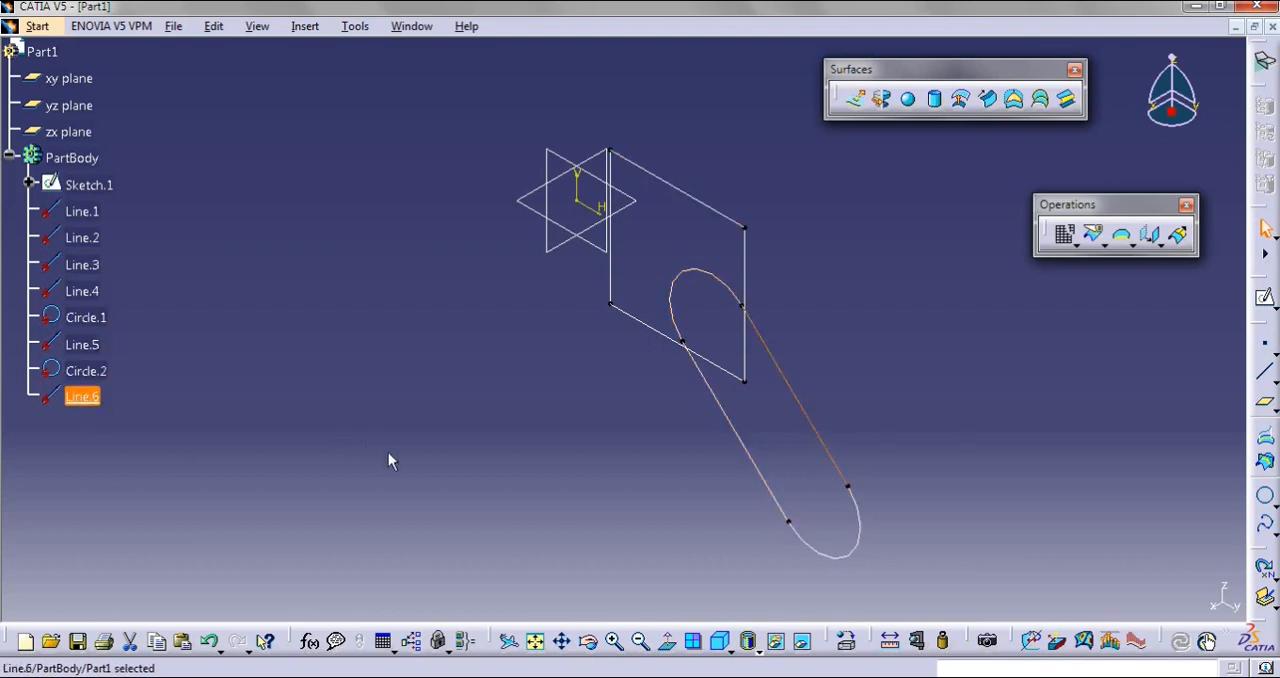
click(904, 561)
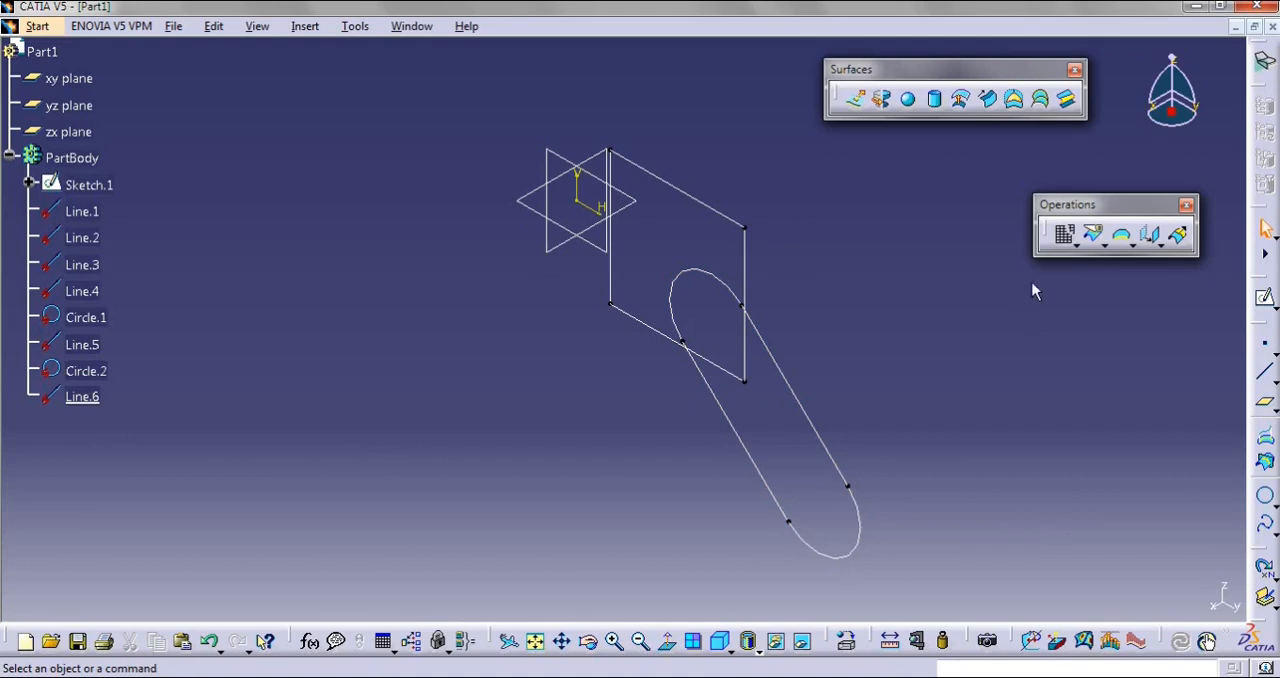
Join Line.6, Circle.2, Line.5 and Circle.1 of the elongated hole into one curve with the default 0.001 mm merging distance
click(1078, 244)
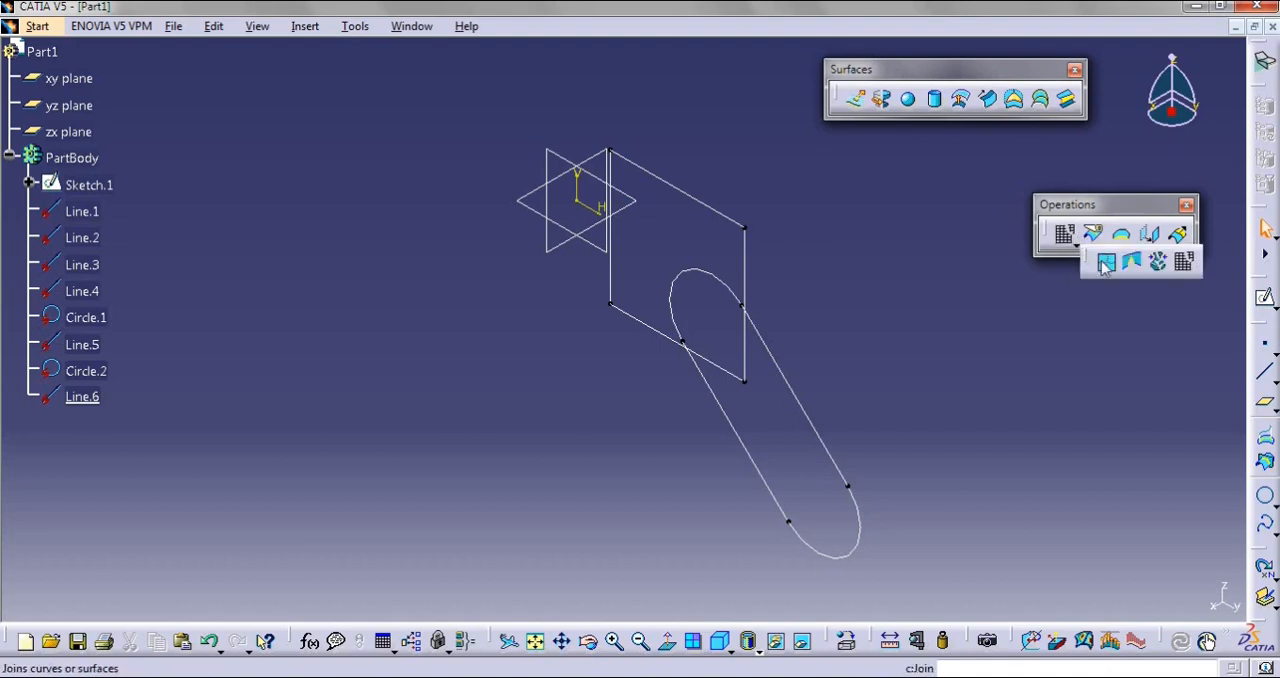
click(1104, 262)
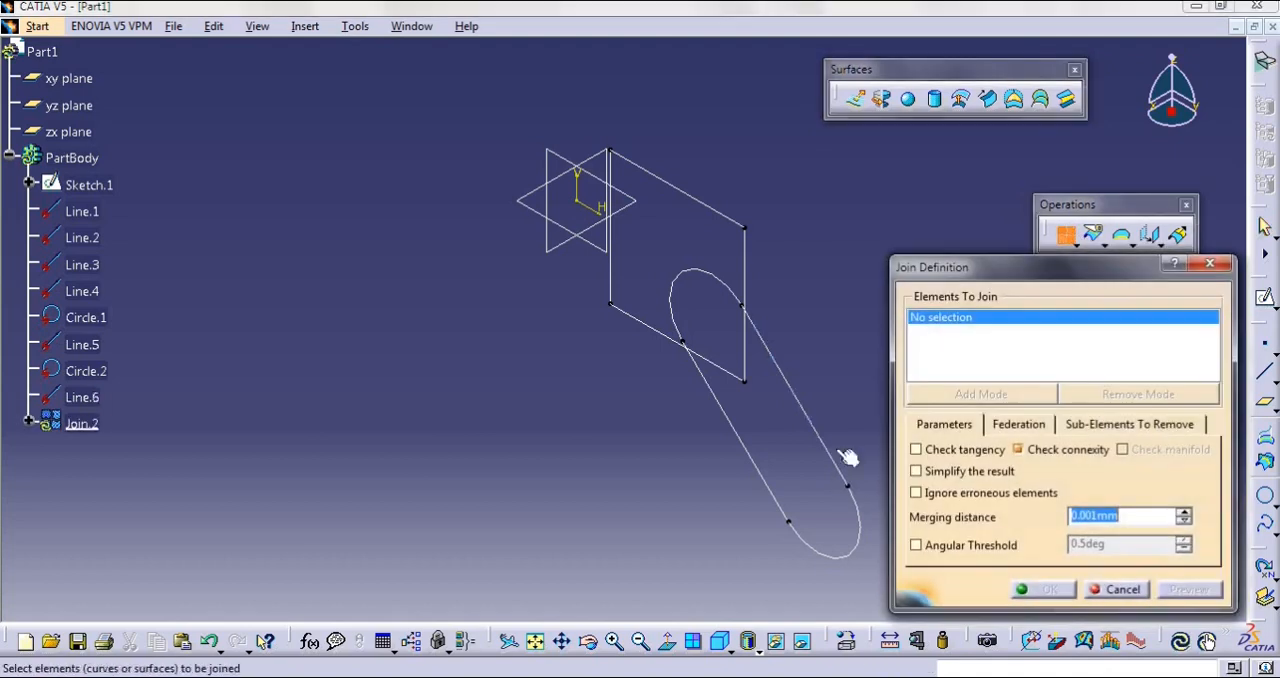
click(834, 455)
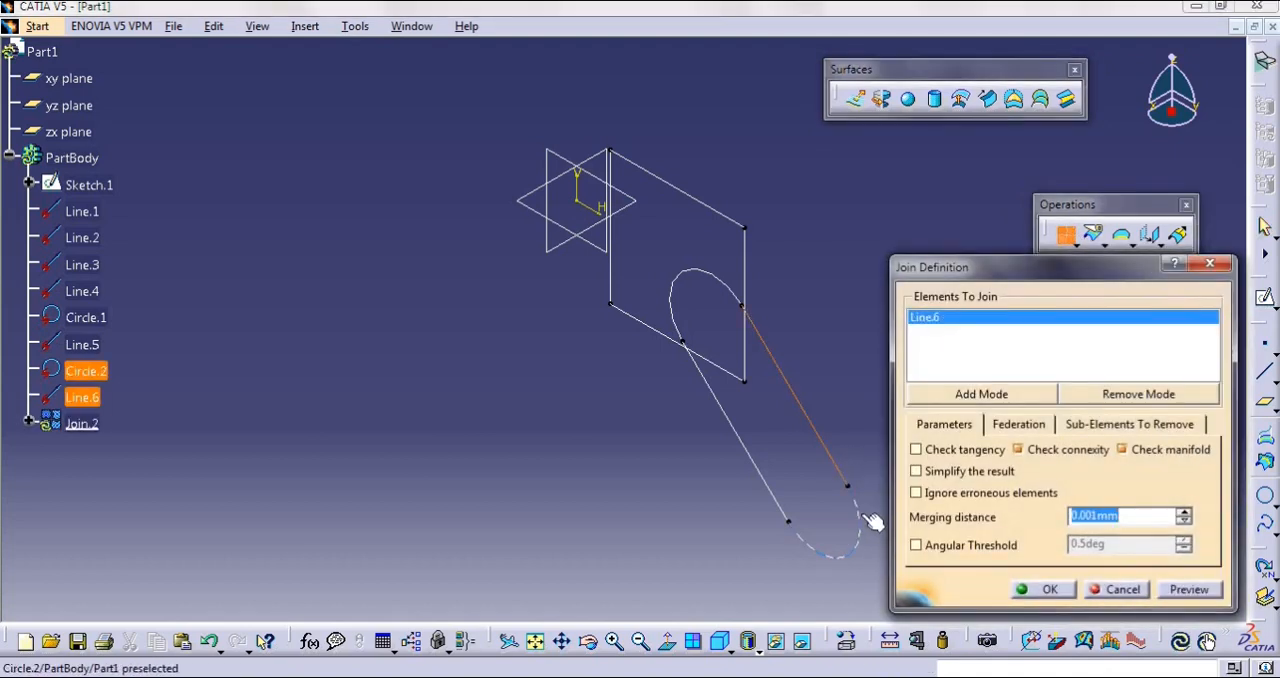
click(857, 521)
click(726, 411)
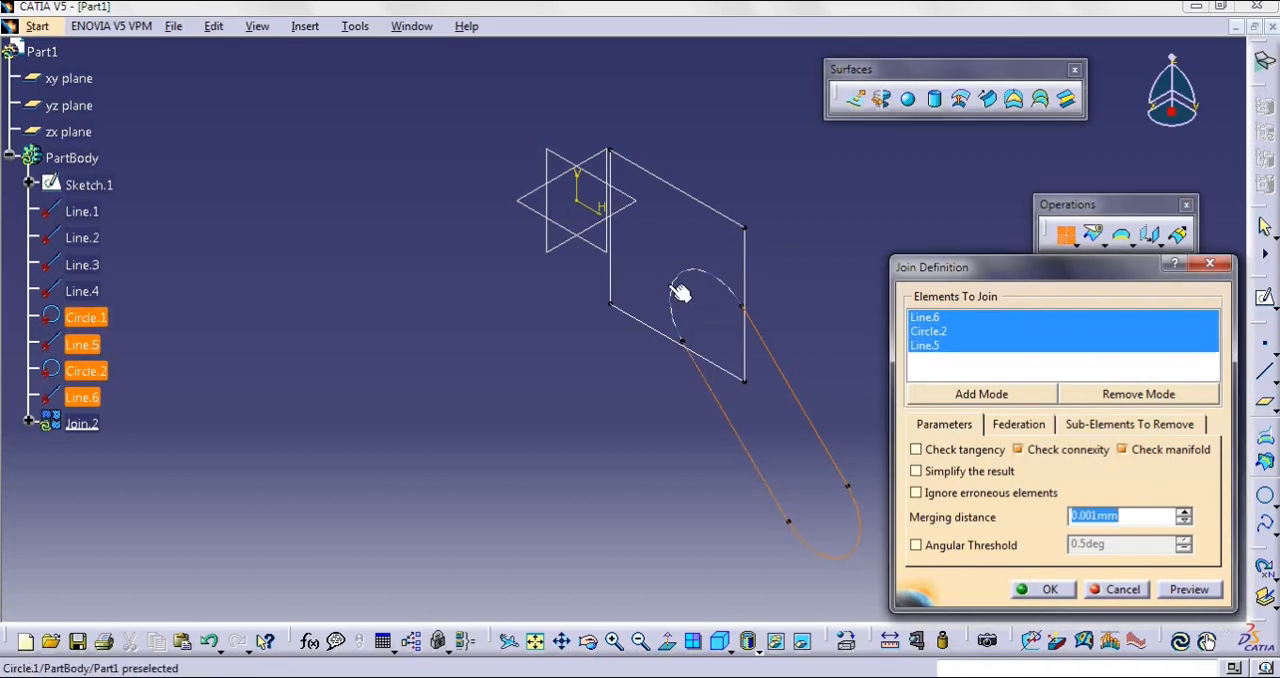
click(689, 287)
click(1042, 589)
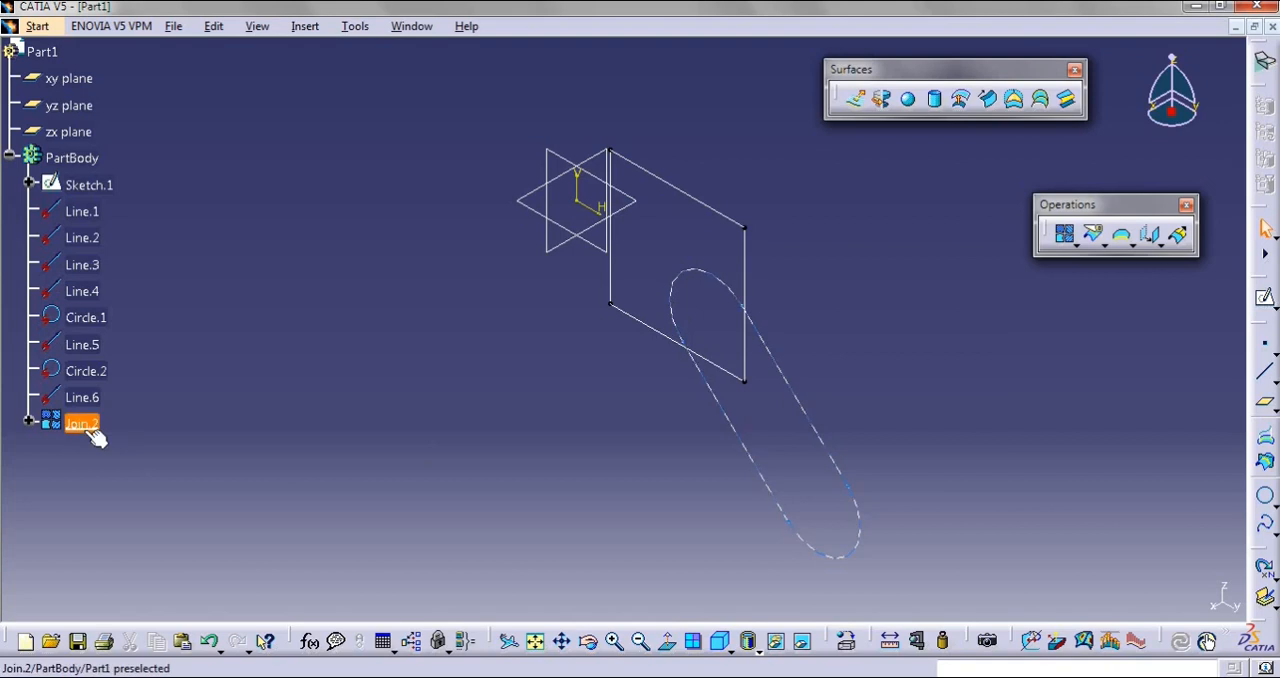
click(1098, 489)
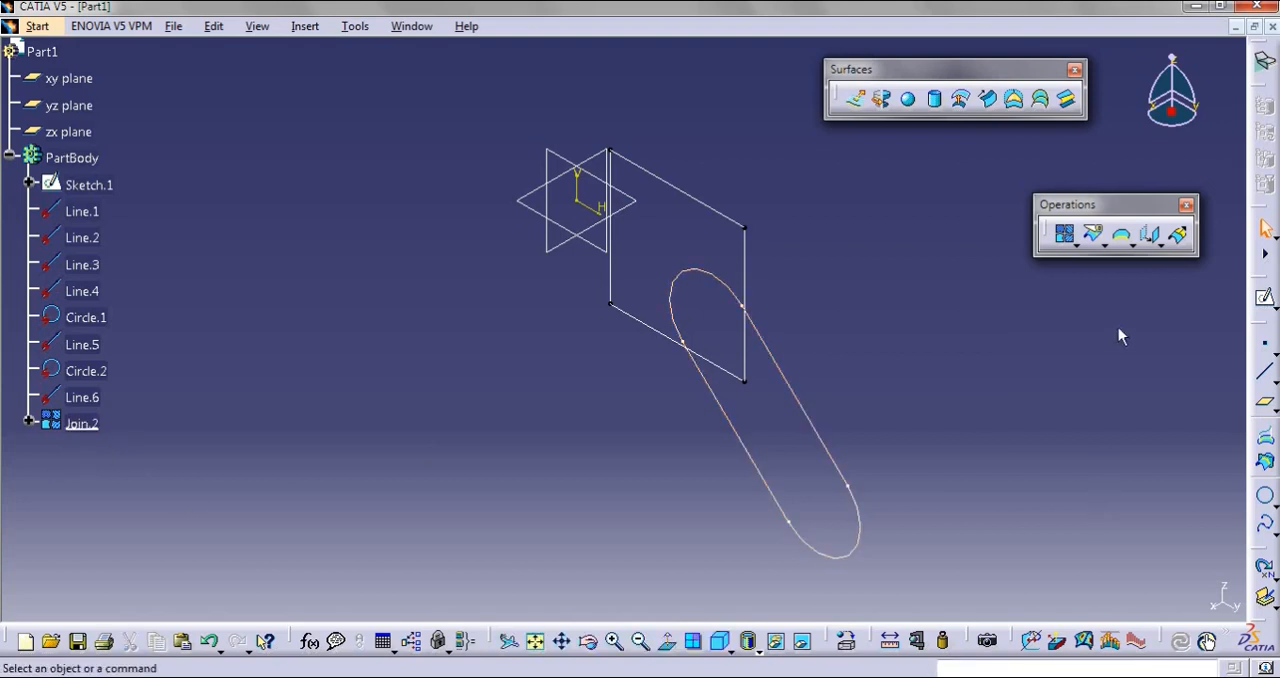
Delete the sketch, the disassembled lines and circles, and the join, leaving the part body empty
click(1076, 246)
click(1103, 244)
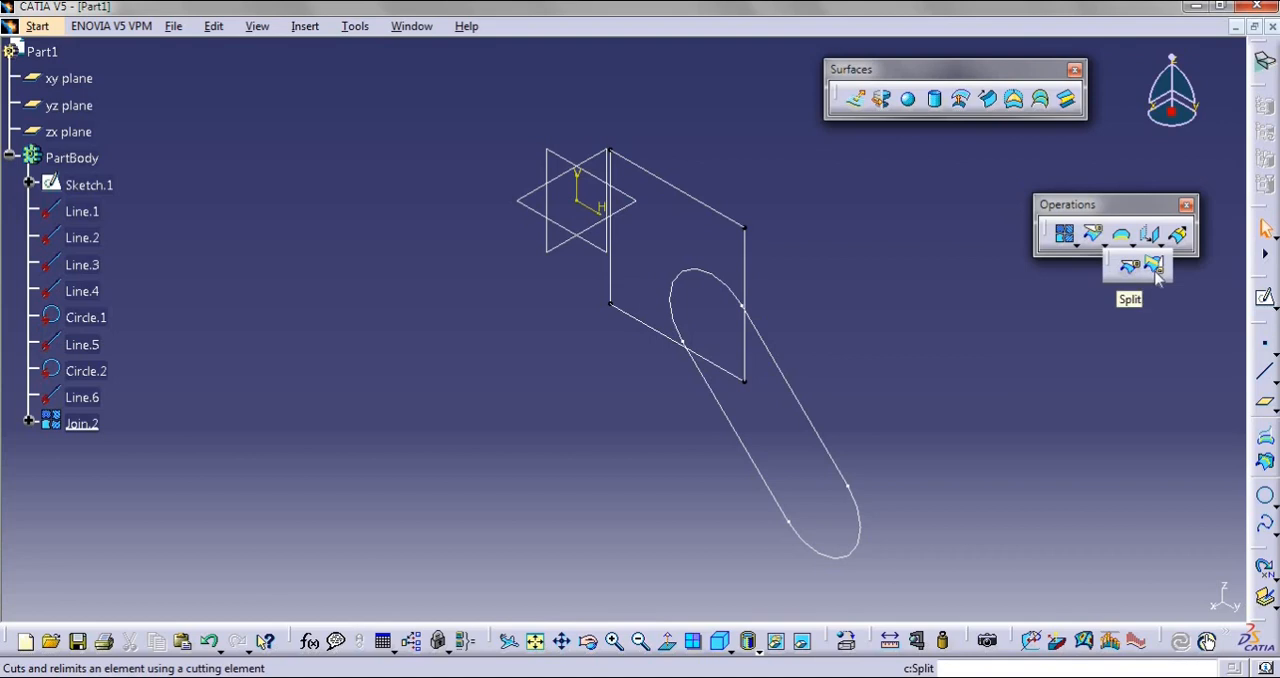
mouse_move(565, 96)
mouse_down()
mouse_move(886, 543)
mouse_move(882, 586)
mouse_up()
key(Delete)
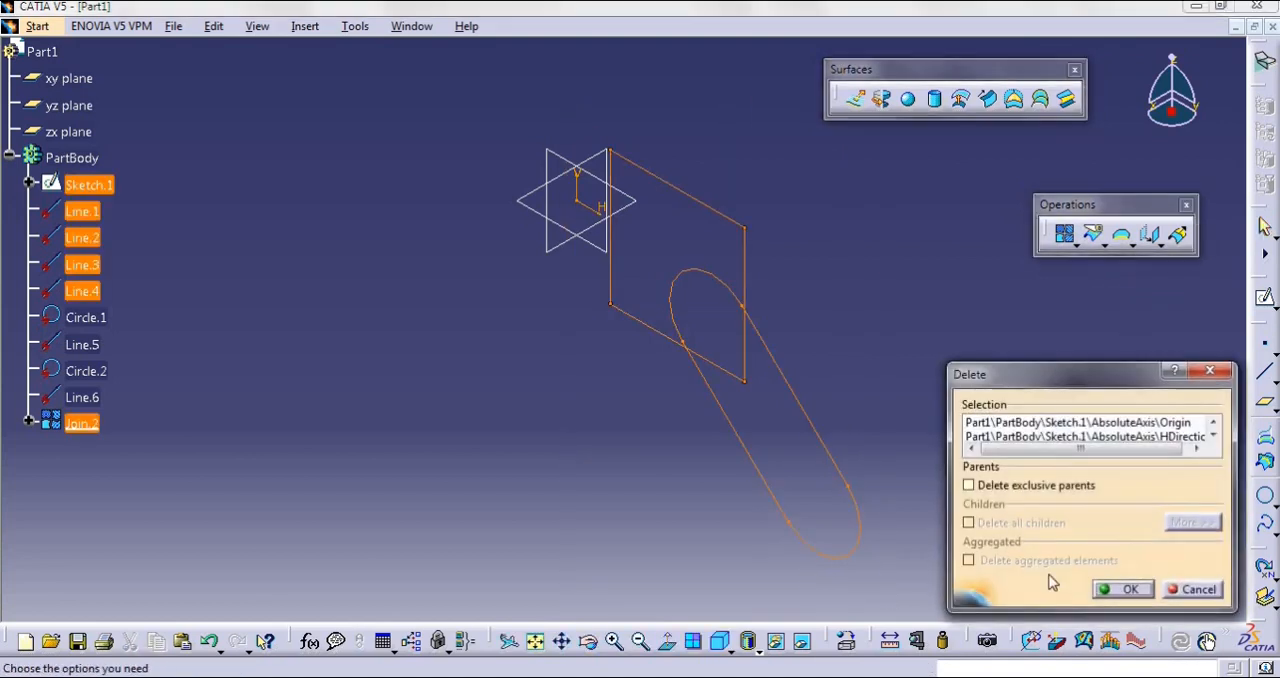
click(1110, 593)
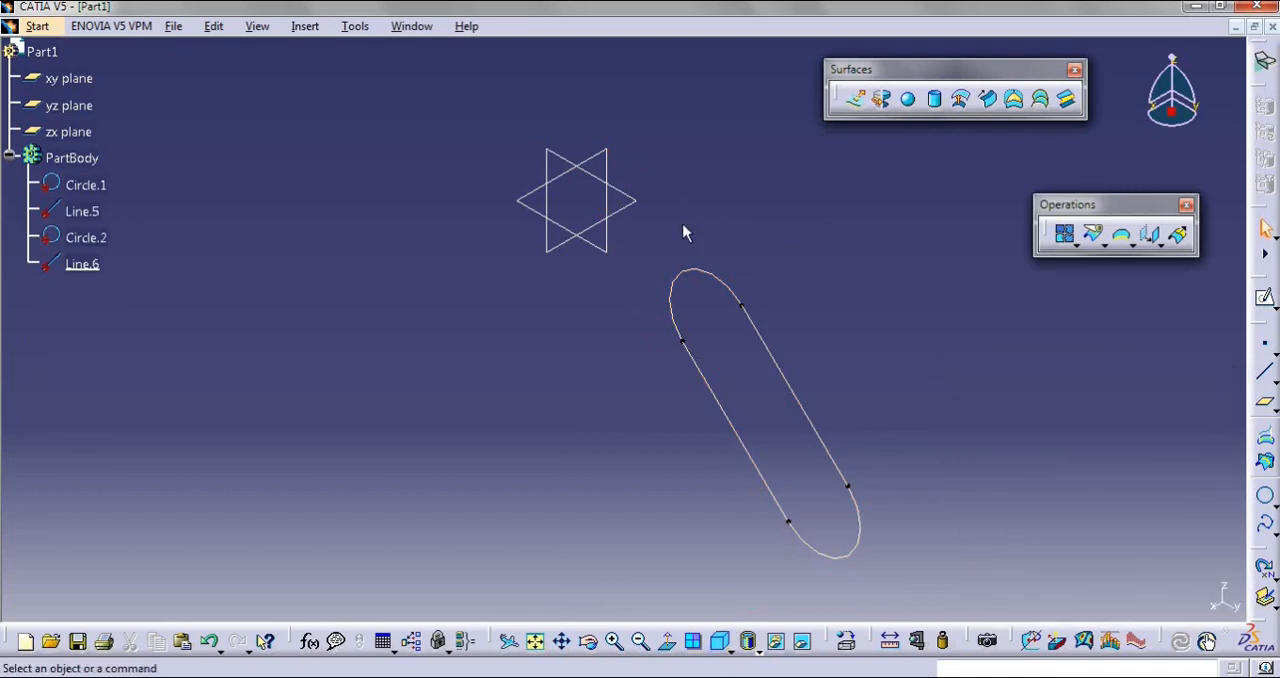
drag(923, 573, 915, 587)
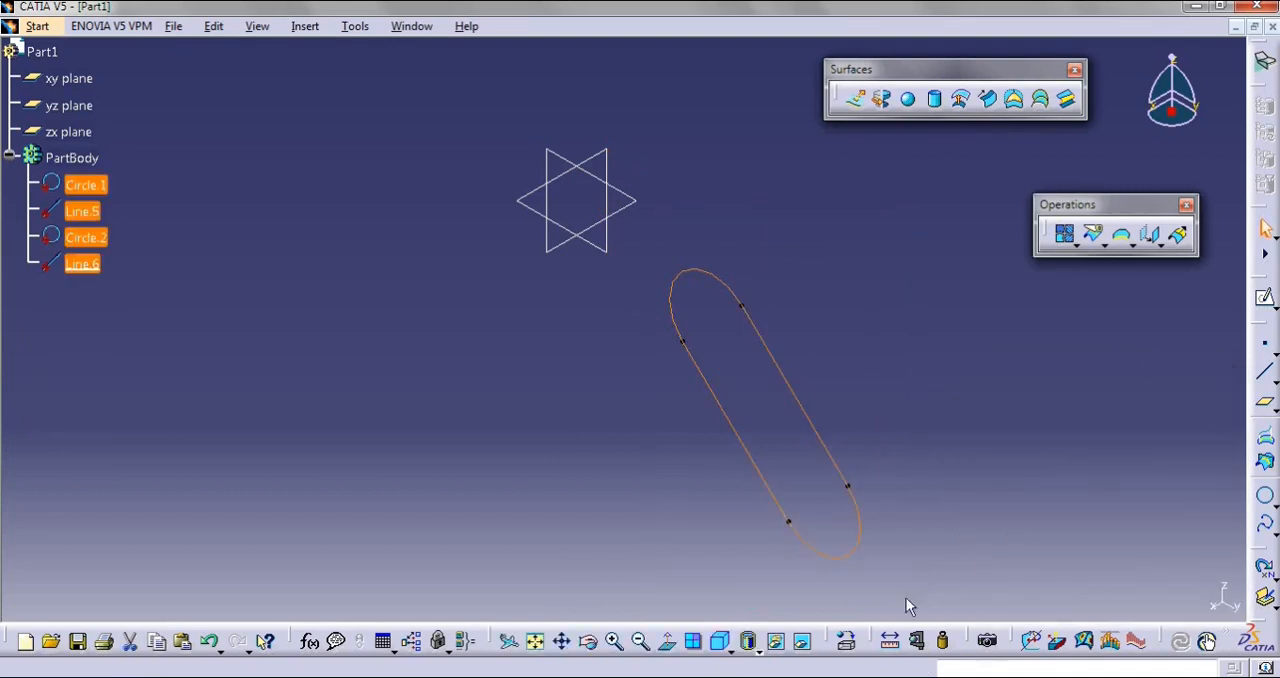
key(Delete)
Sketch a single near-horizontal line below the origin on the yz plane, extending past both sides of the origin, and exit the sketch
click(1265, 298)
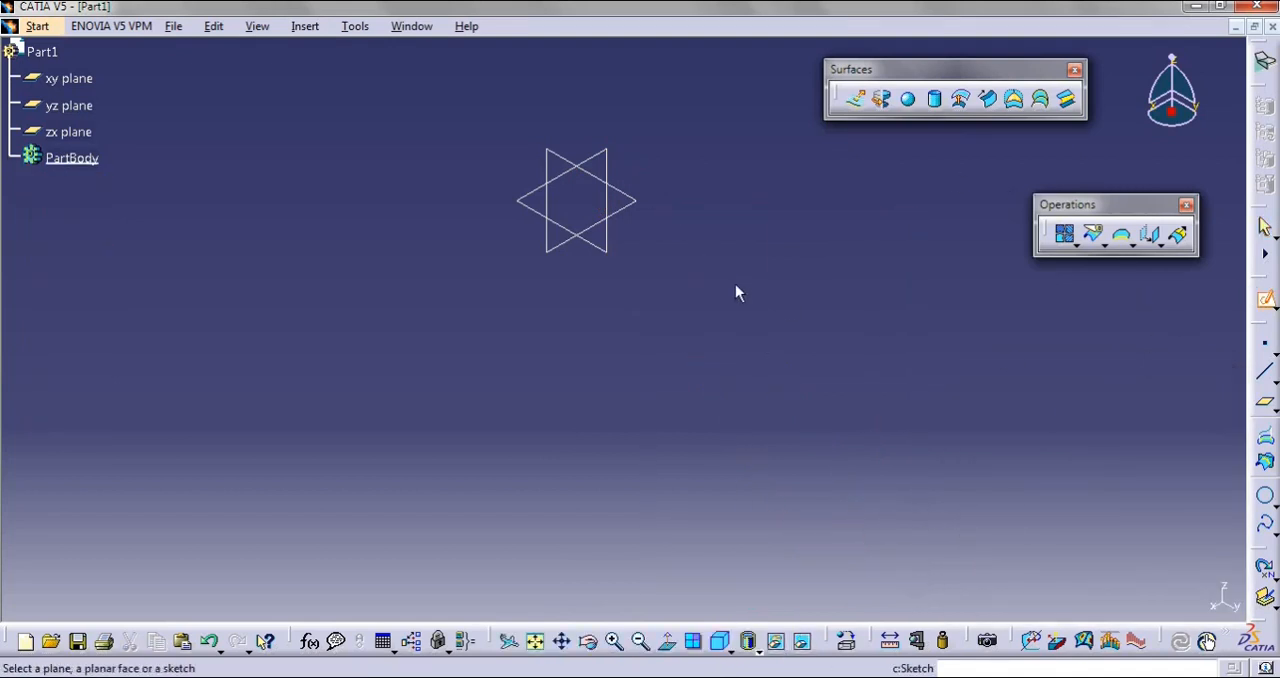
click(546, 151)
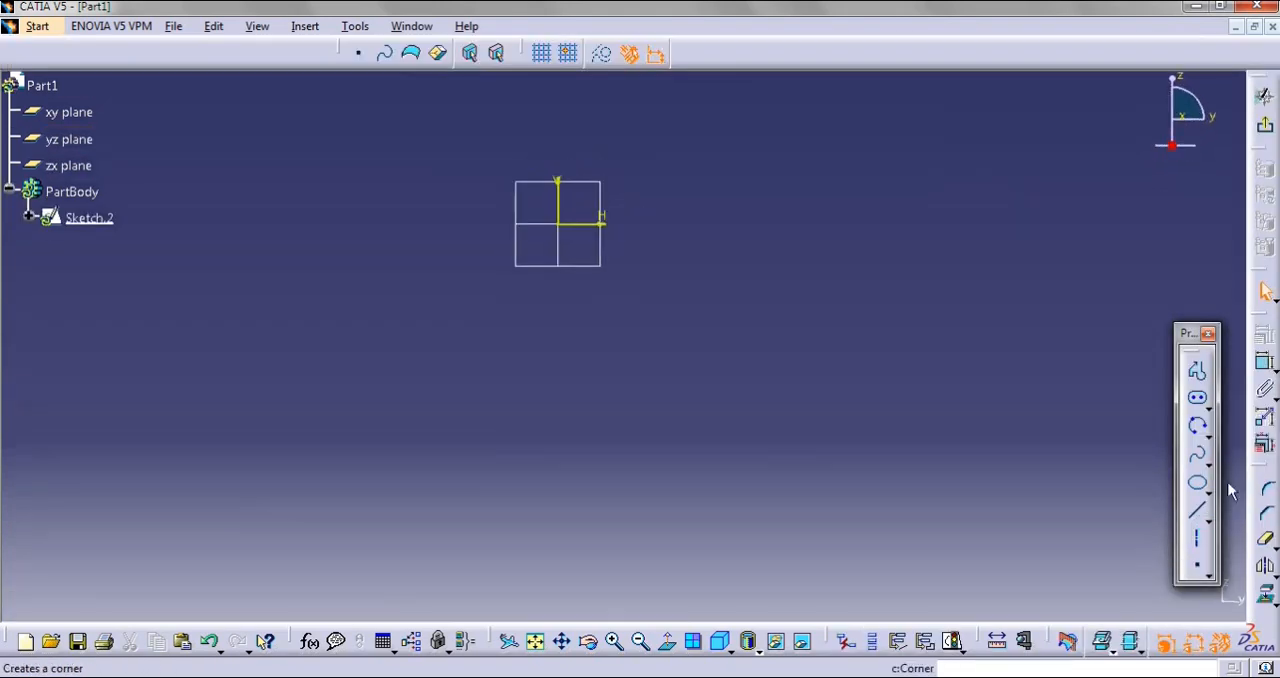
click(1200, 518)
click(431, 312)
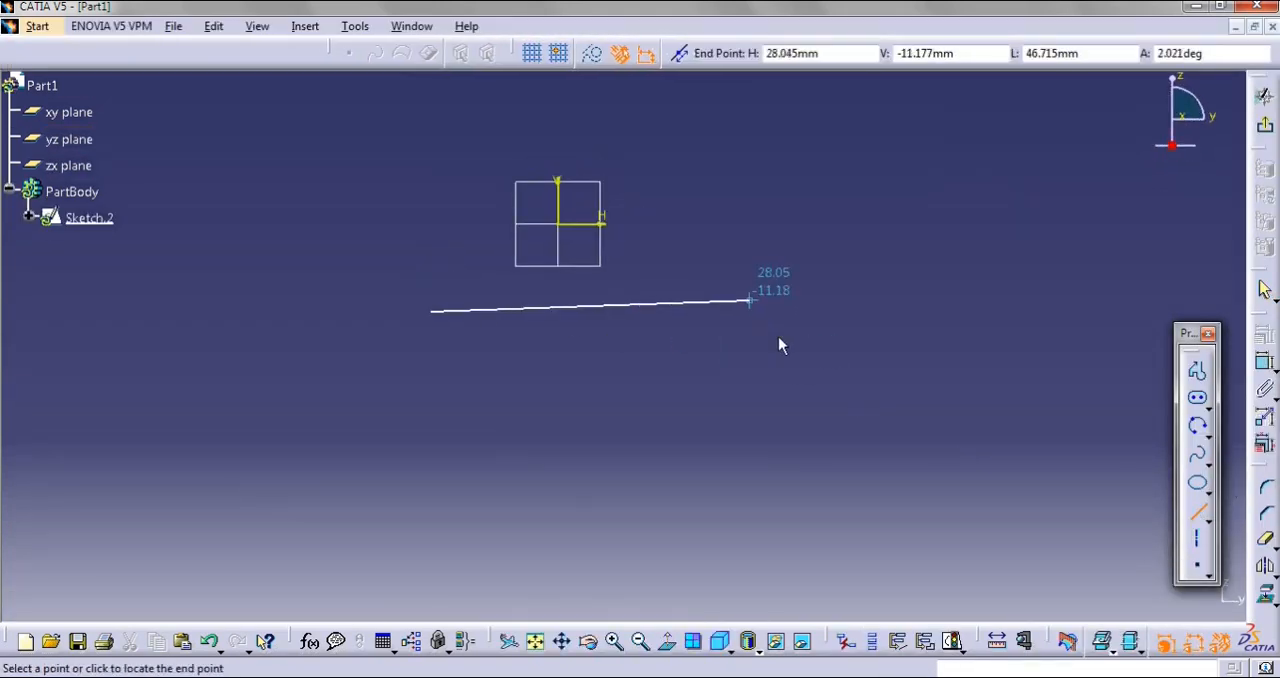
click(767, 316)
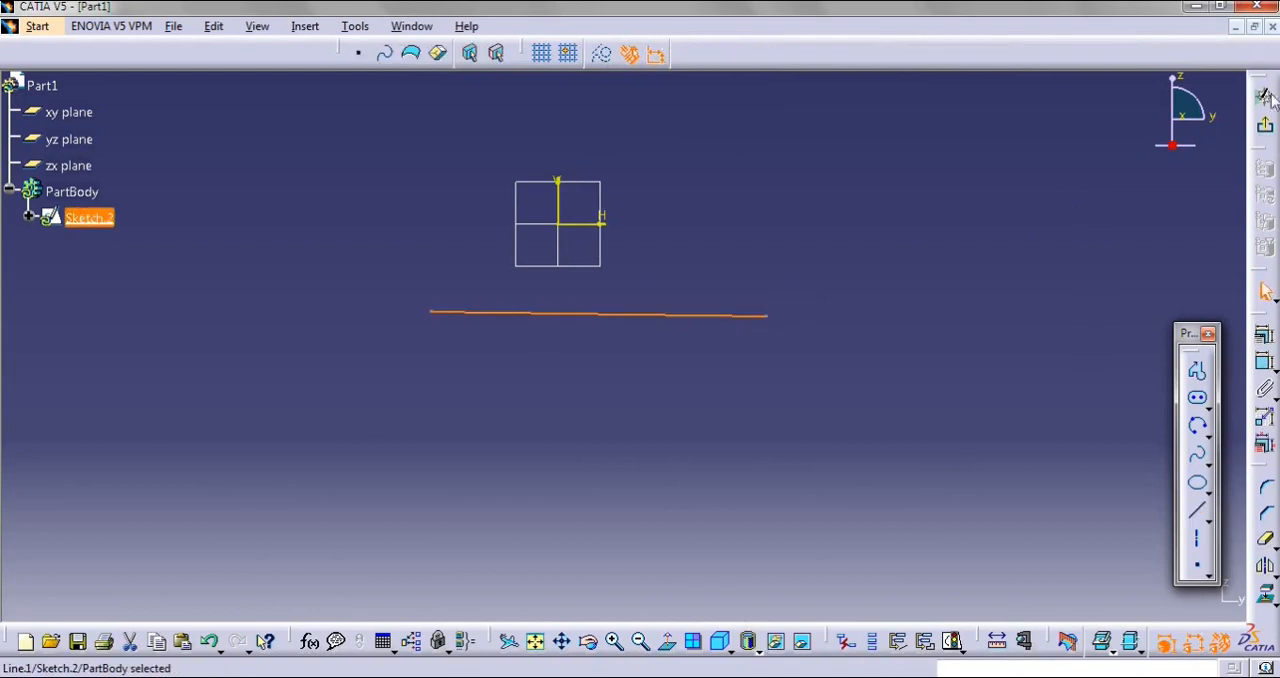
click(1264, 118)
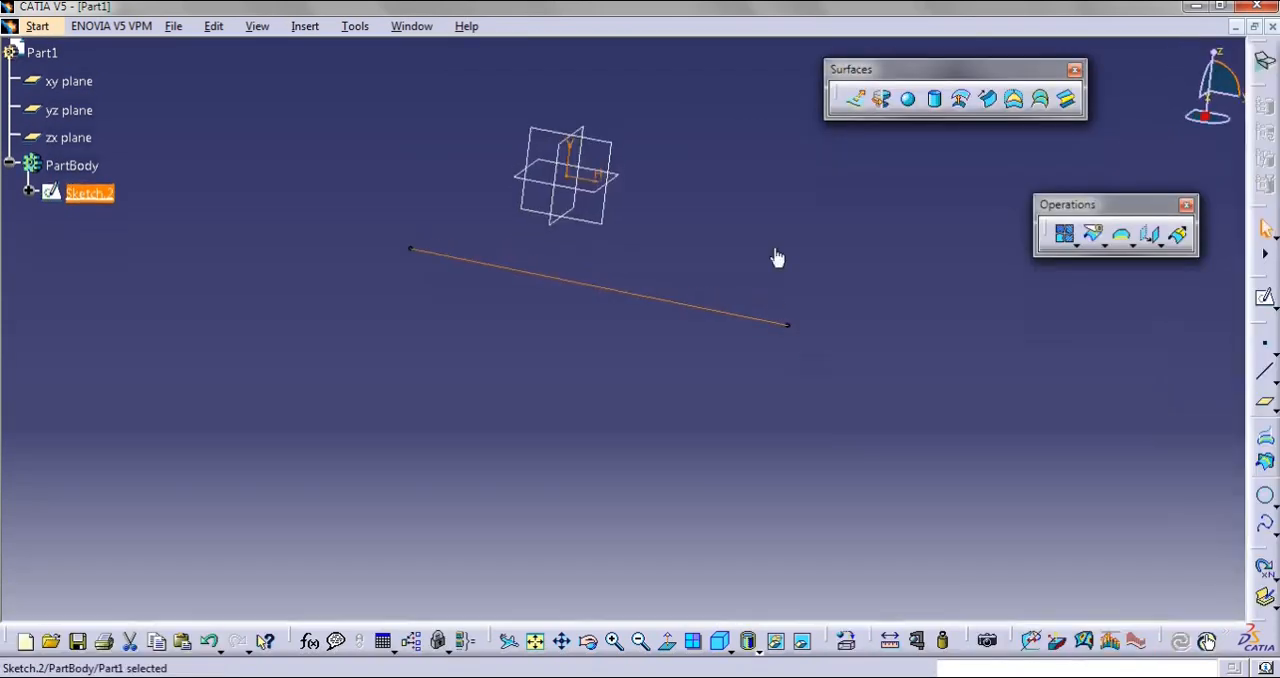
Extrude the sketched line into a surface with a 40 mm dimension and mirrored extent
click(857, 98)
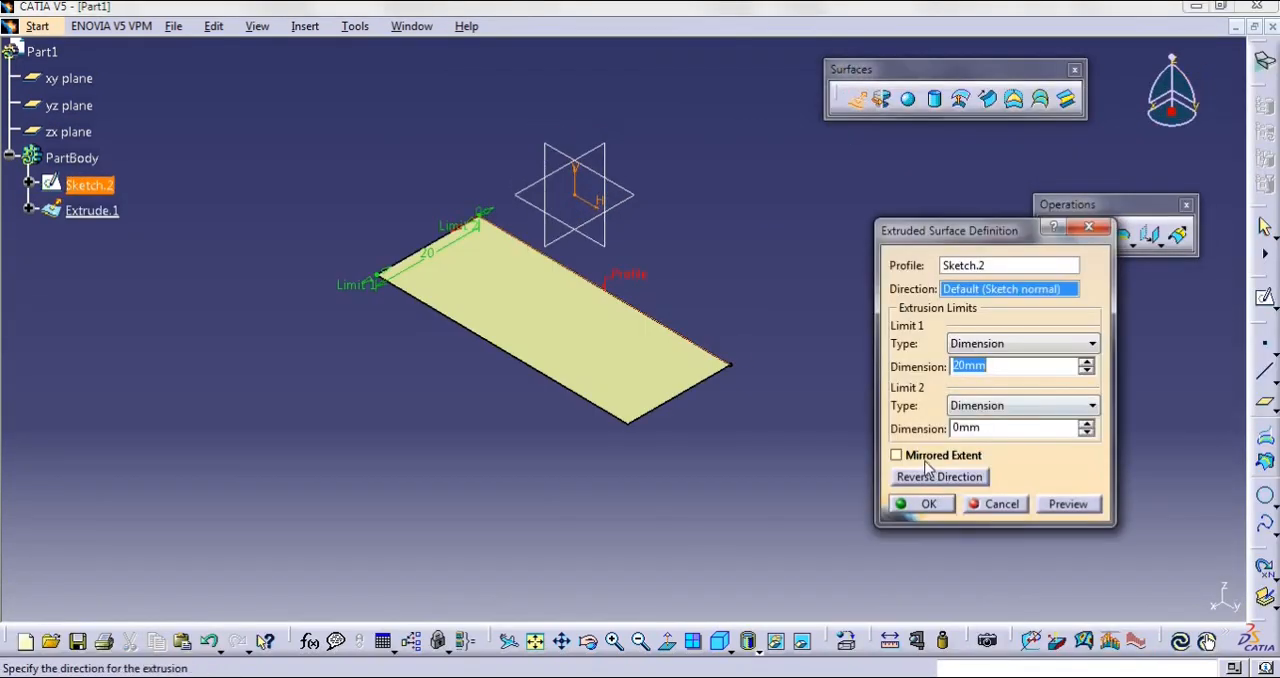
click(921, 456)
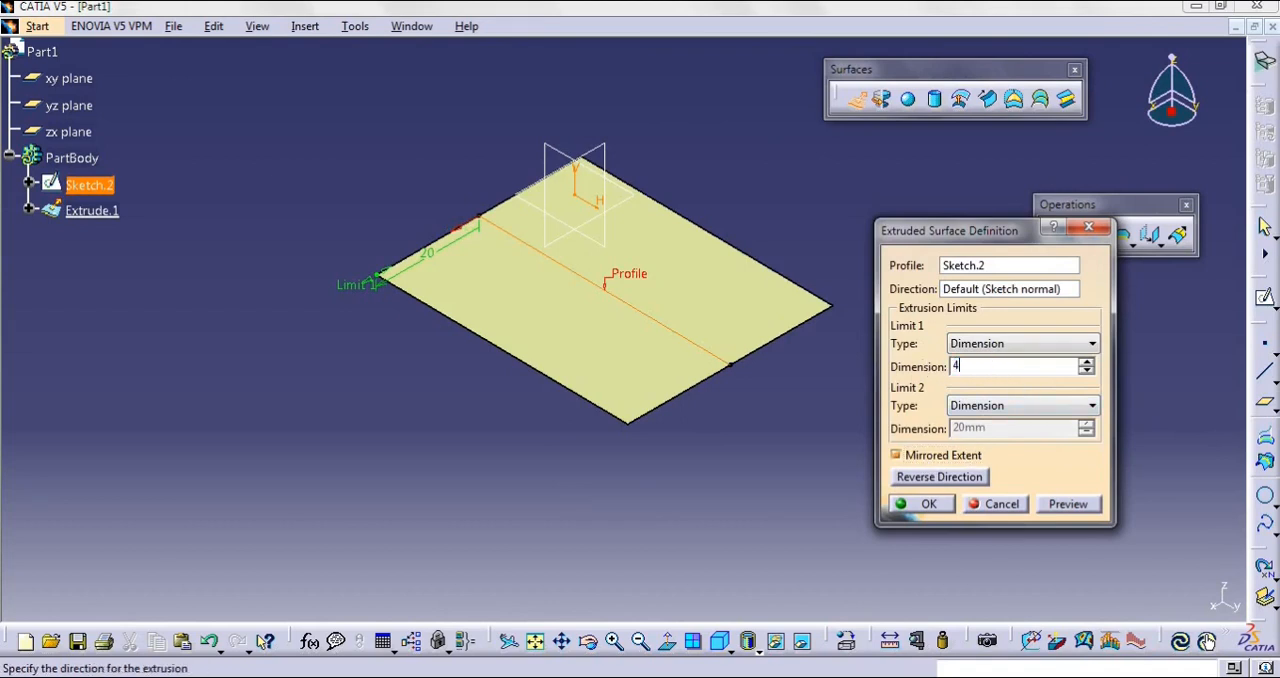
text(40)
click(922, 504)
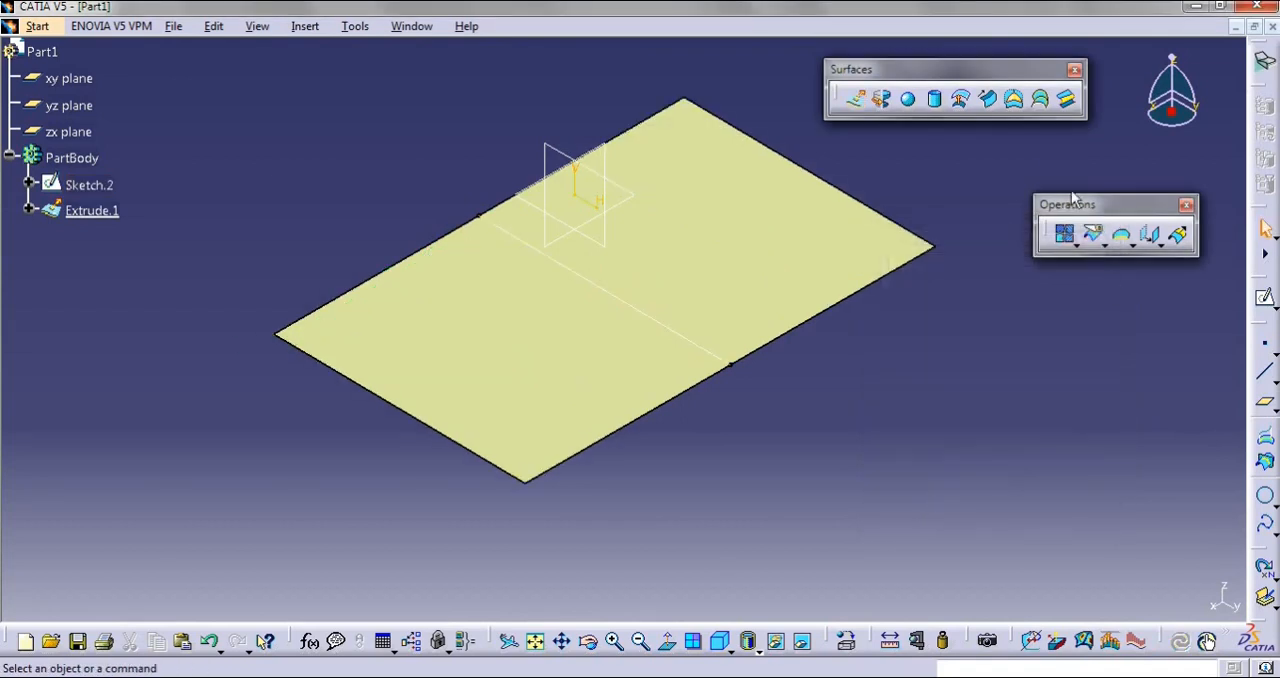
Create a cylinder surface centred on a new point at 0, 0, 0 along the Z component, with a reduced radius and 20 mm lengths
click(934, 98)
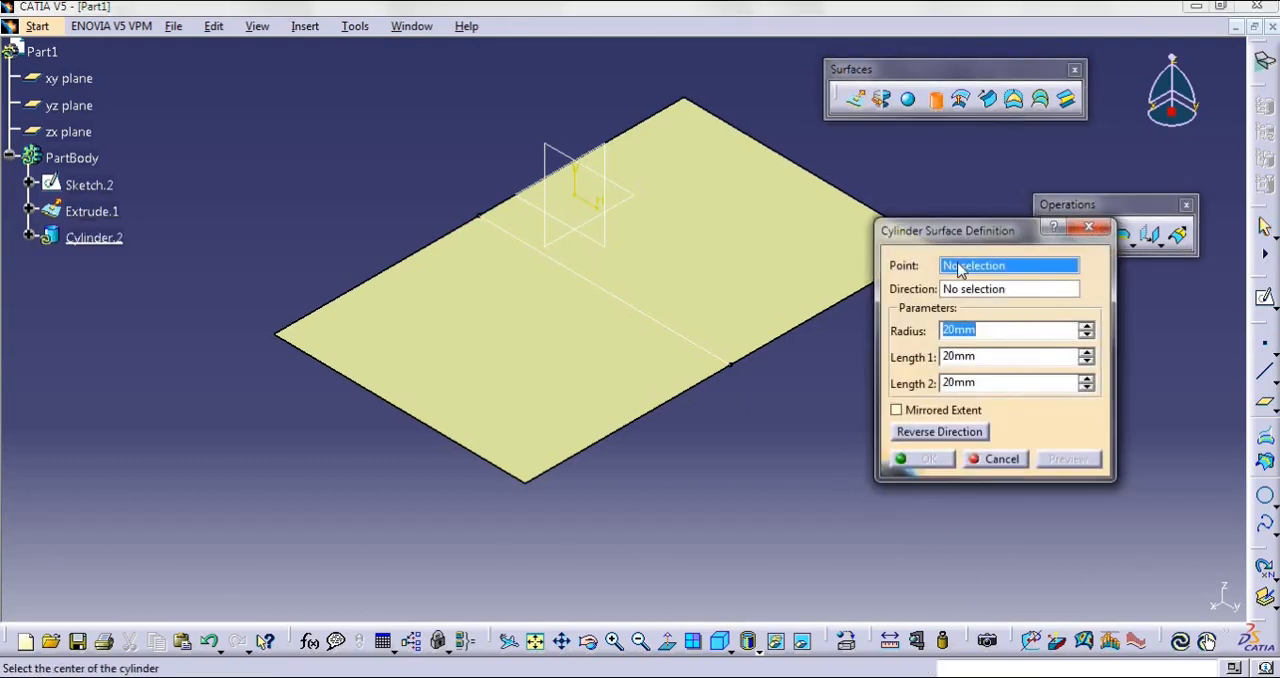
right_click(965, 268)
click(990, 277)
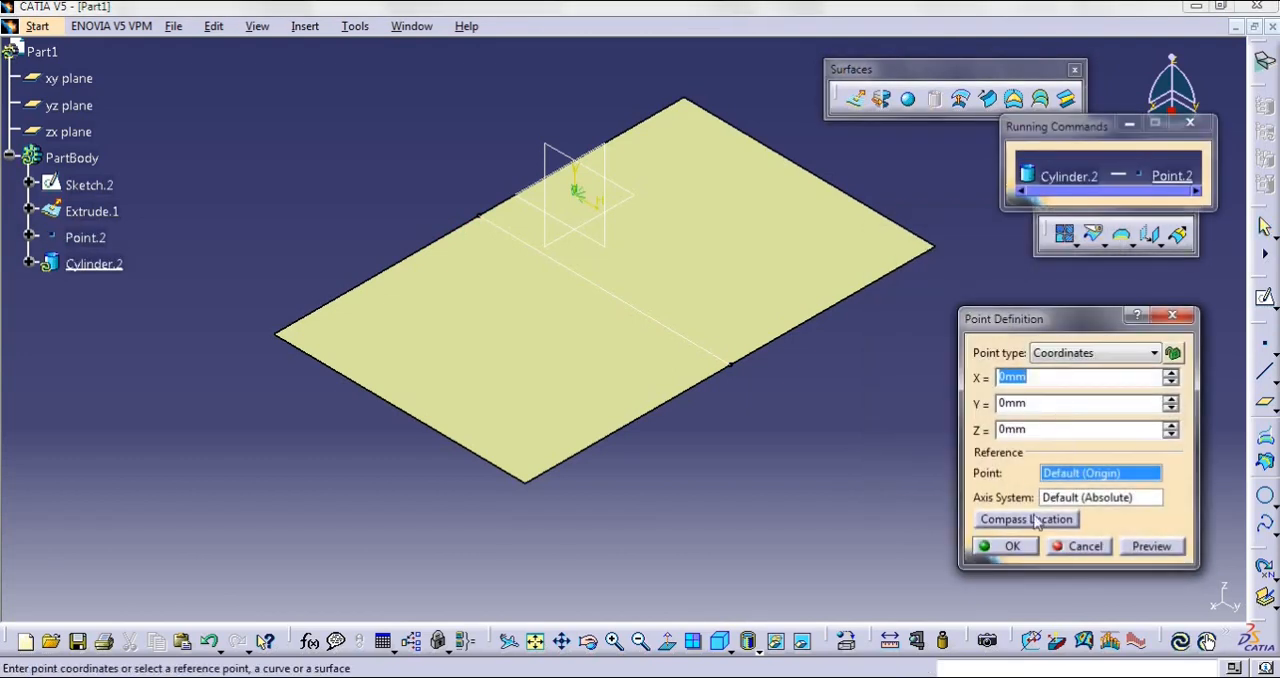
click(1011, 548)
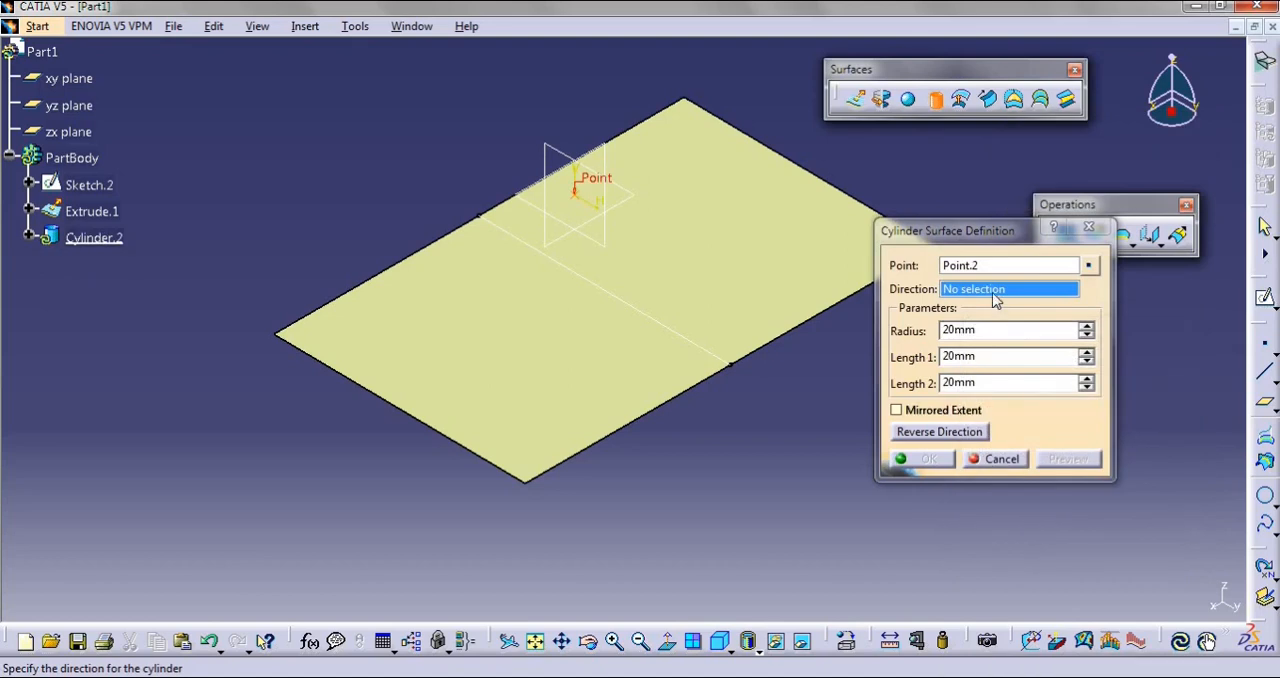
right_click(995, 292)
click(1030, 427)
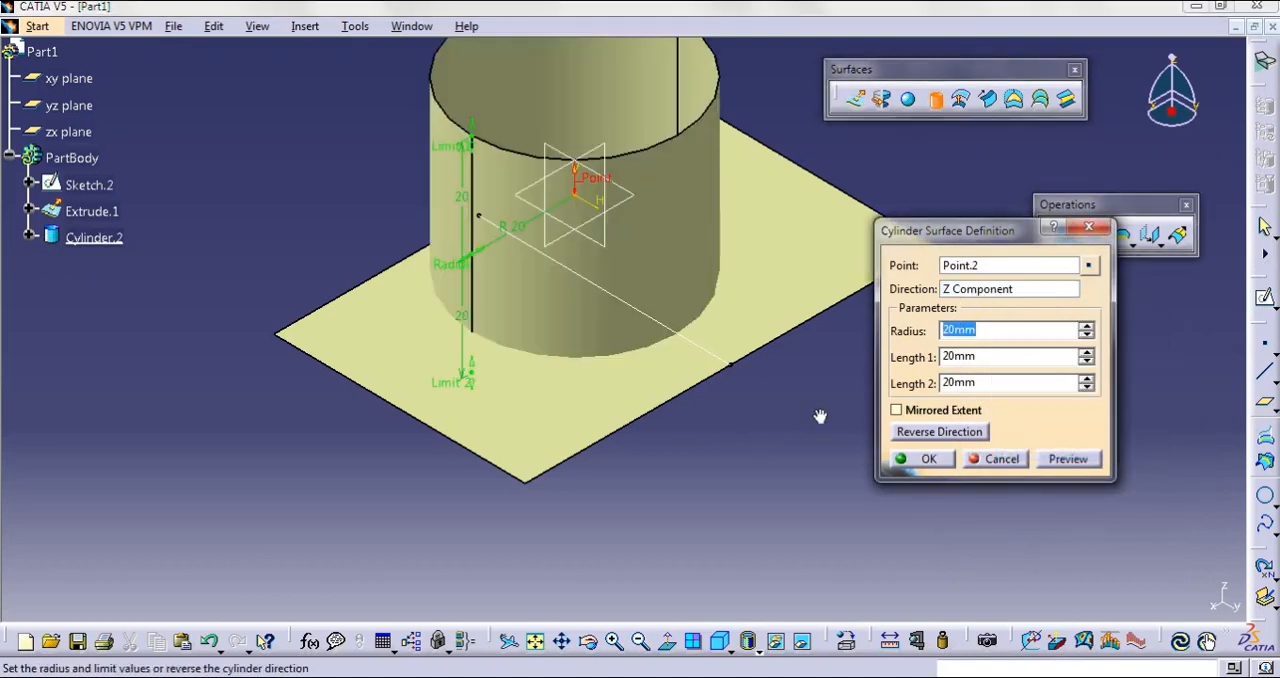
middle_drag(820, 416, 715, 405)
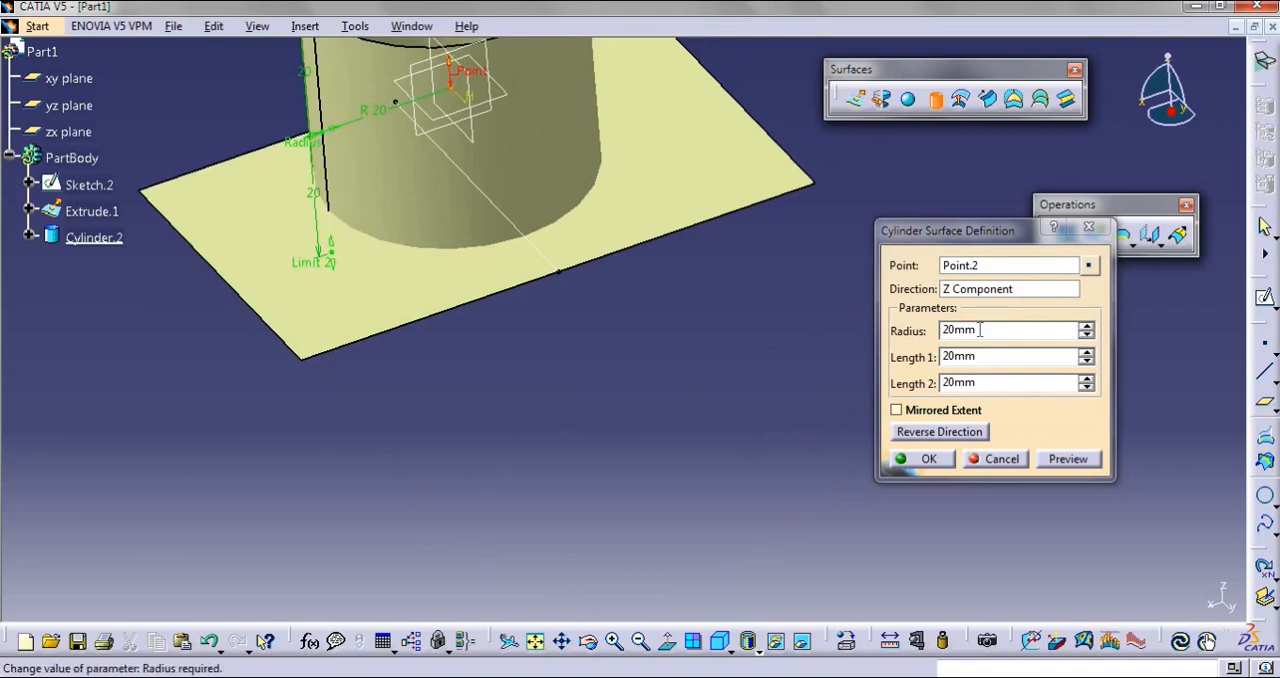
double_click(980, 330)
text(10)
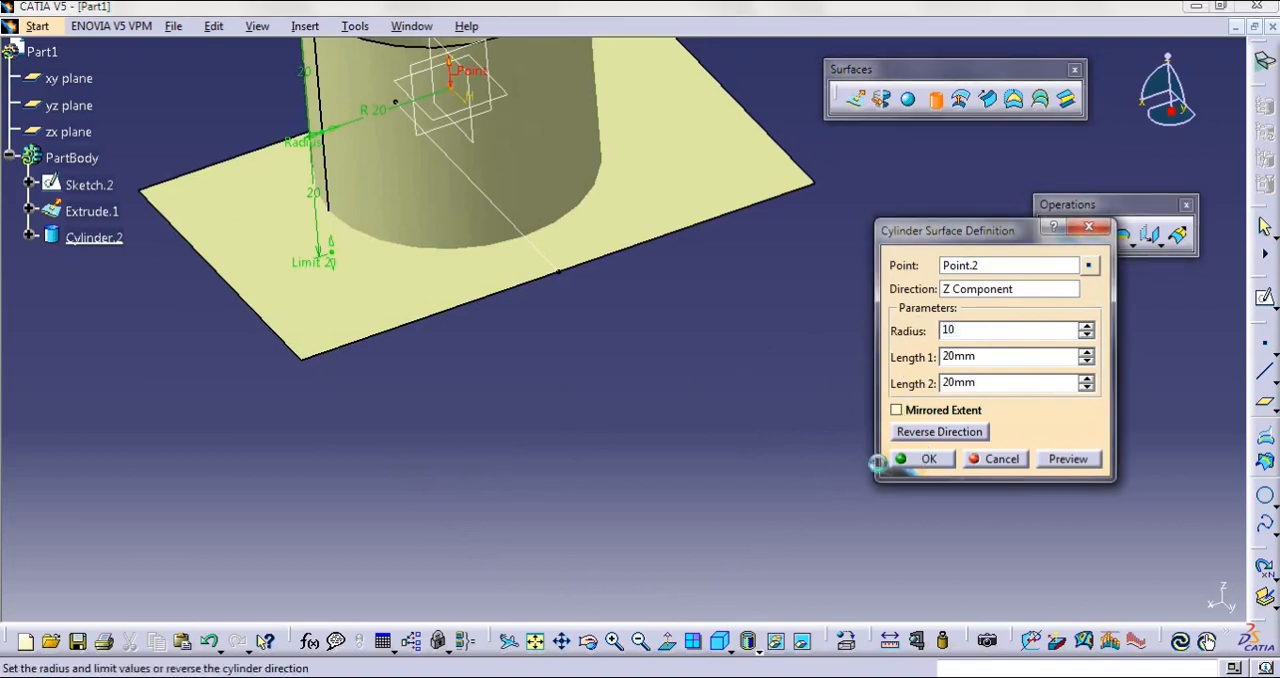
click(878, 460)
middle_drag(657, 520, 783, 487)
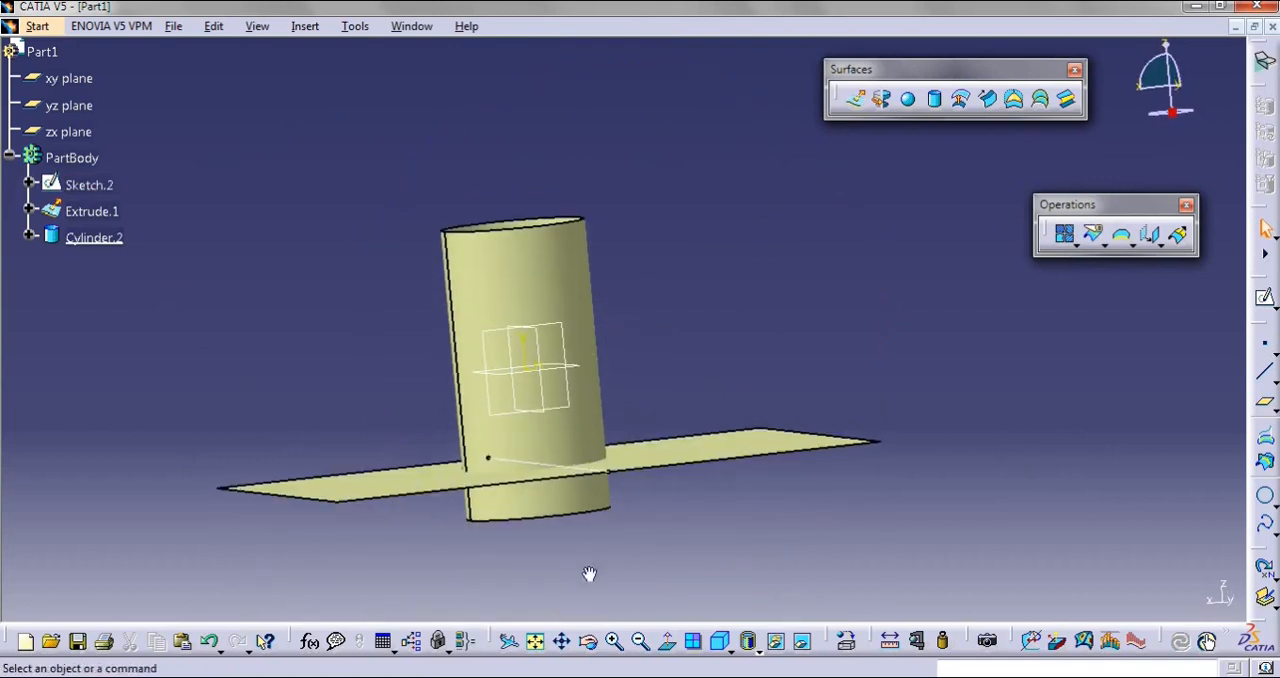
middle_drag(591, 574, 818, 332)
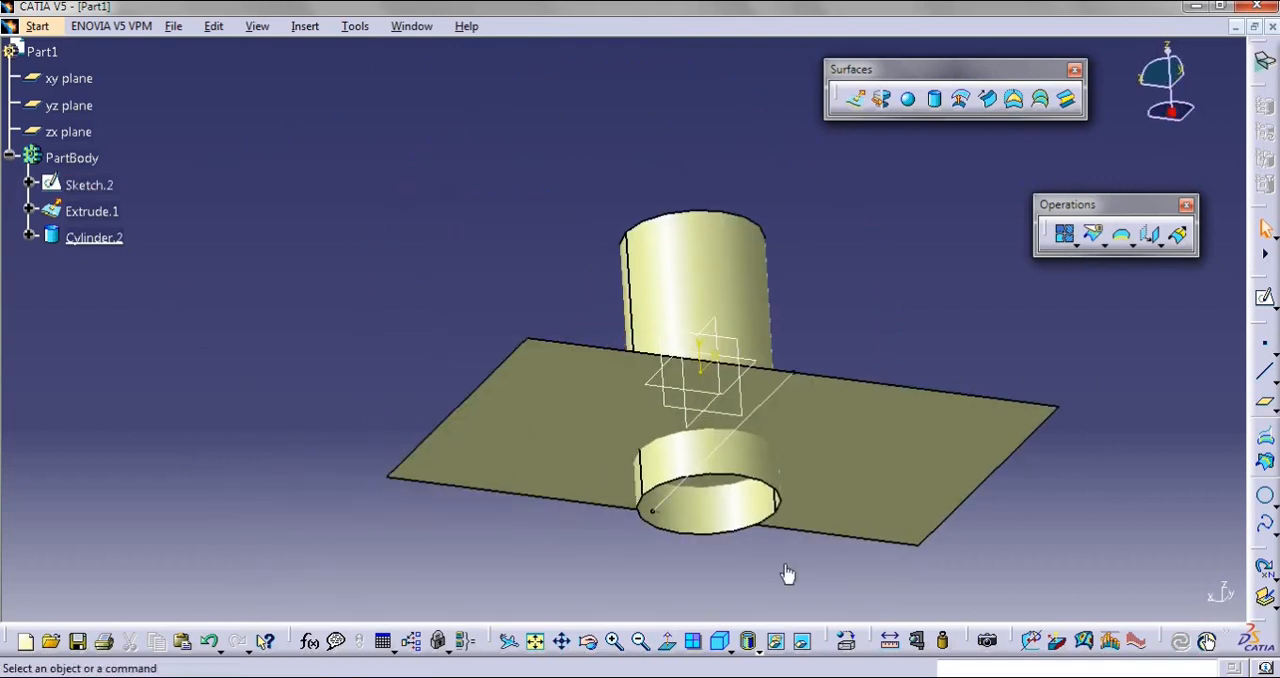
middle_drag(789, 578, 775, 340)
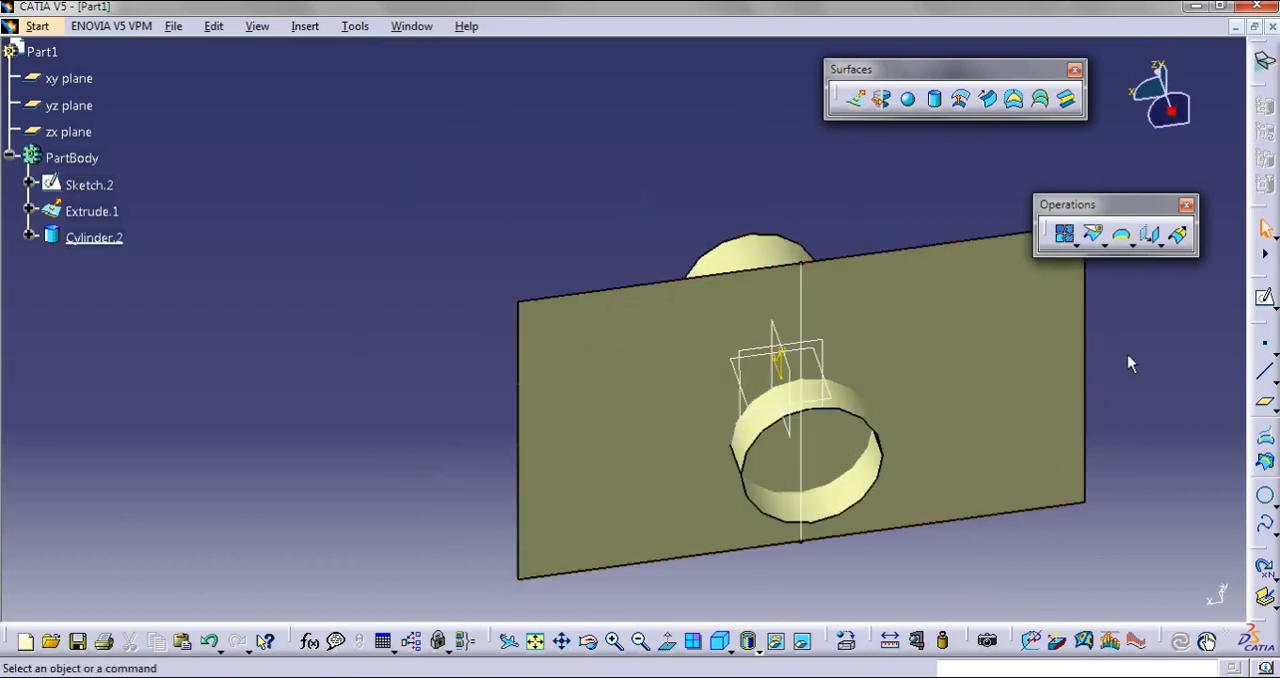
middle_drag(1127, 354, 1041, 322)
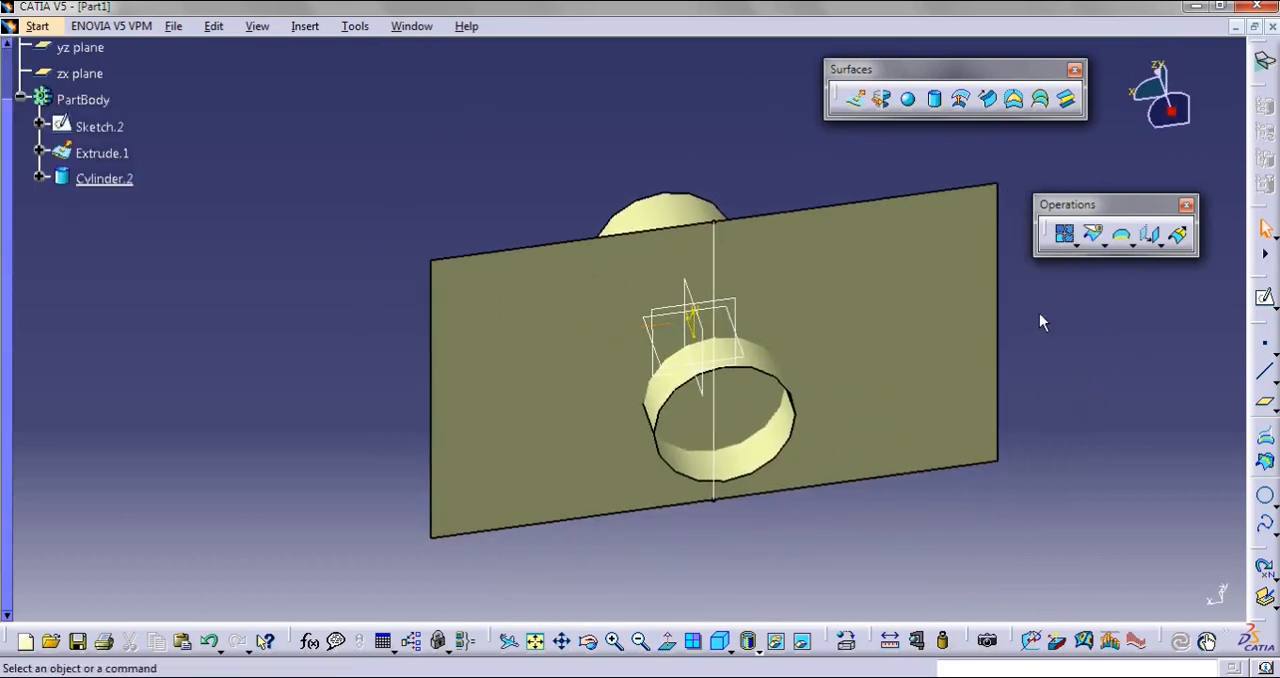
click(1105, 249)
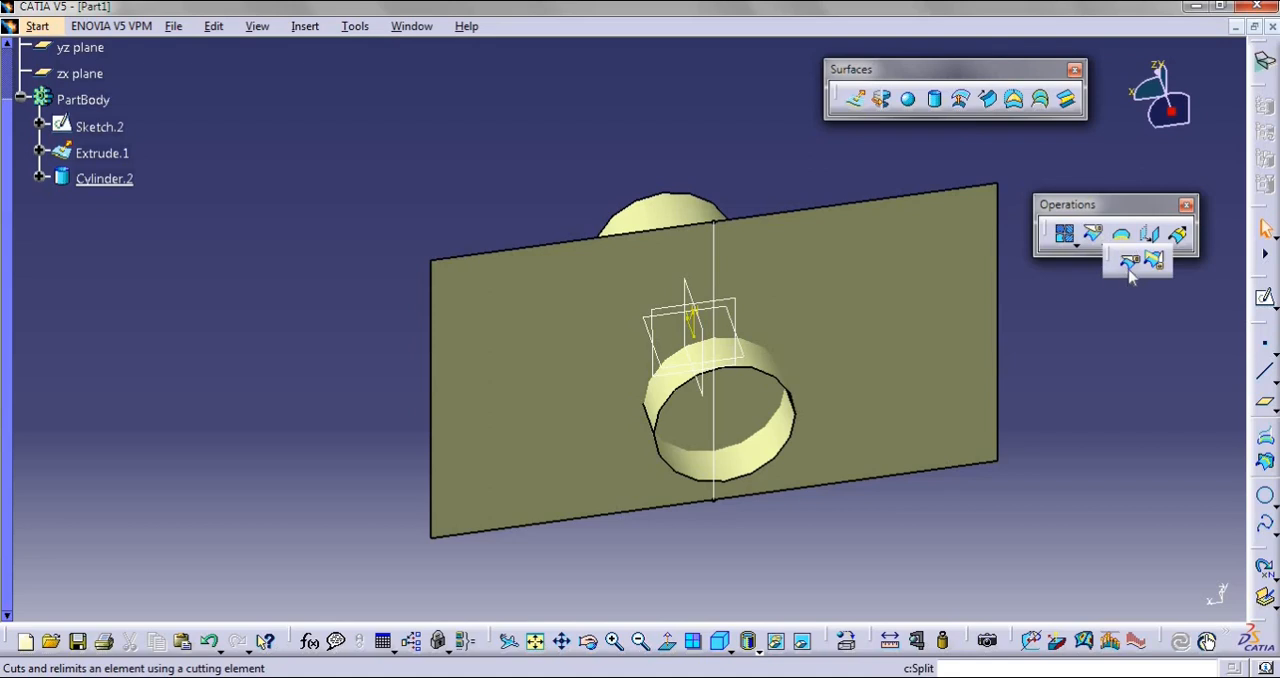
click(1129, 264)
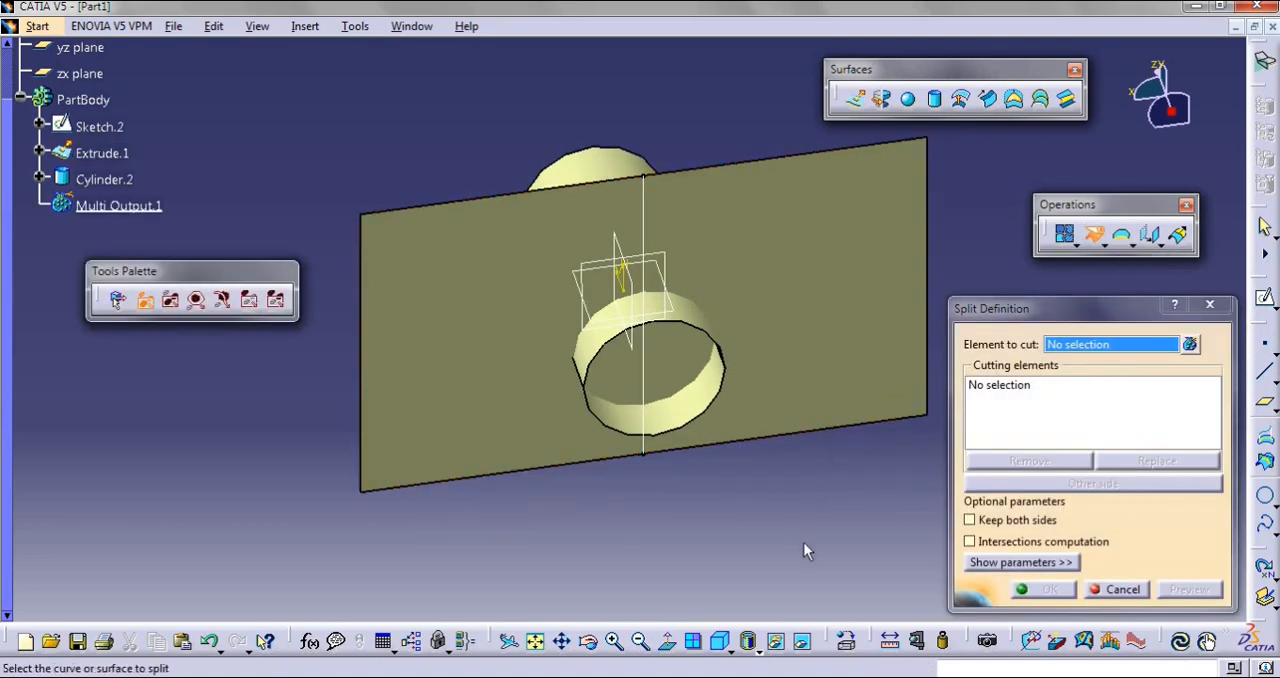
middle_drag(697, 117, 674, 98)
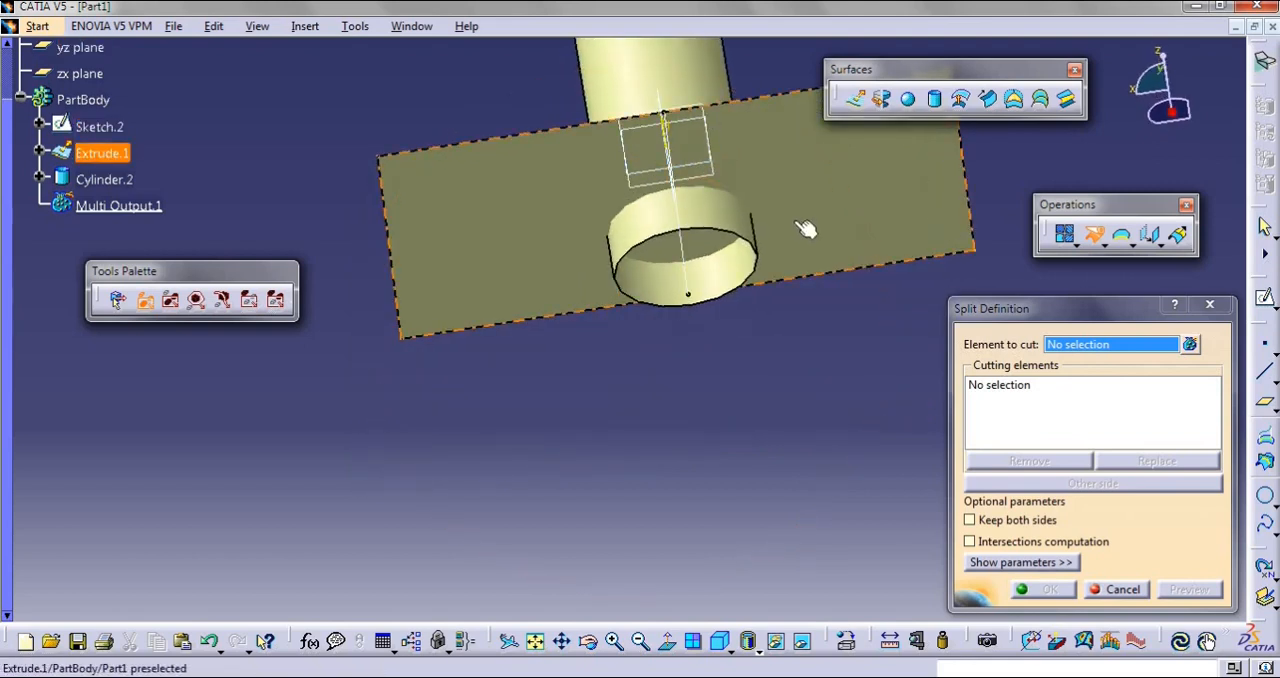
key(Escape)
key(Escape)
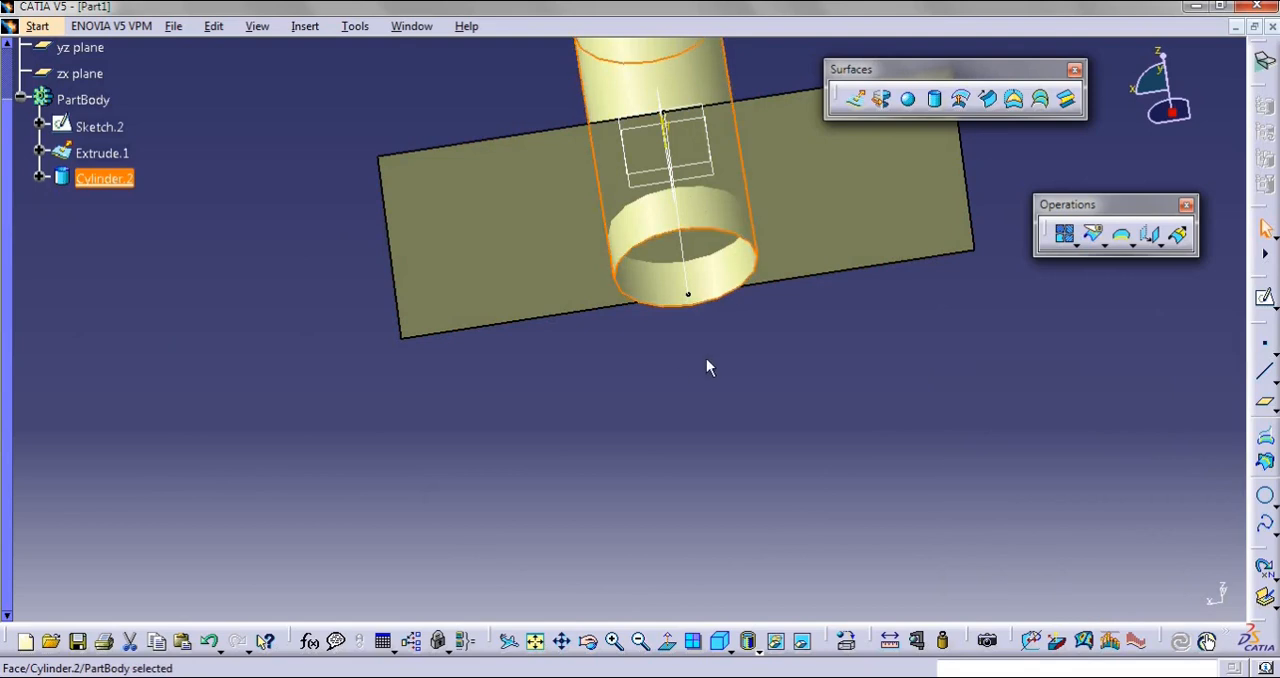
Split Cylinder.2 with Extrude.1 as the cutting element, trying the other side before keeping the longer portion above the plane
middle_drag(690, 455, 611, 543)
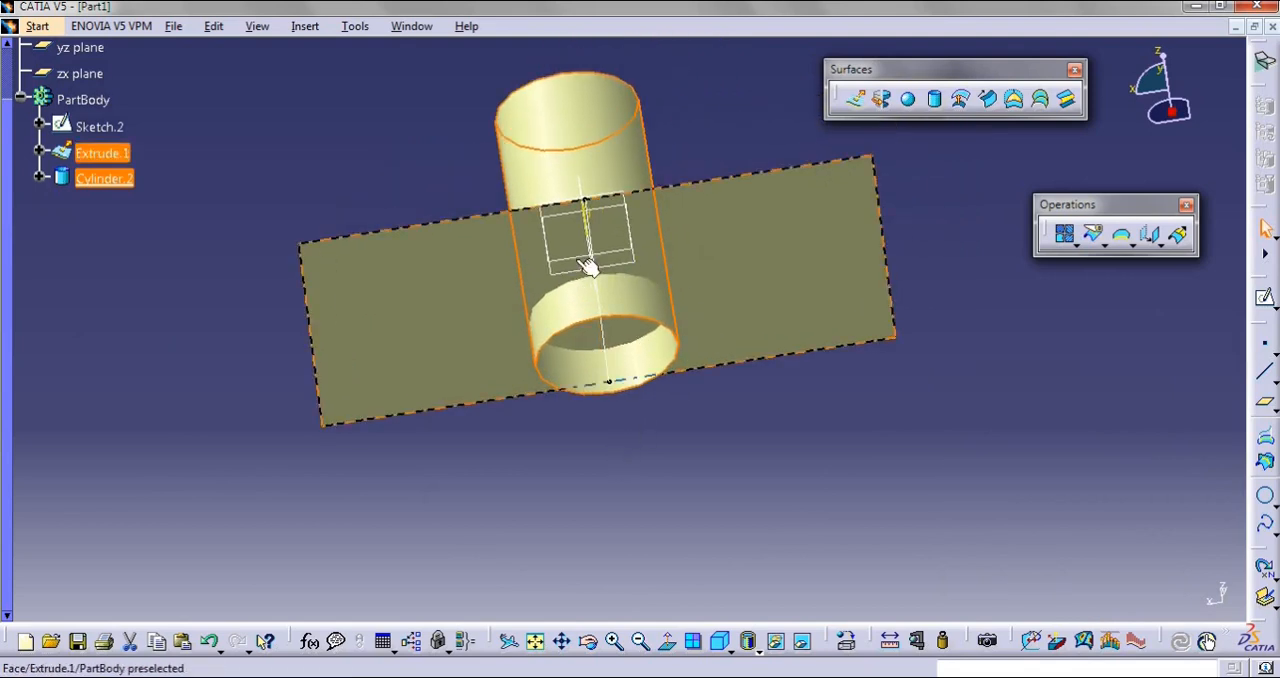
click(670, 457)
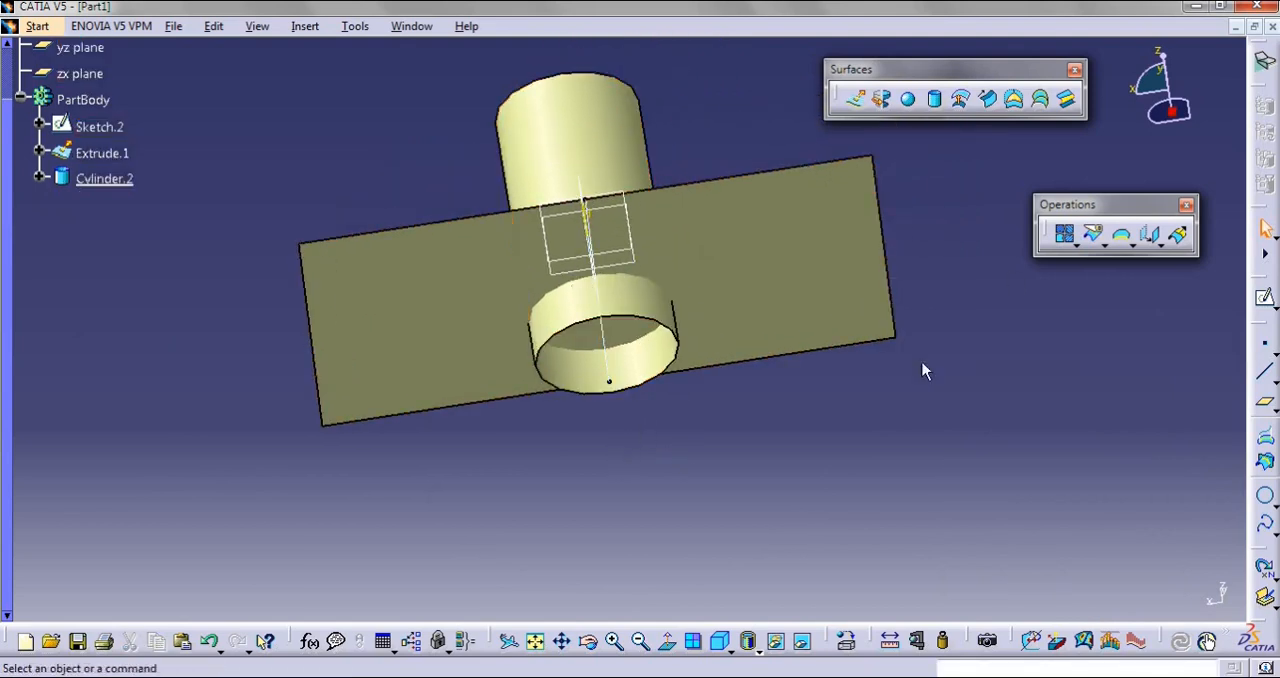
click(1093, 240)
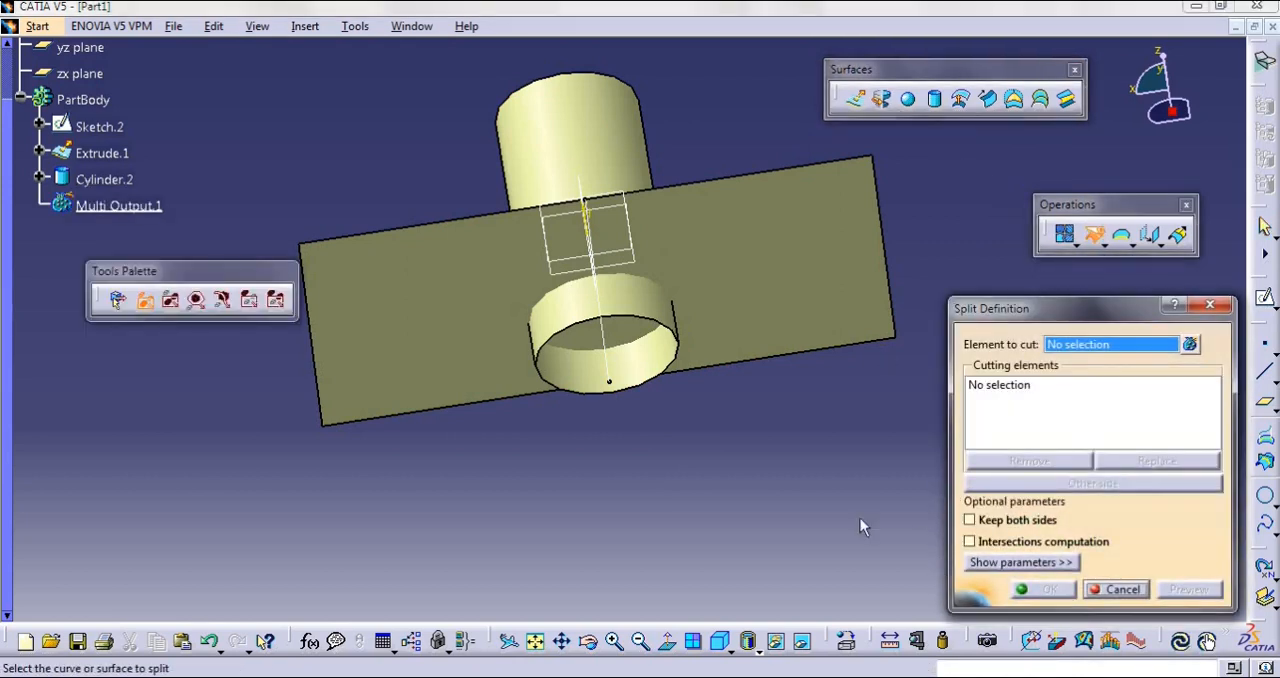
click(598, 139)
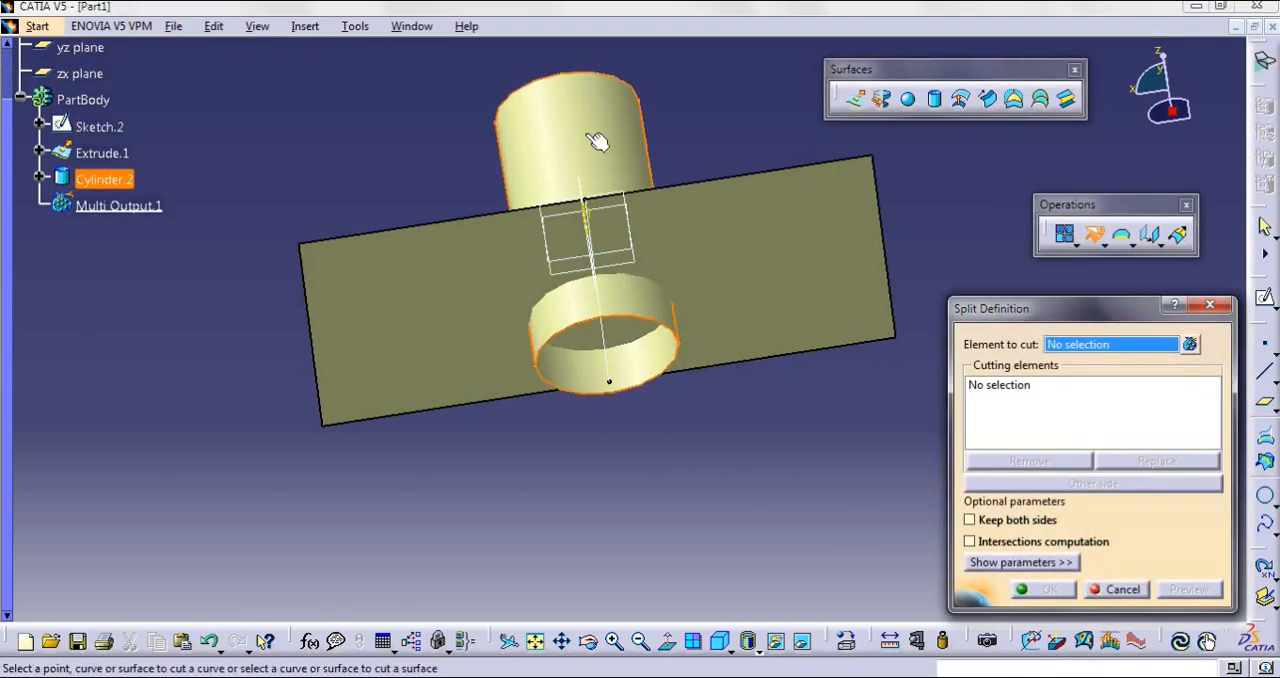
click(810, 276)
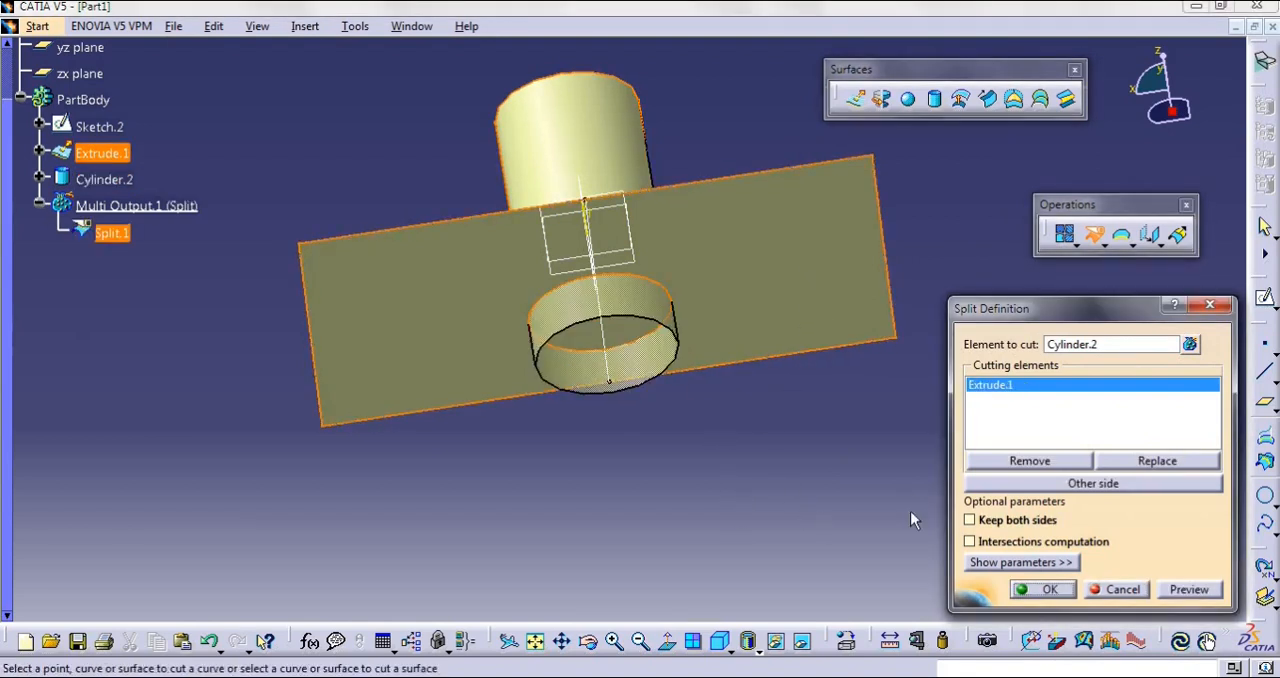
drag(1117, 305, 1107, 290)
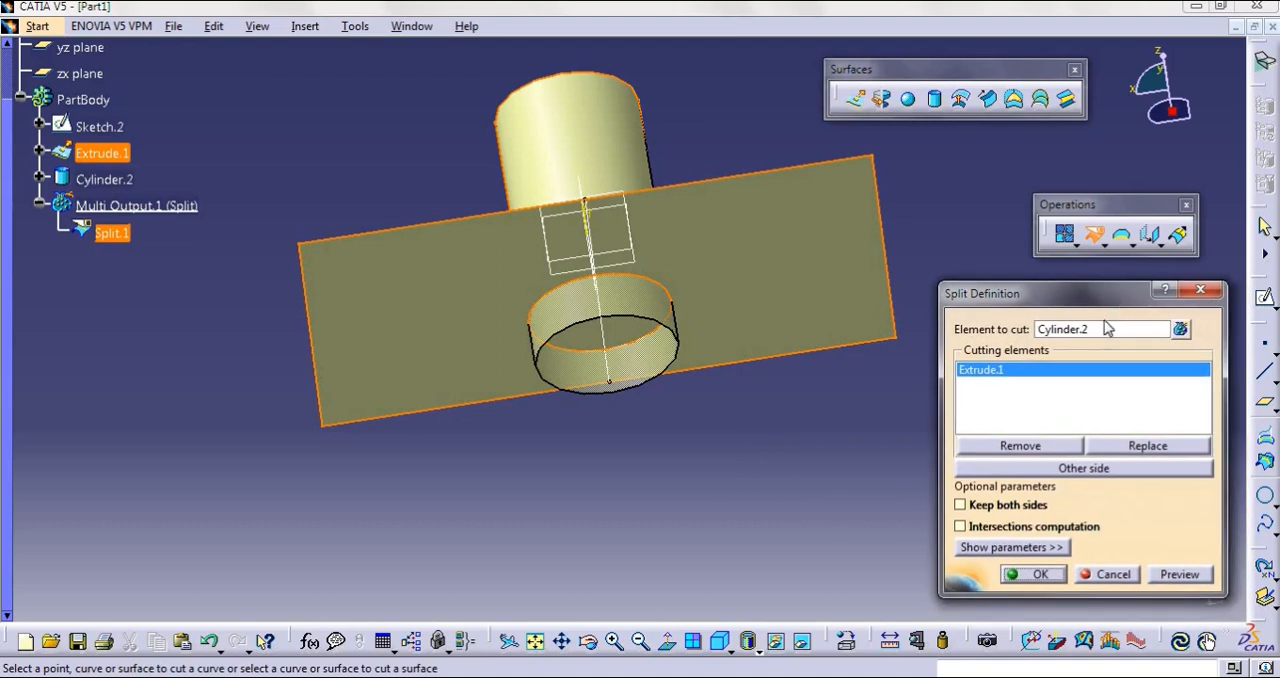
click(1075, 475)
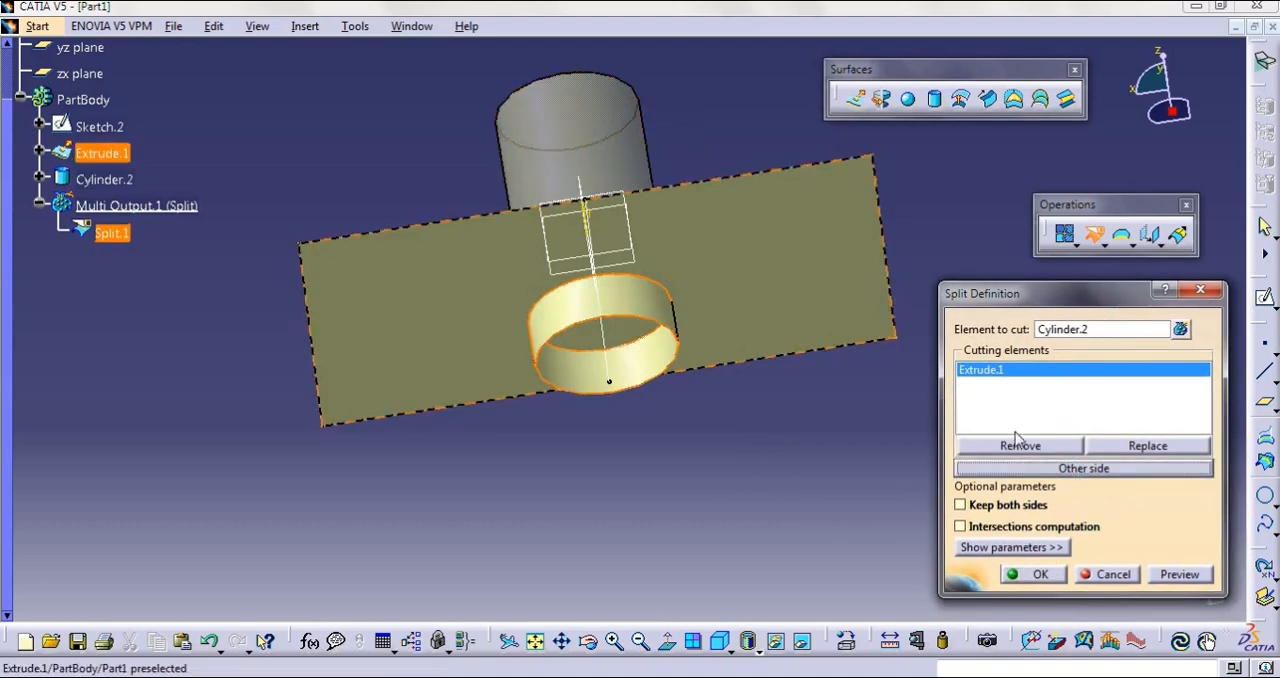
click(1062, 469)
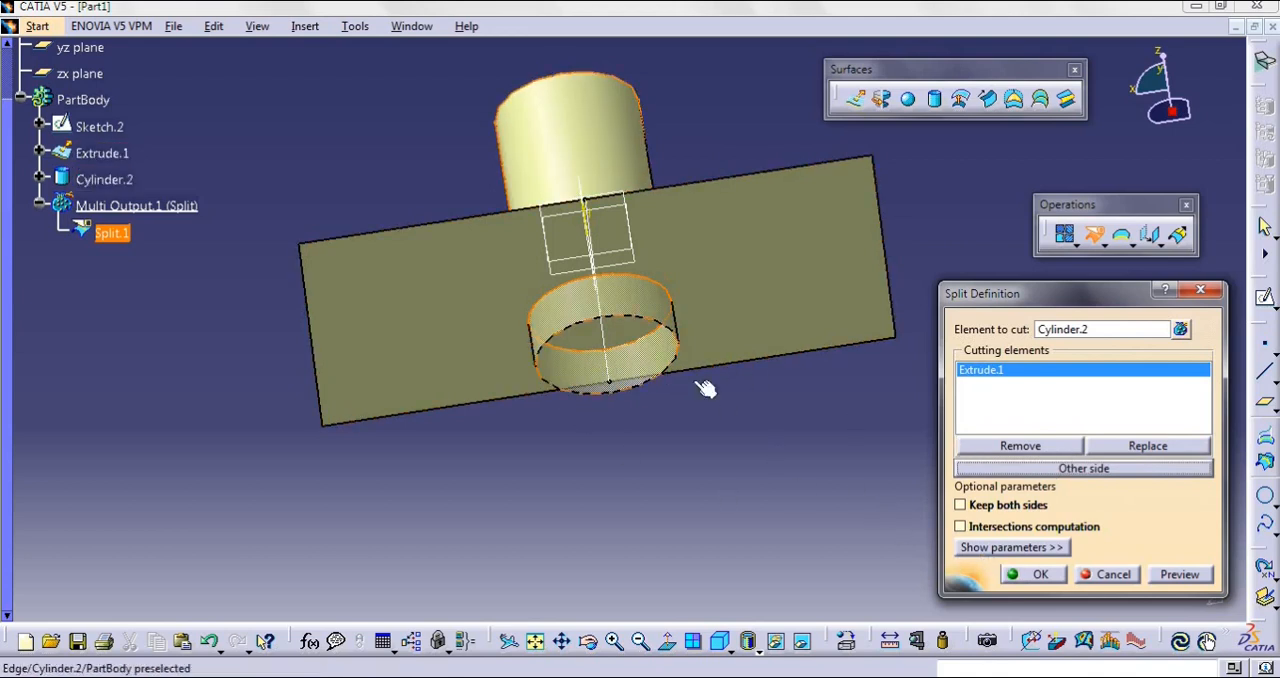
click(1033, 574)
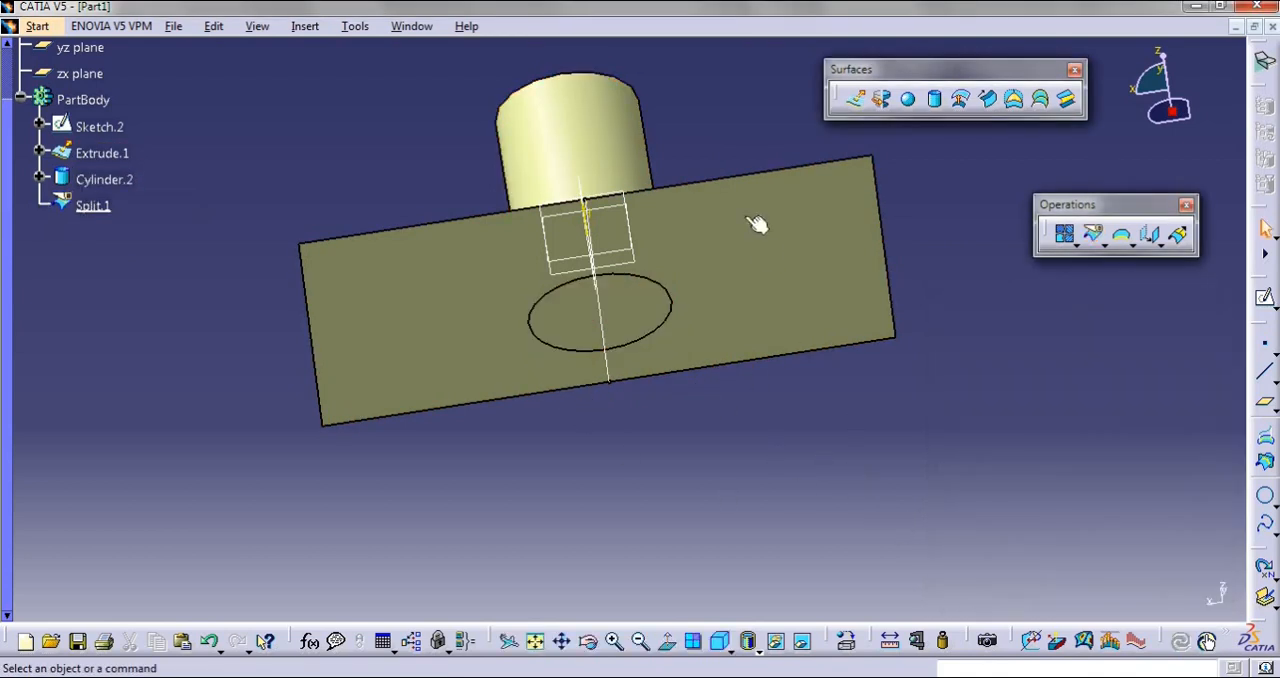
Undo the split of Cylinder.2, and set Cylinder.2 and Extrude.1 as the trimmed elements of a Trim in Standard mode
mouse_move(694, 160)
middle_down()
mouse_move(603, 63)
mouse_move(594, 177)
mouse_move(681, 278)
mouse_move(674, 366)
mouse_move(619, 215)
mouse_move(666, 334)
mouse_move(646, 426)
mouse_move(669, 323)
middle_up()
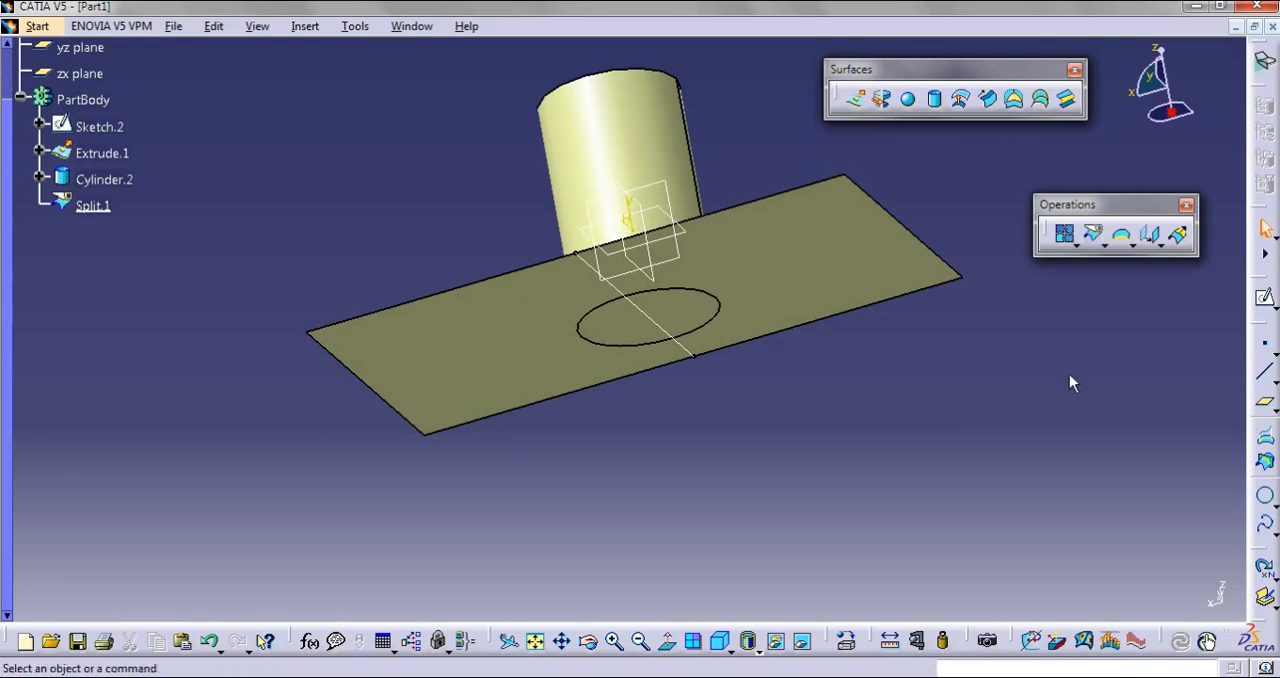
key(ctrl+z)
click(1104, 246)
click(1150, 262)
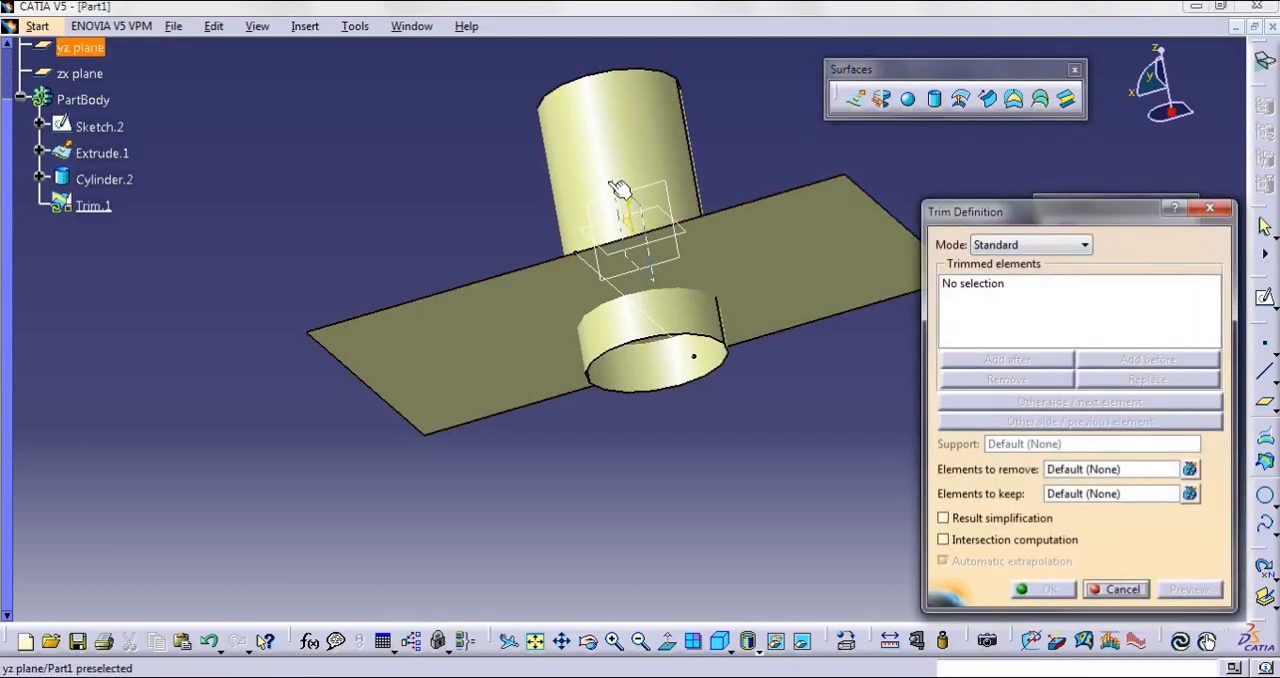
click(720, 297)
click(806, 291)
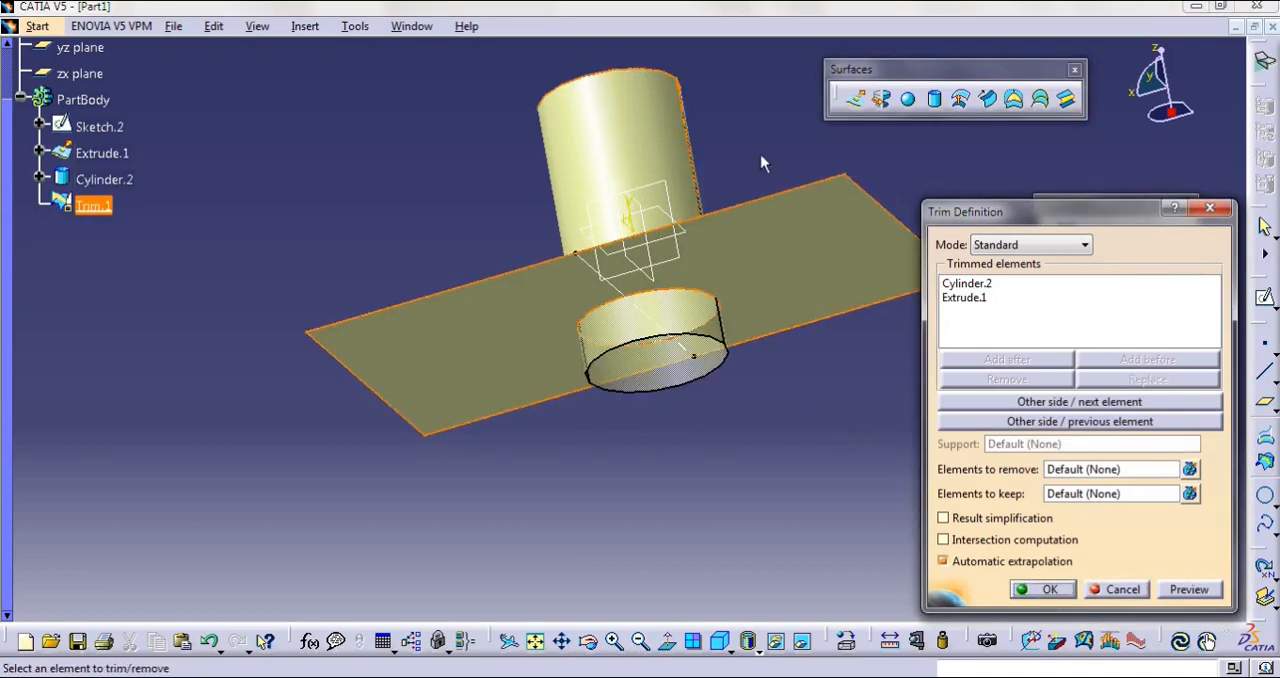
Try keeping the cylinder's short lower portion in the trim, and inspect the preview from several angles
middle_drag(713, 150, 608, 119)
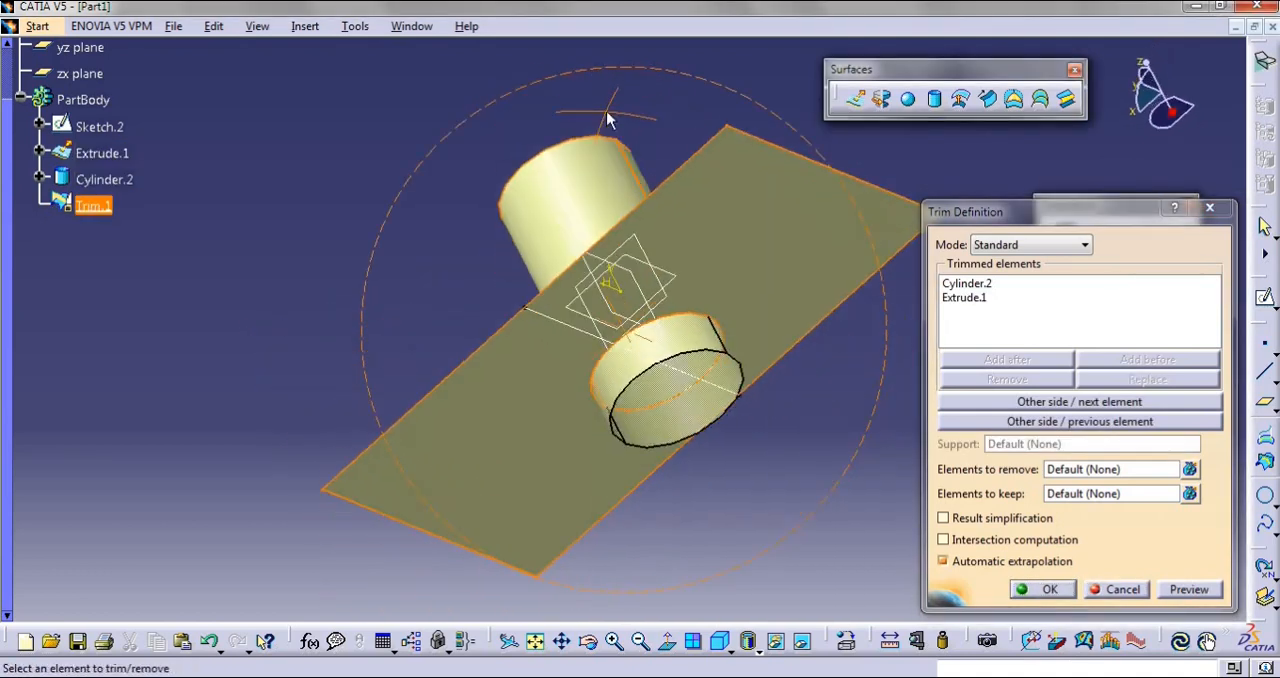
click(1040, 405)
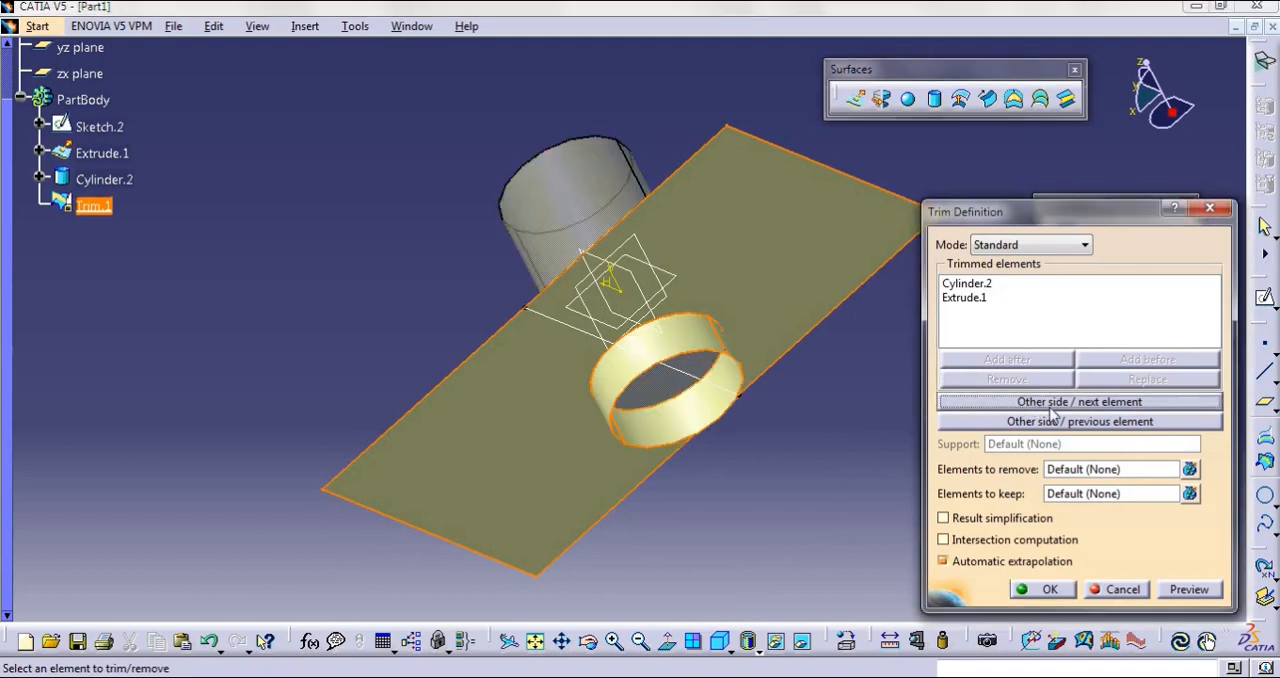
click(1188, 592)
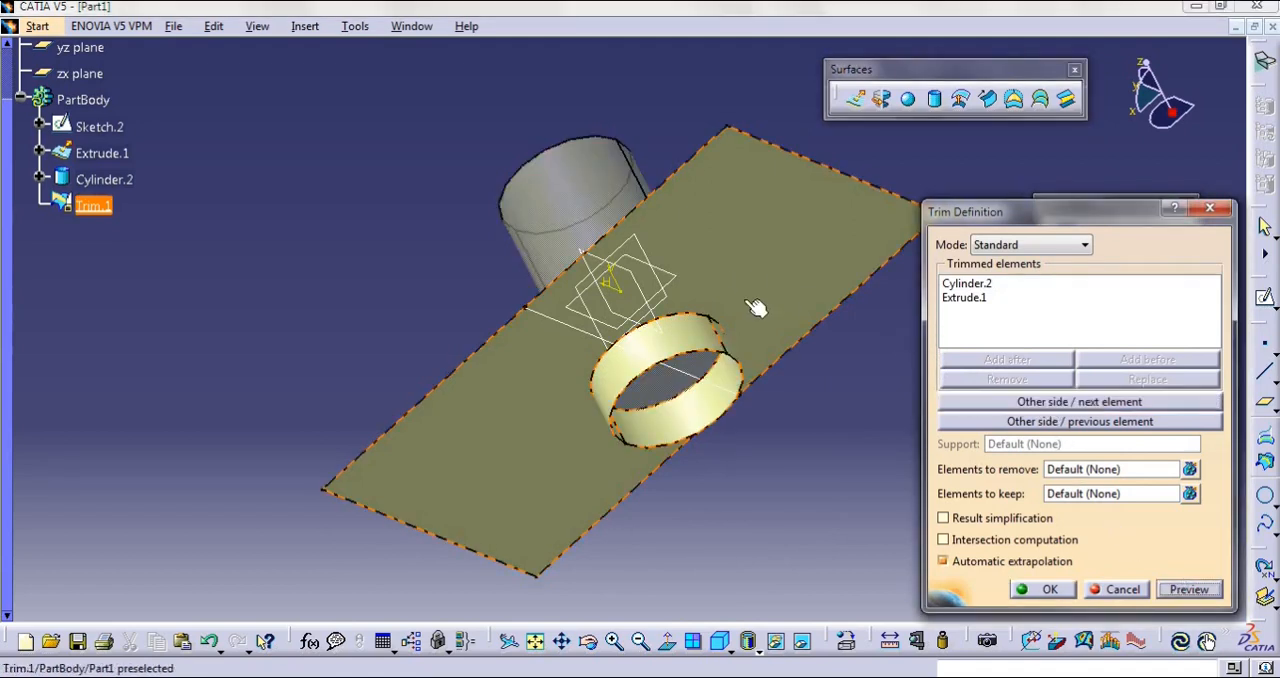
middle_drag(583, 136, 637, 216)
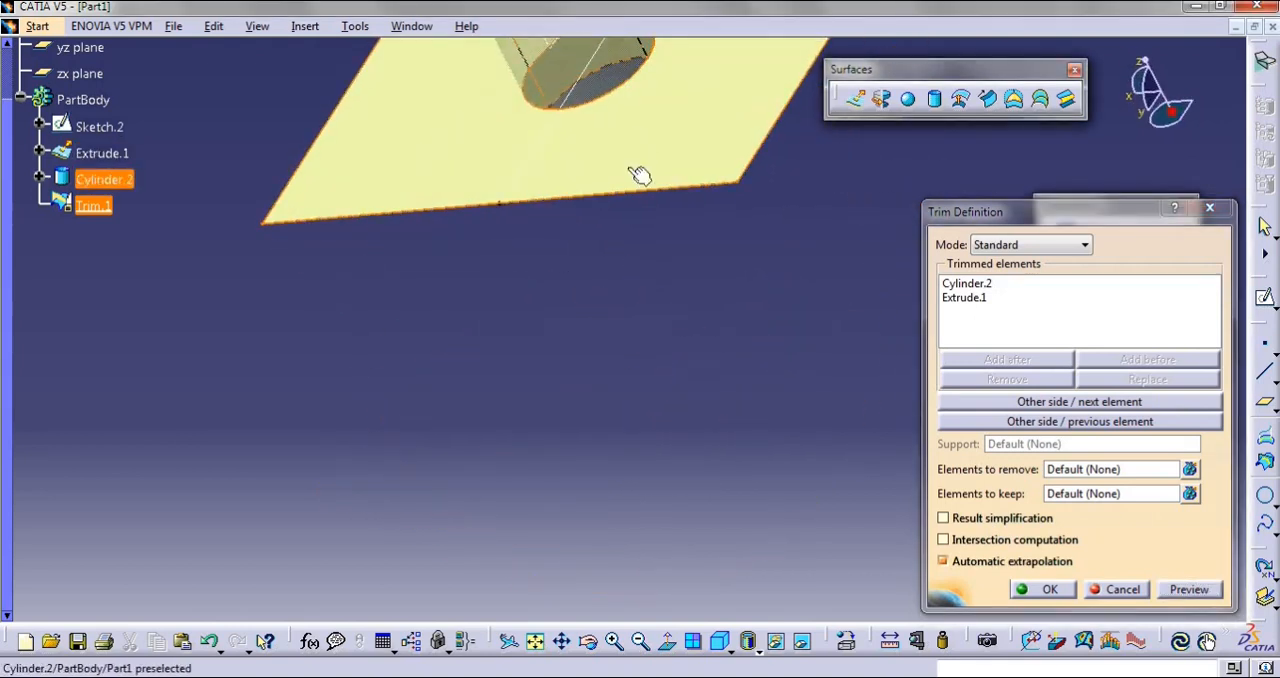
middle_drag(630, 281, 491, 414)
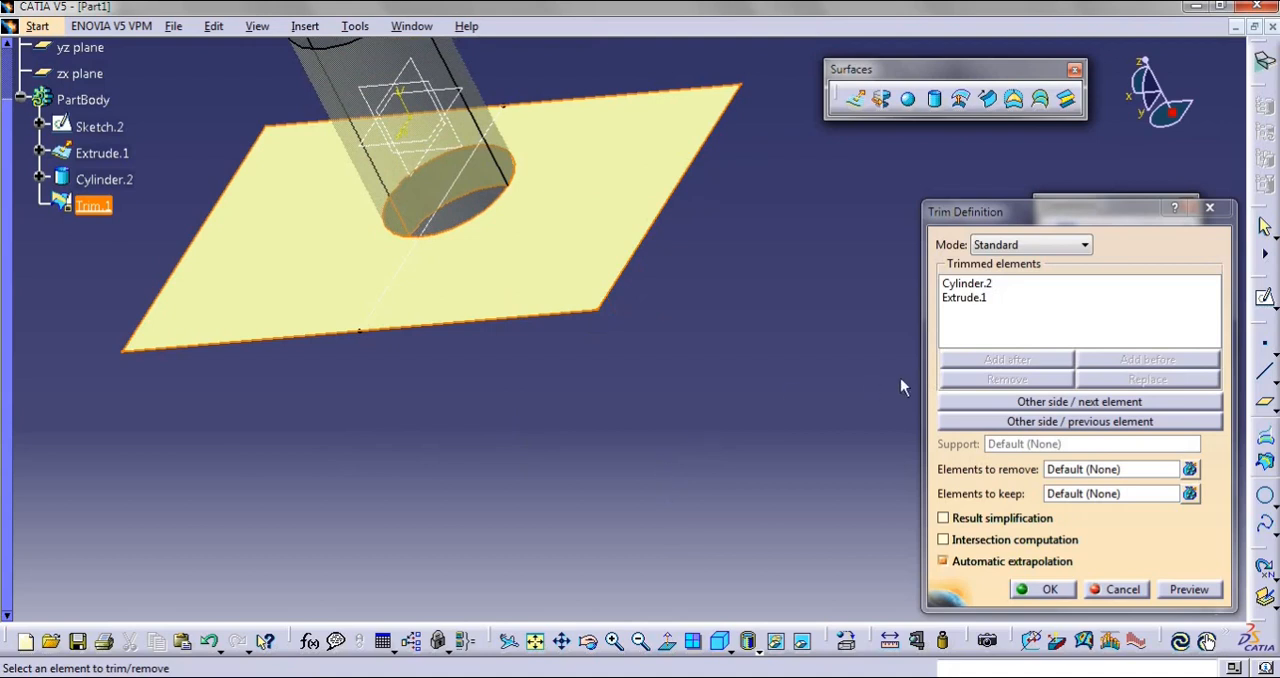
middle_drag(597, 423, 557, 378)
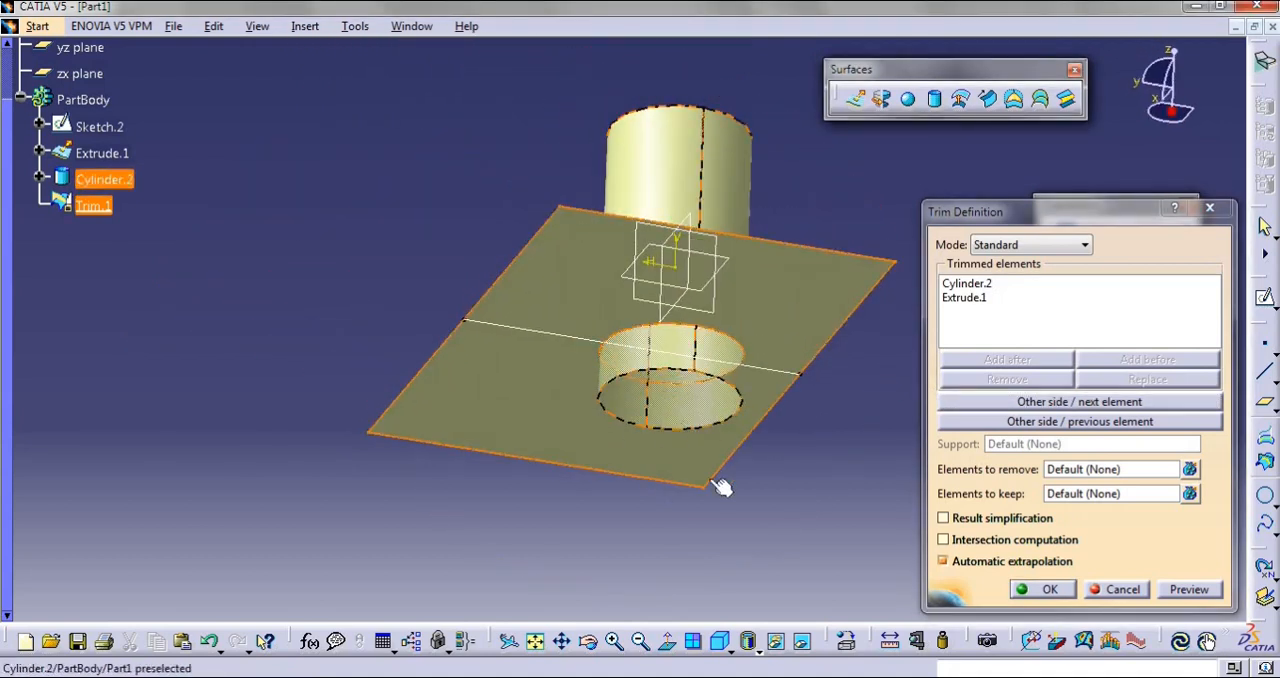
middle_drag(763, 452, 860, 470)
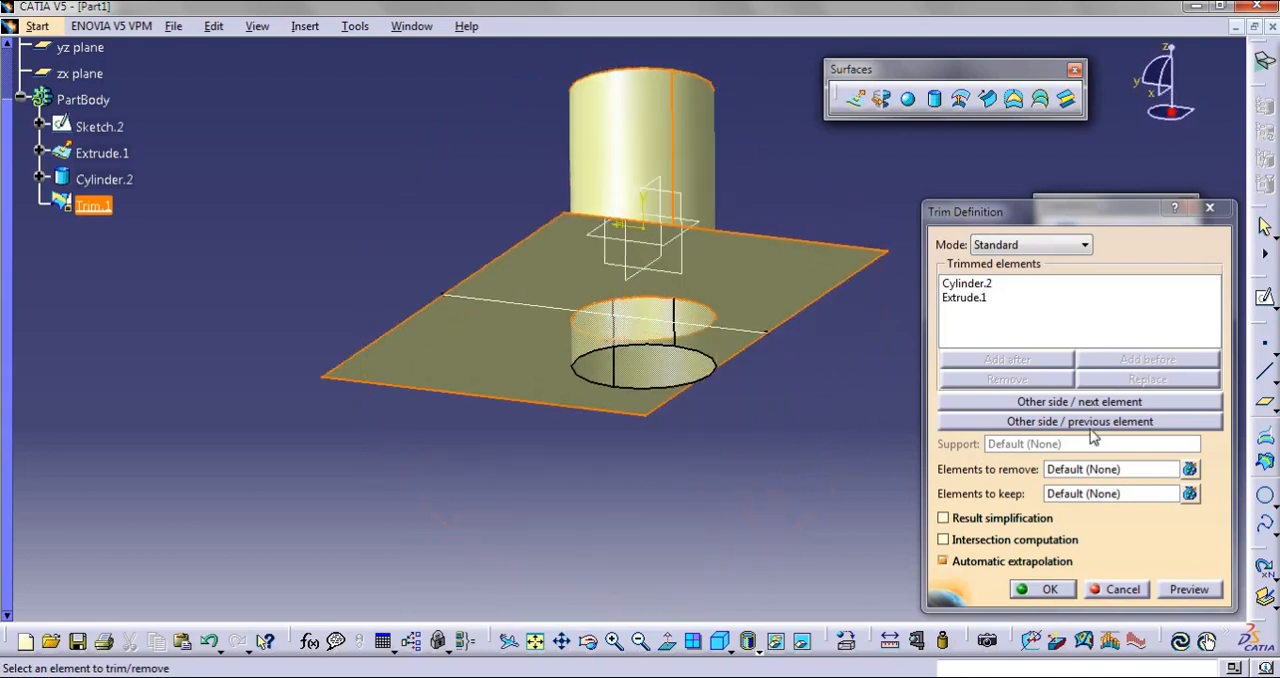
Try keeping only the disc of Extrude.1 inside the cylinder, and revert to the portion outside the cylinder
click(1100, 422)
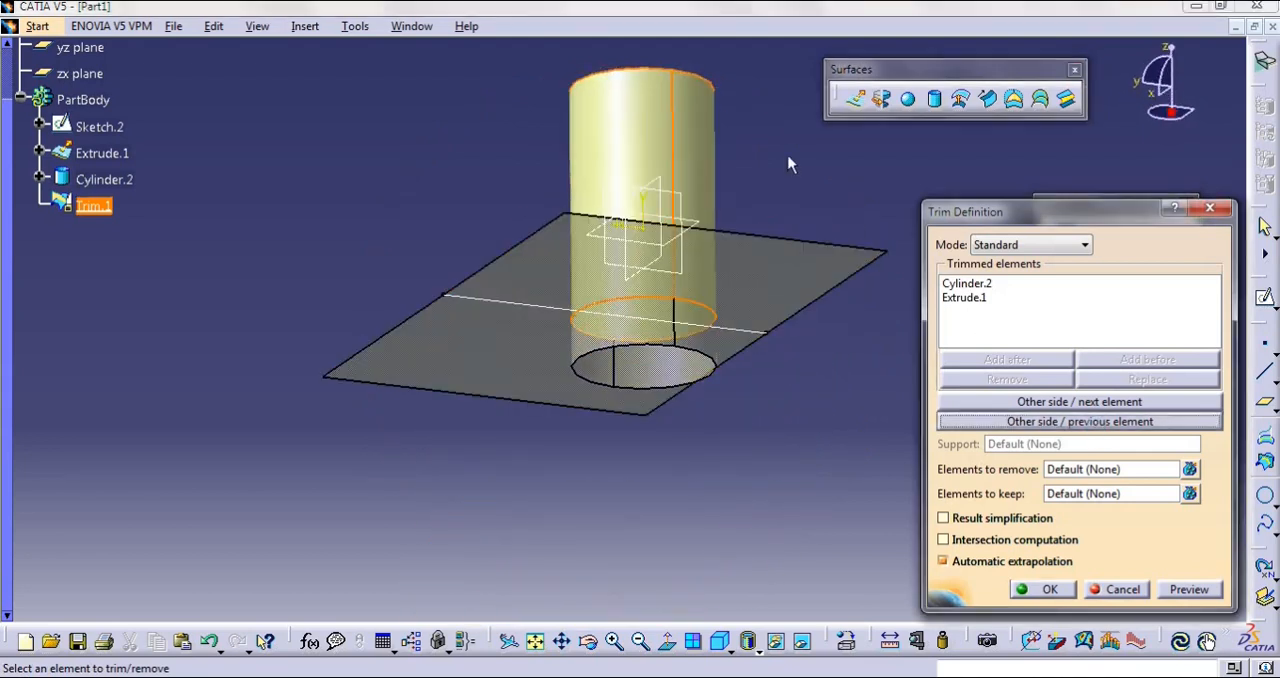
middle_drag(788, 165, 657, 220)
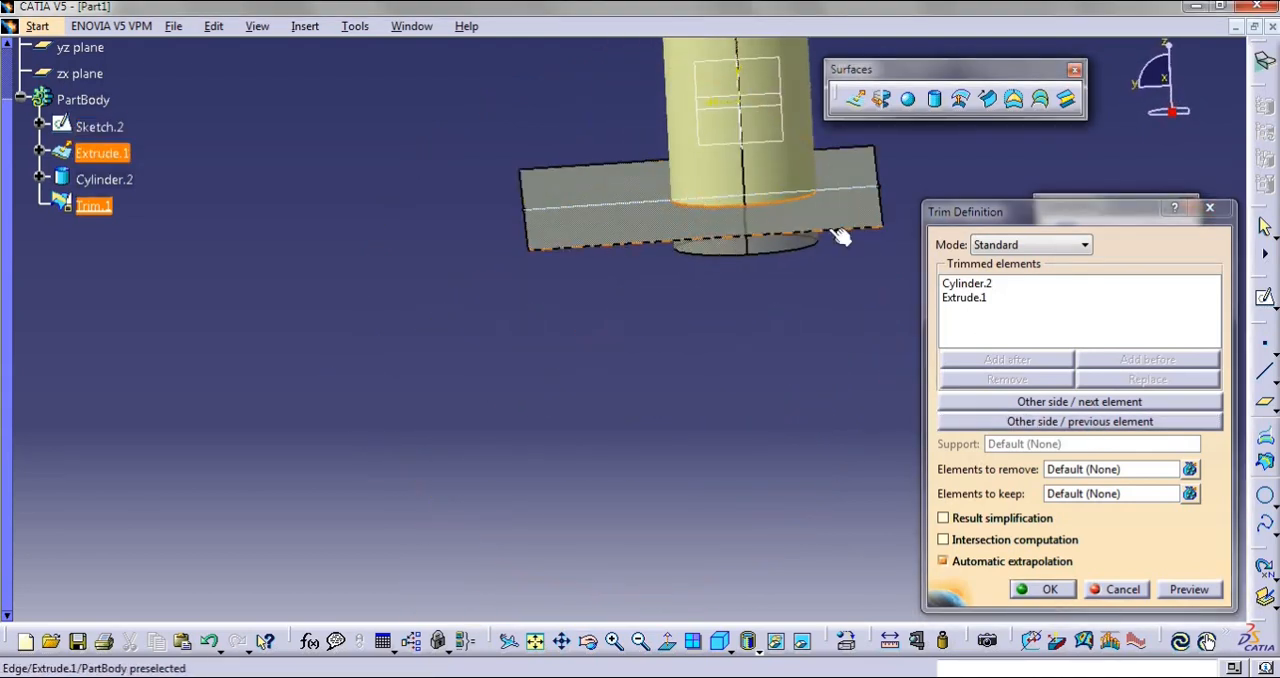
middle_drag(840, 235, 591, 239)
middle_drag(799, 496, 660, 500)
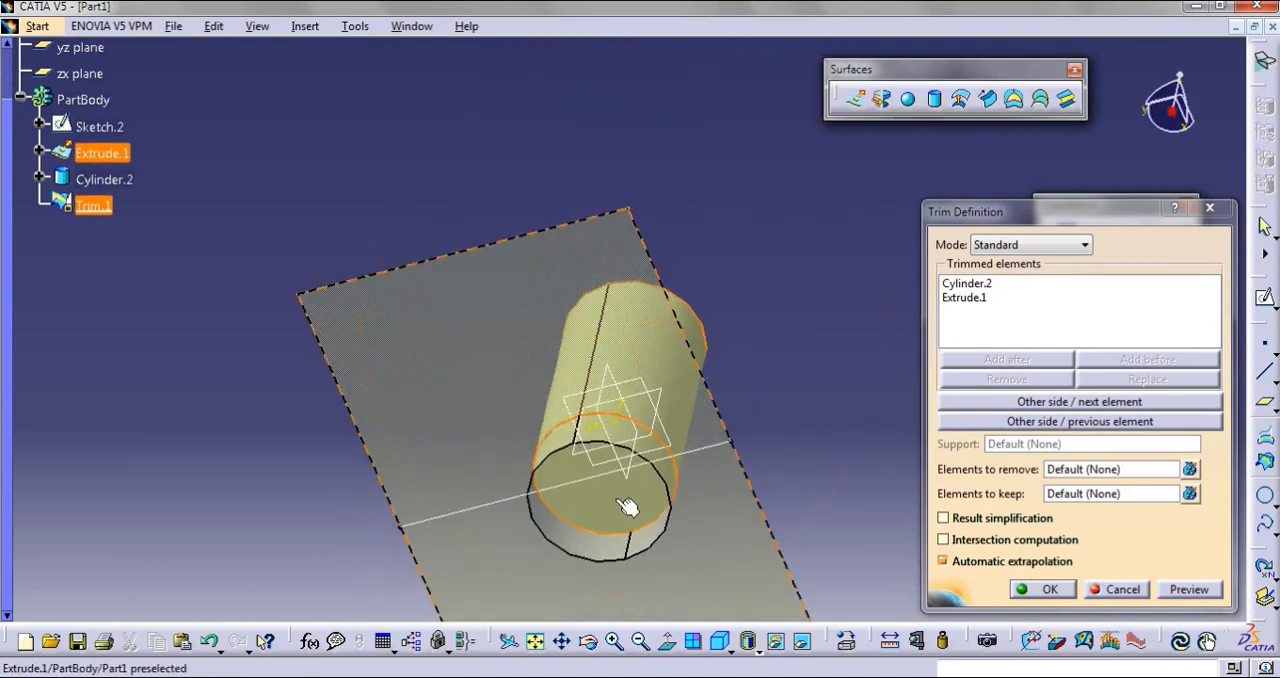
click(1107, 424)
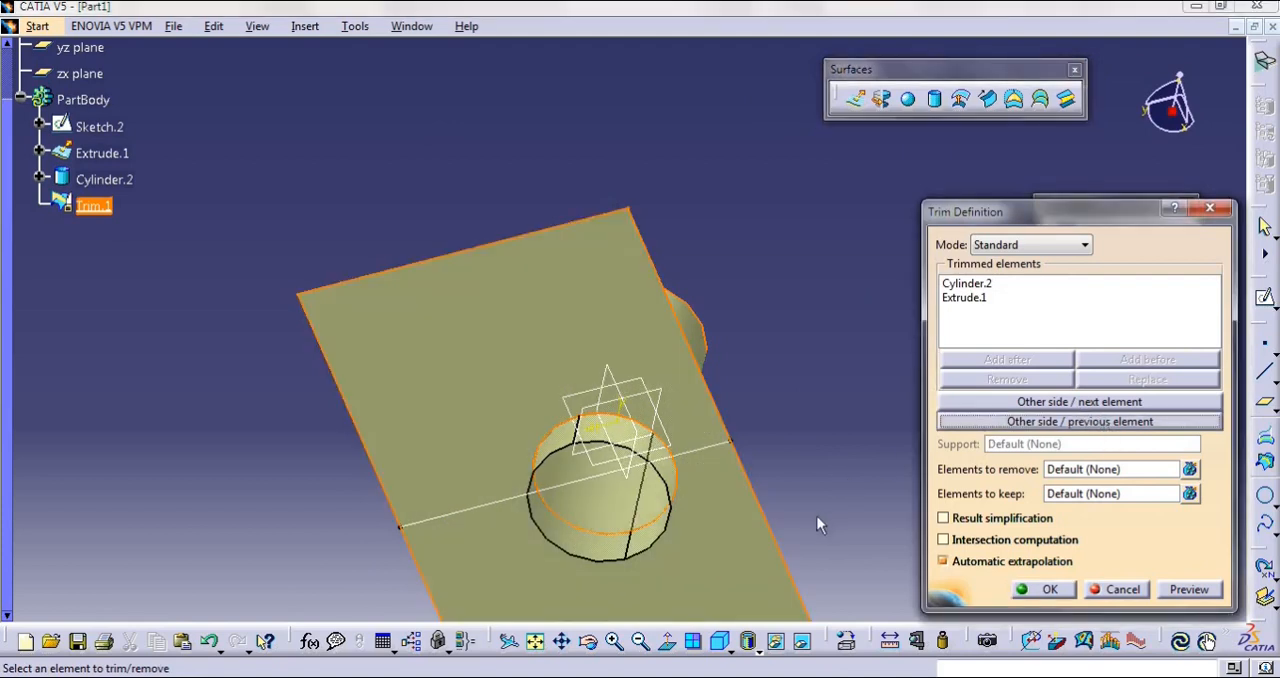
Complete the Trim with the long upper cylinder portion and the outer part of Extrude.1 kept, and show it in isometric view
middle_drag(817, 517, 810, 446)
middle_drag(816, 308, 910, 560)
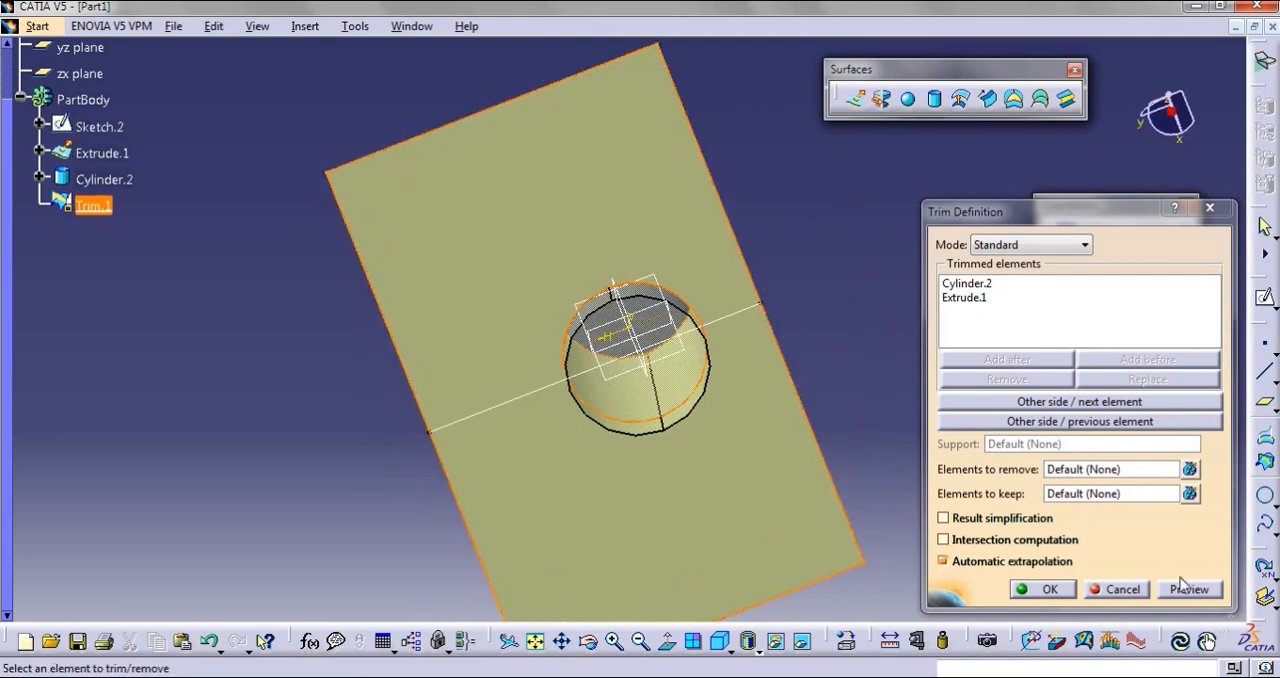
click(1047, 590)
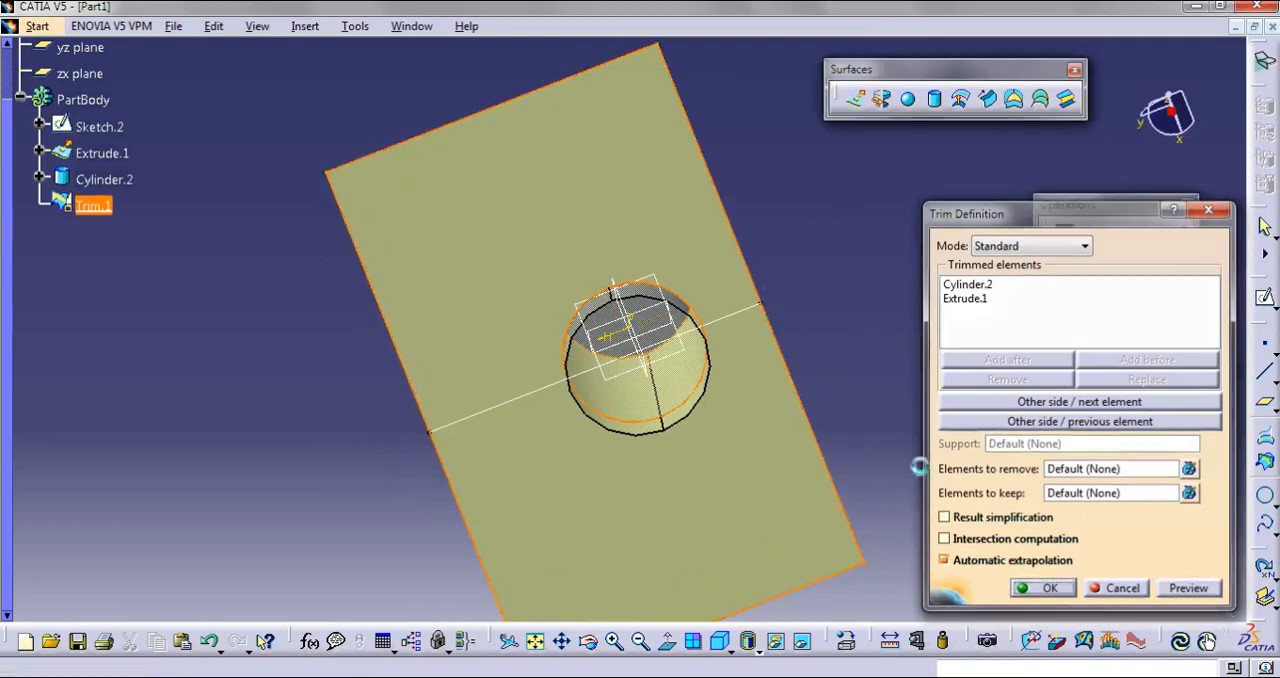
middle_drag(857, 368, 688, 385)
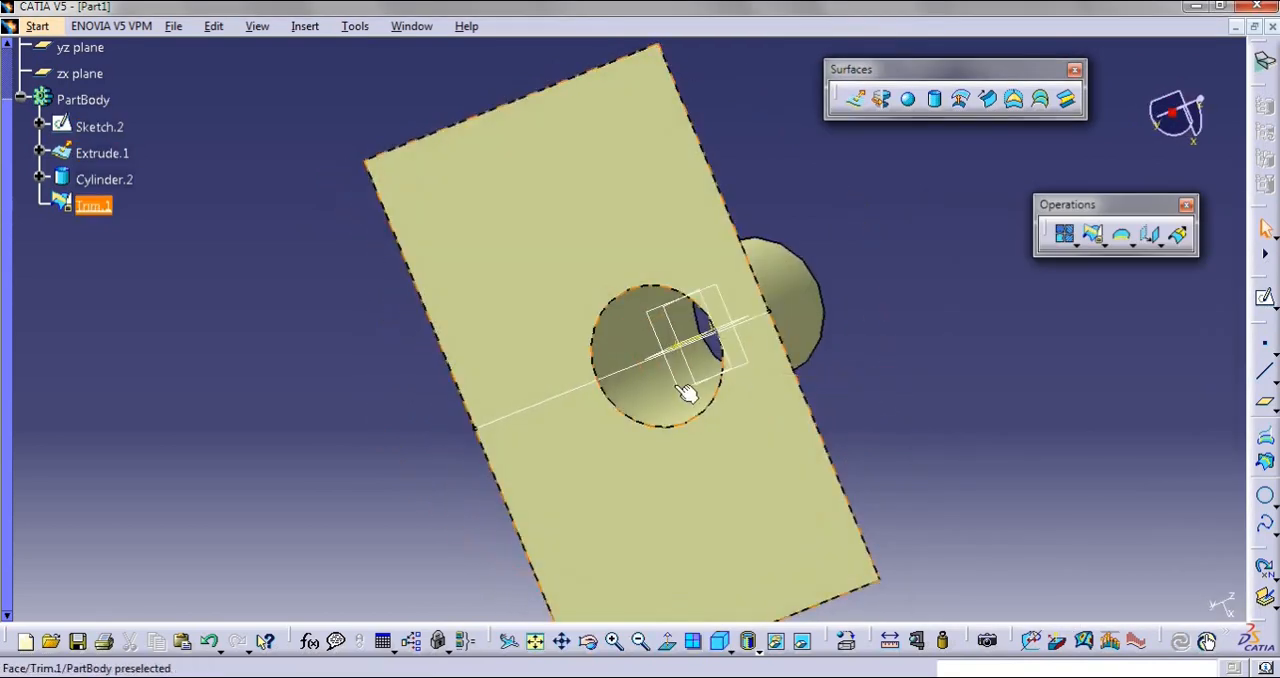
middle_drag(726, 284, 485, 191)
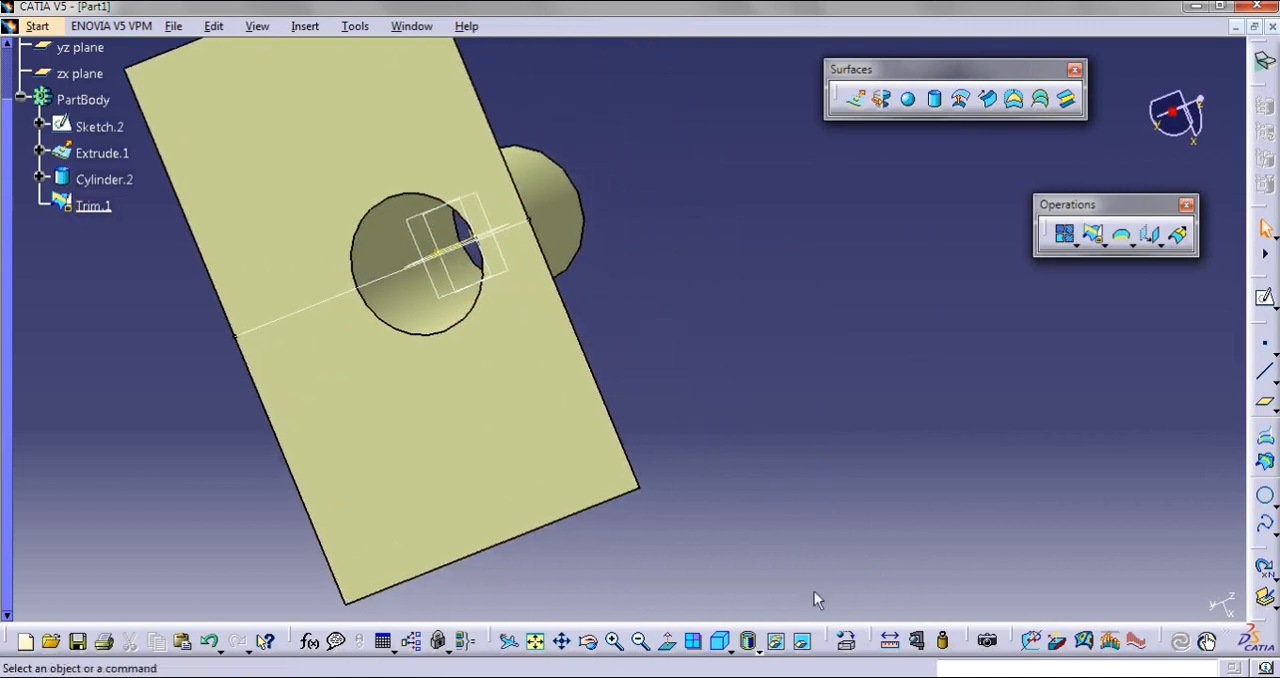
click(724, 645)
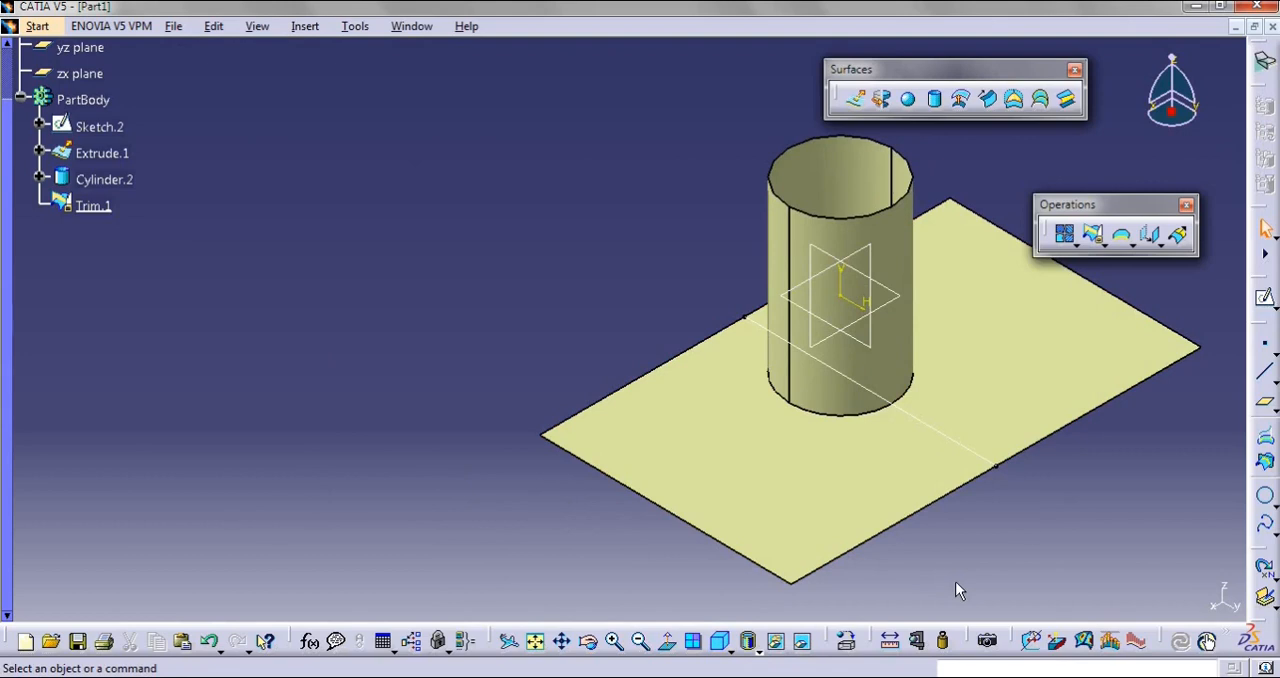
middle_drag(1038, 522, 744, 487)
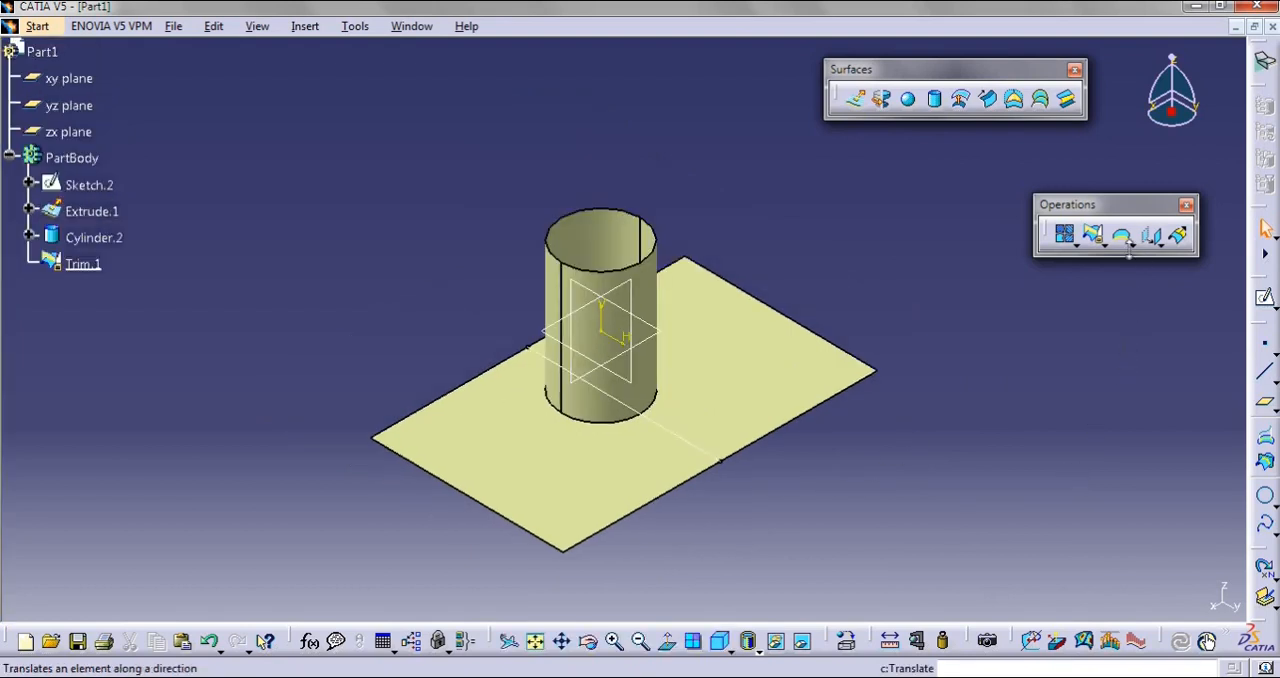
Extract the flat rectangular face of Trim.1 with the No propagation type
click(1133, 244)
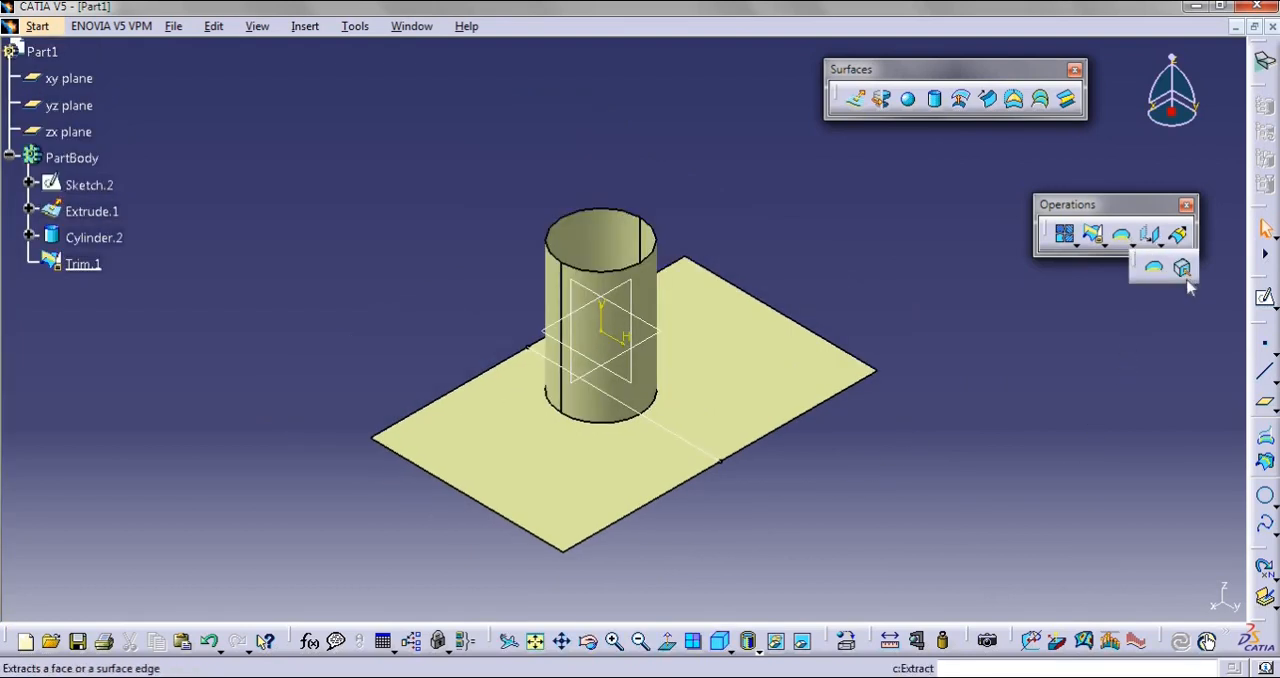
click(1182, 267)
middle_drag(1016, 388, 956, 370)
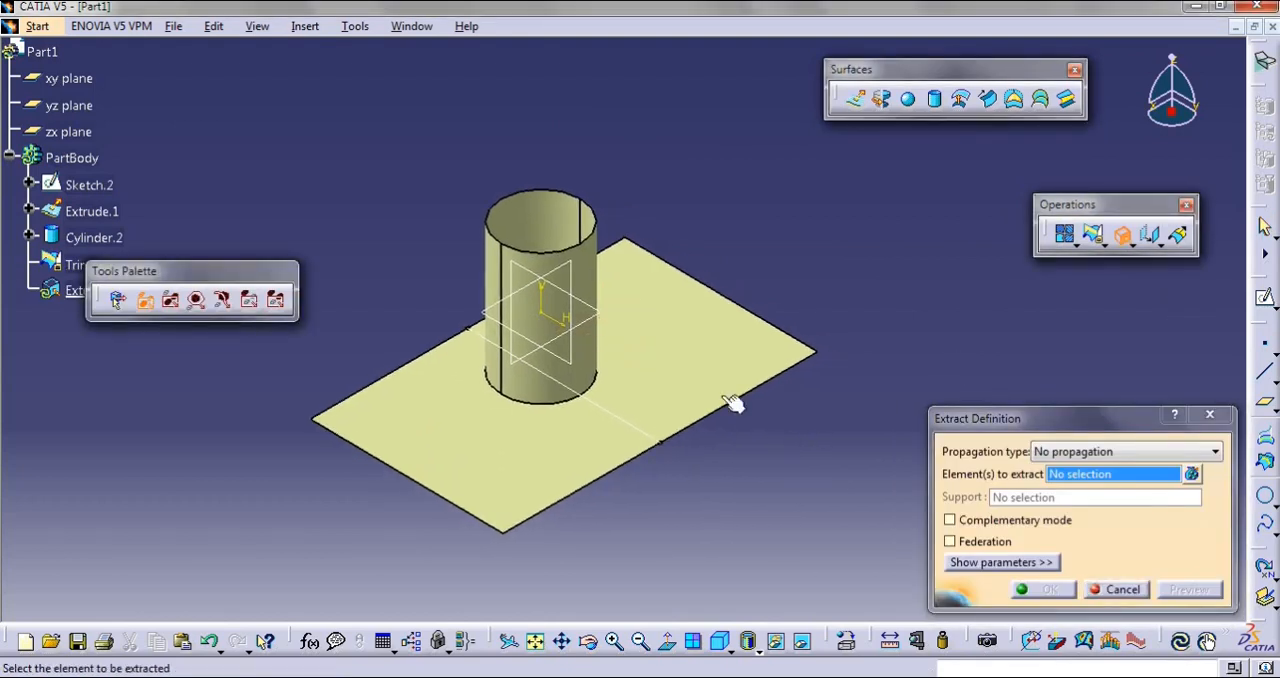
click(696, 355)
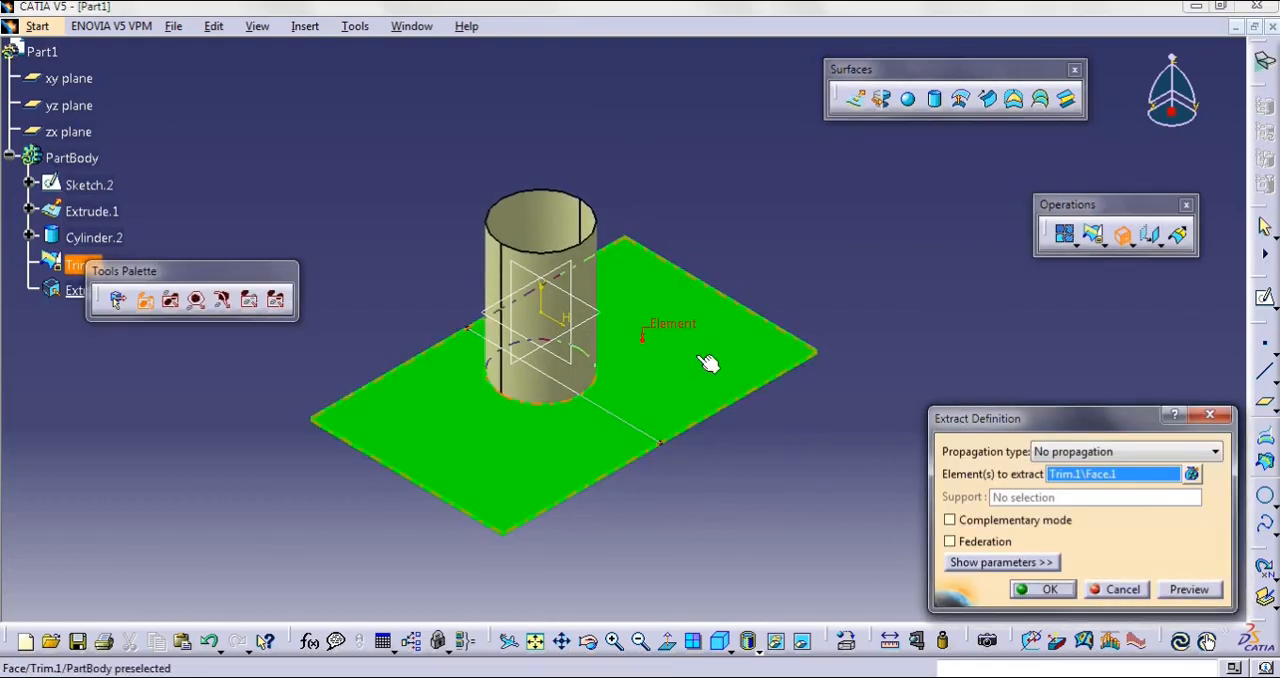
click(1039, 592)
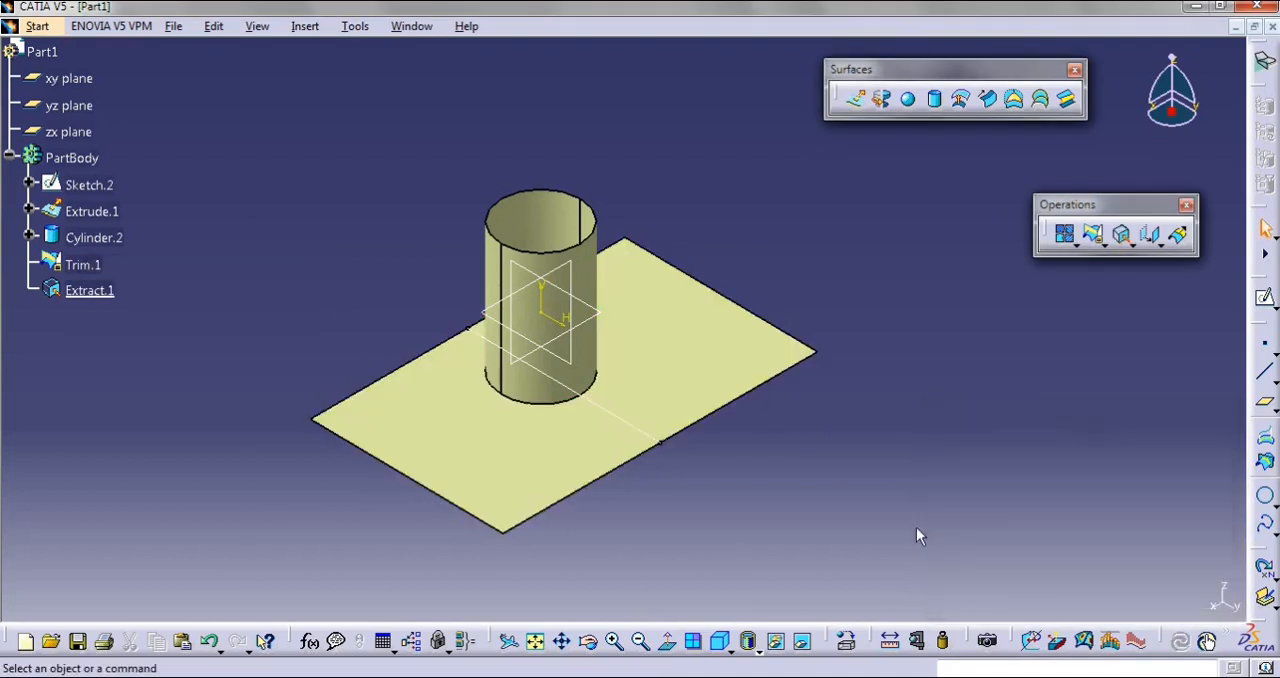
Fit the whole part in view and hide Trim.1 so that only the extracted face is displayed
click(536, 642)
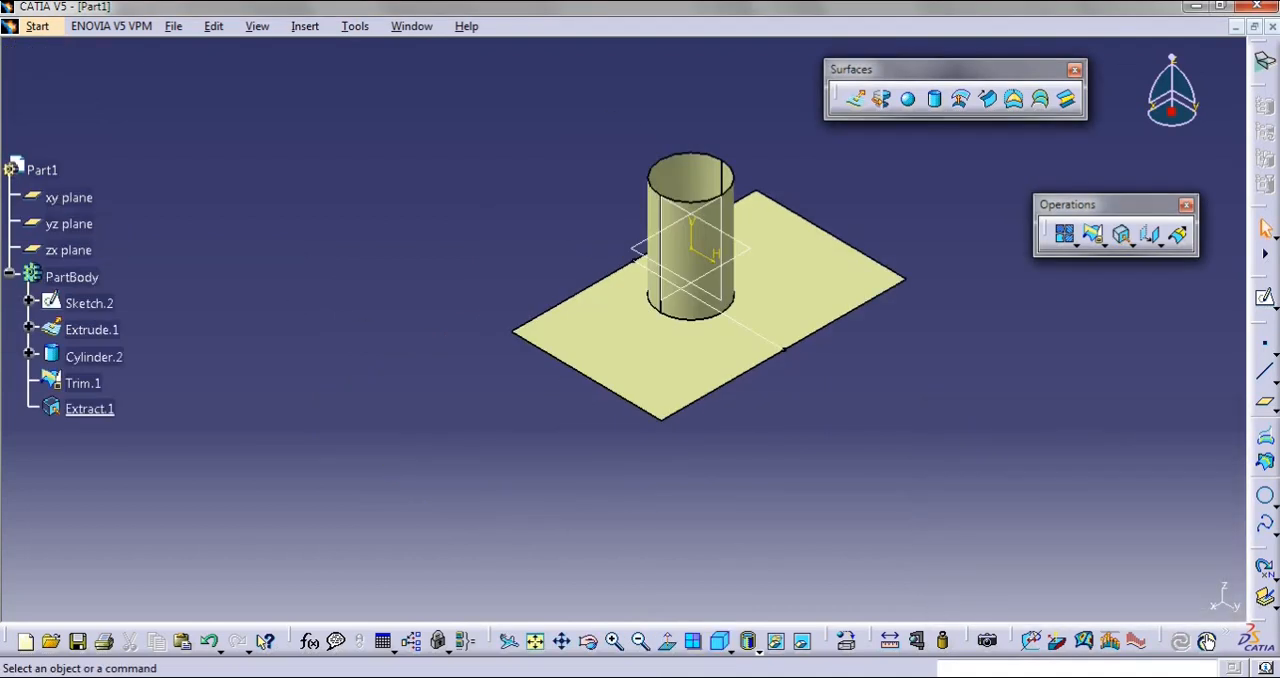
click(92, 383)
right_click(82, 383)
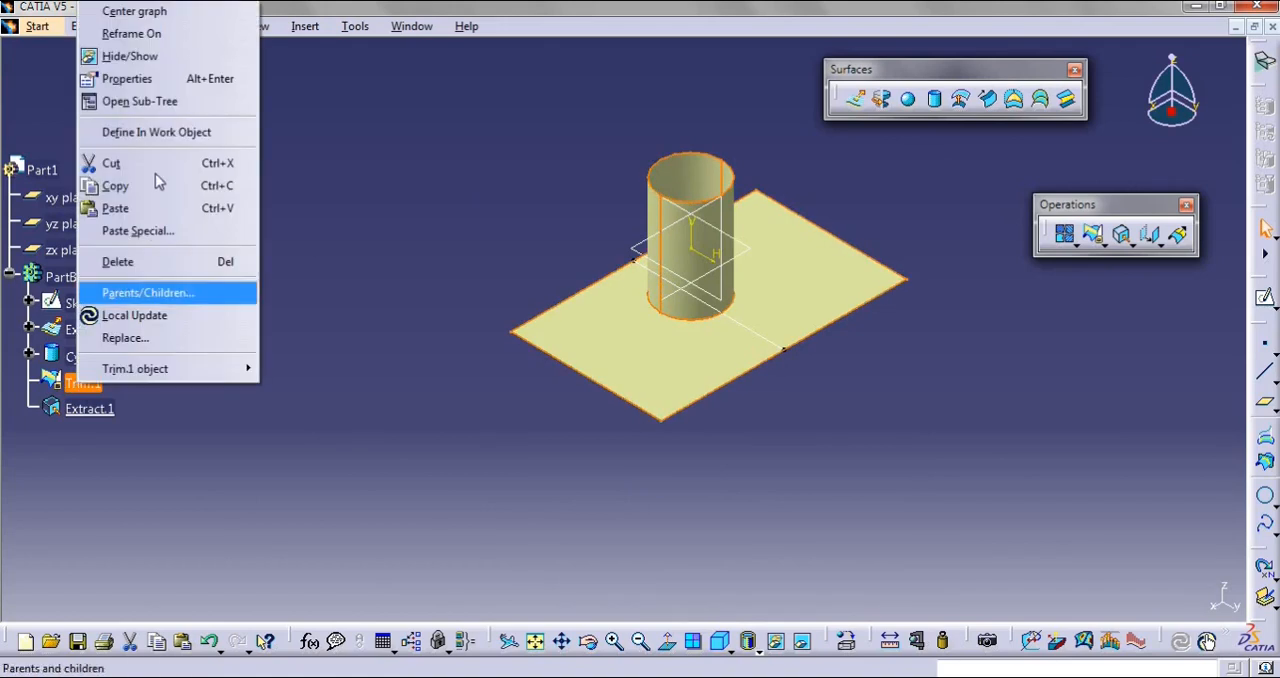
click(130, 56)
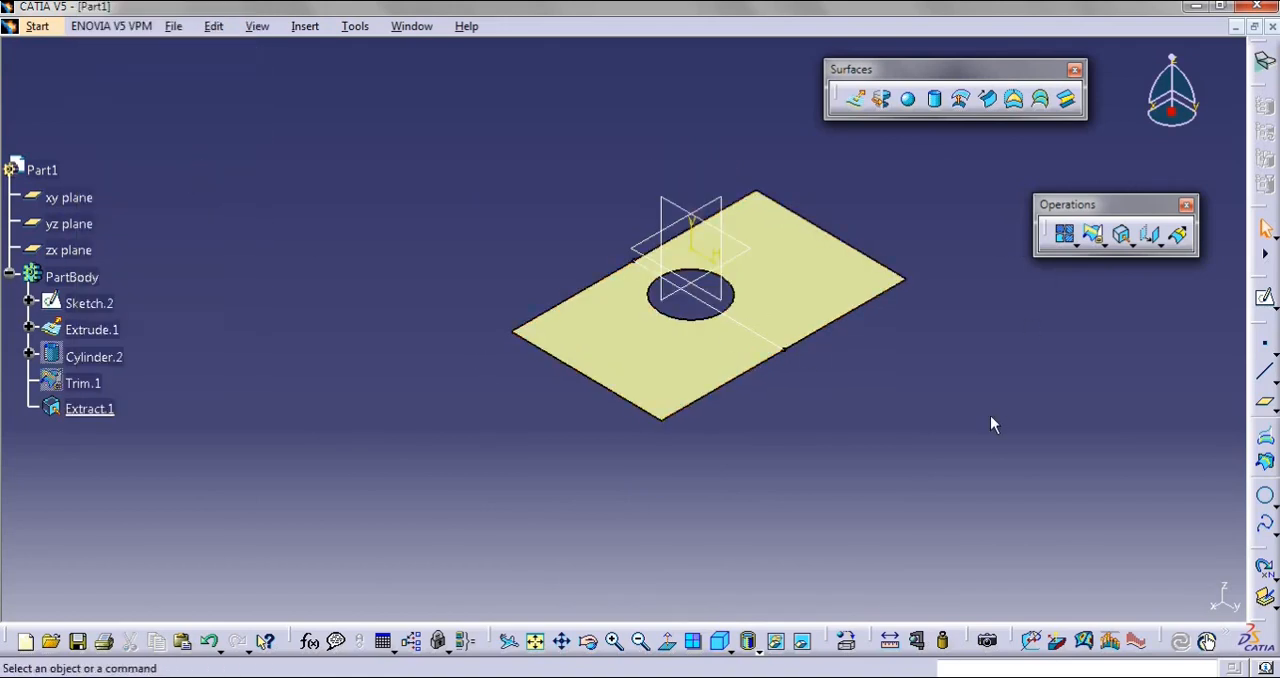
Hide Extract.1 and show it again to demonstrate that it is a separate surface
right_click(89, 409)
click(124, 82)
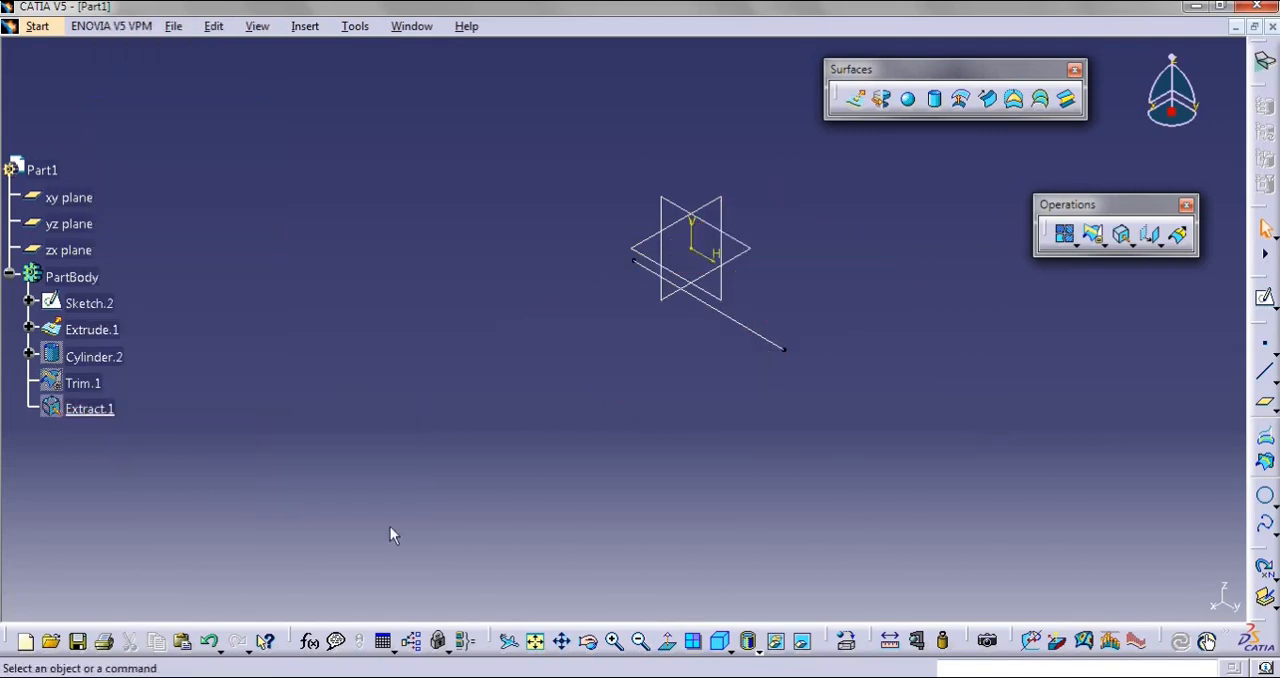
right_click(89, 410)
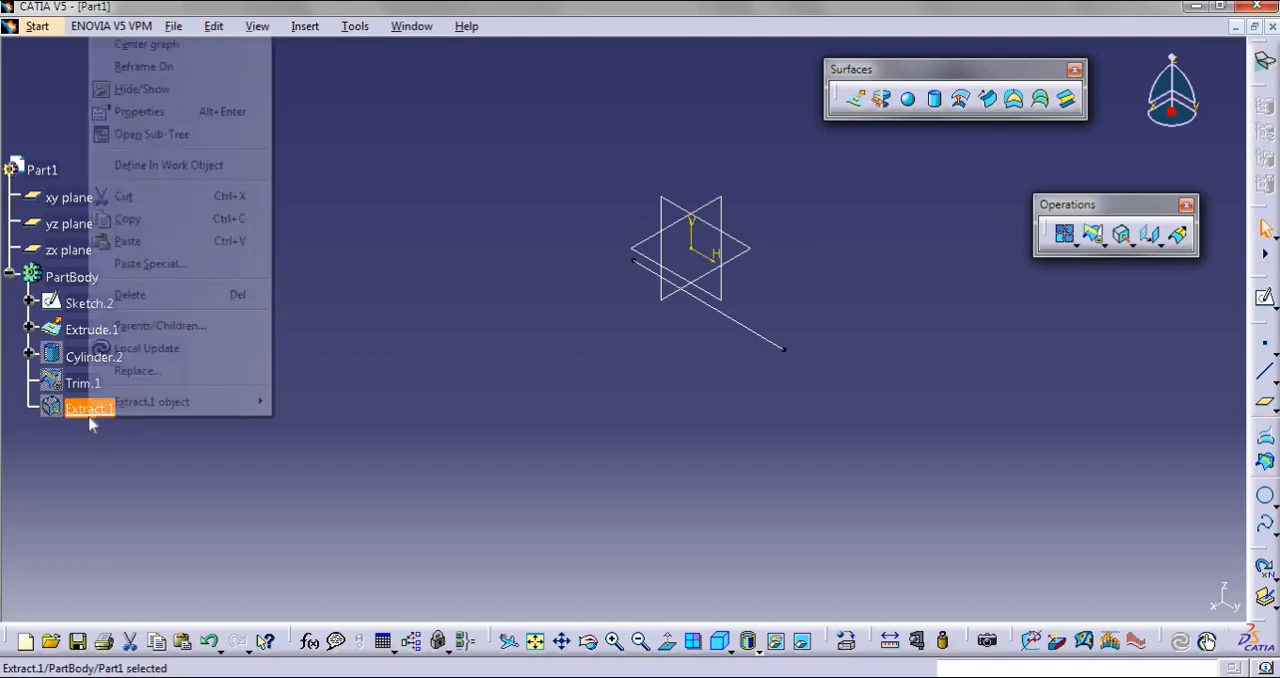
click(124, 84)
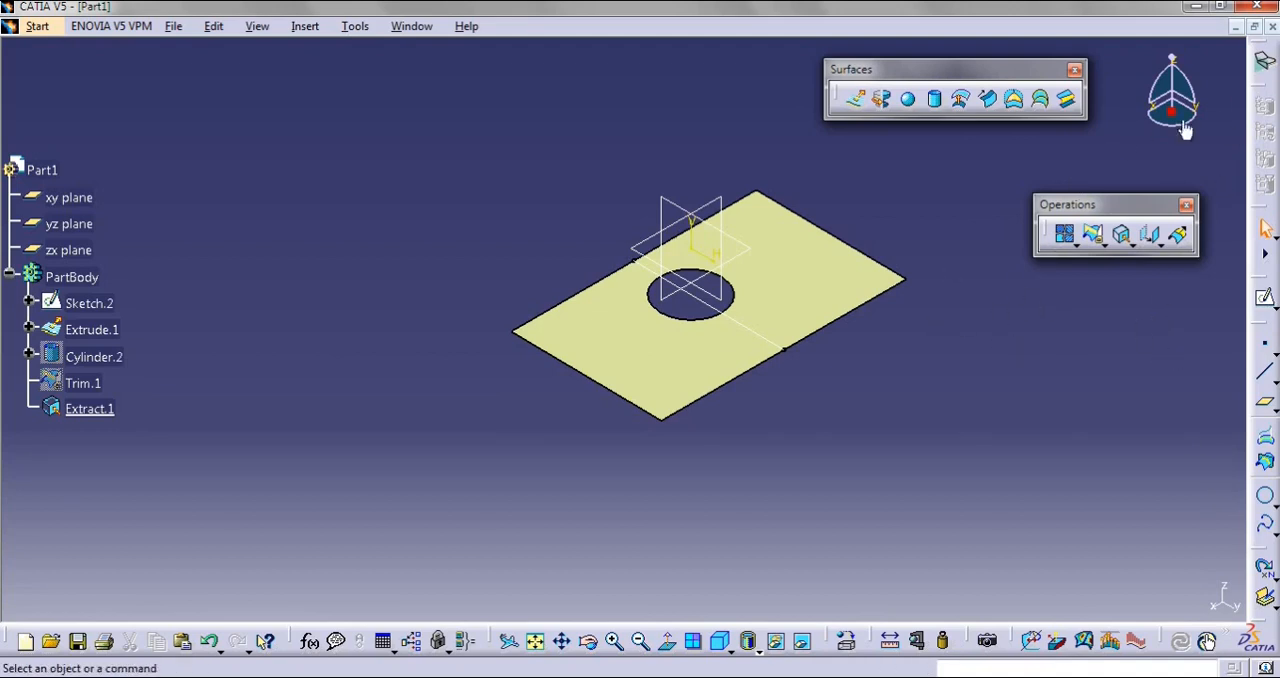
Switch to the Generative Shape Design workbench and detach the group of fillet commands as a floating set
click(1265, 62)
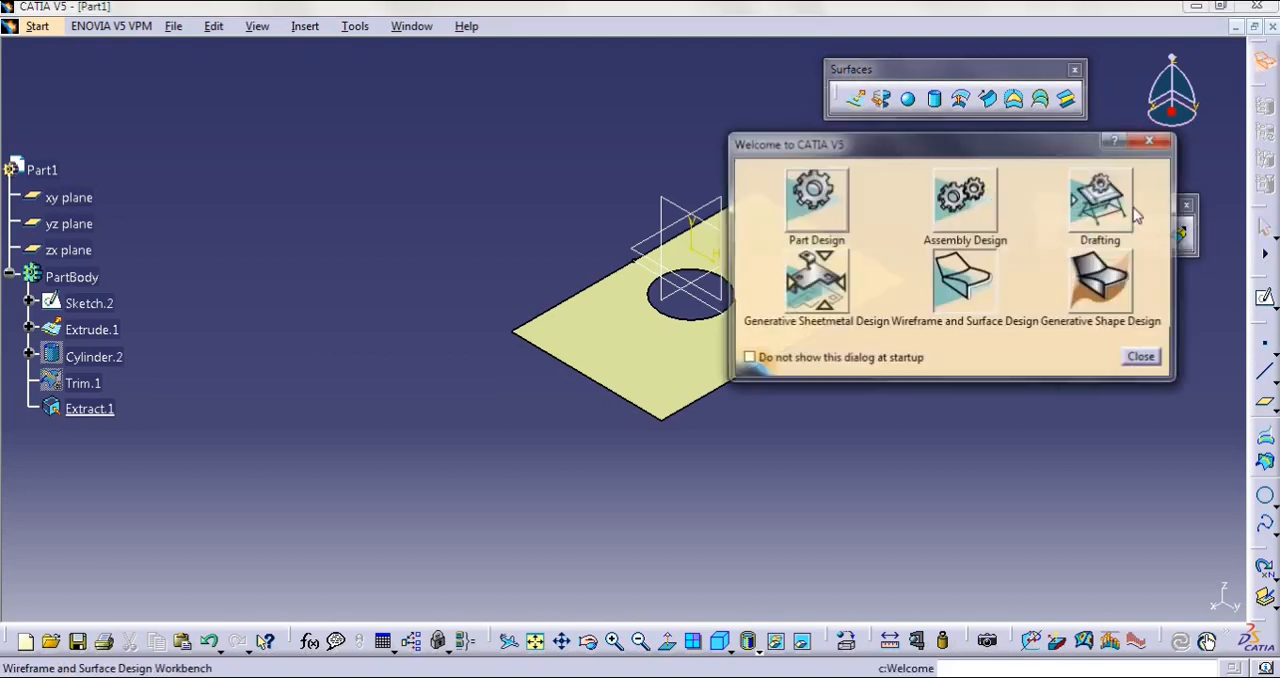
click(1118, 285)
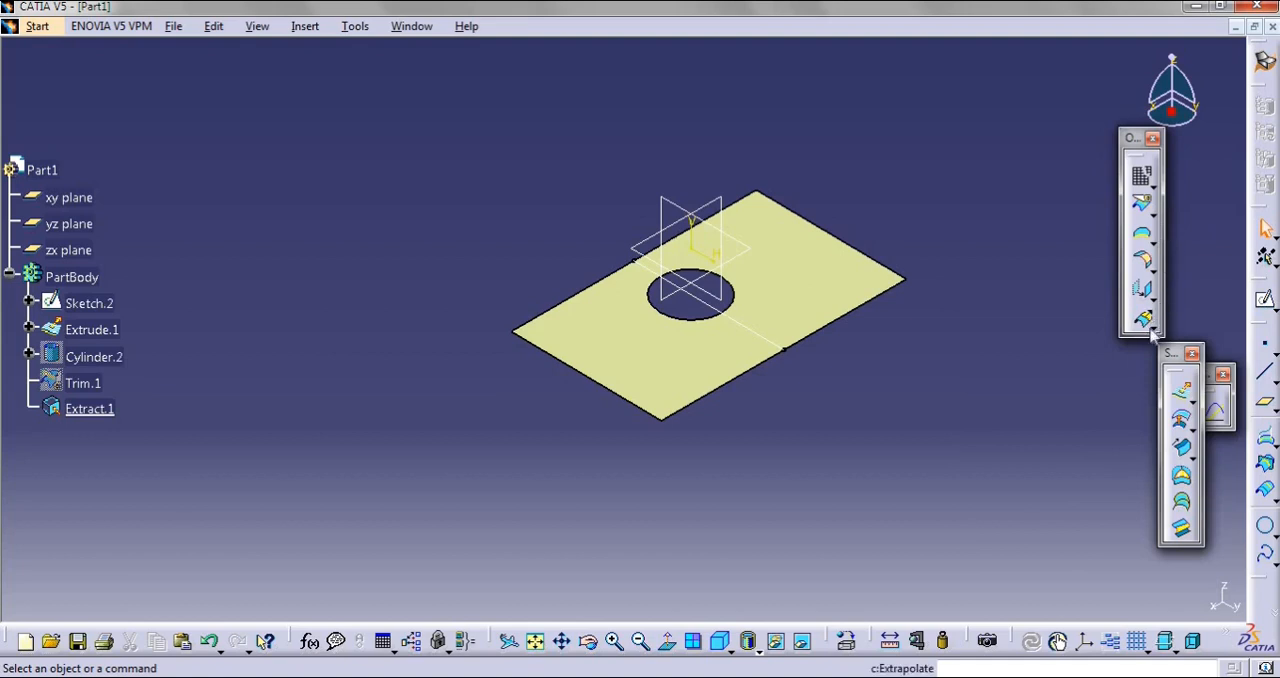
click(1153, 270)
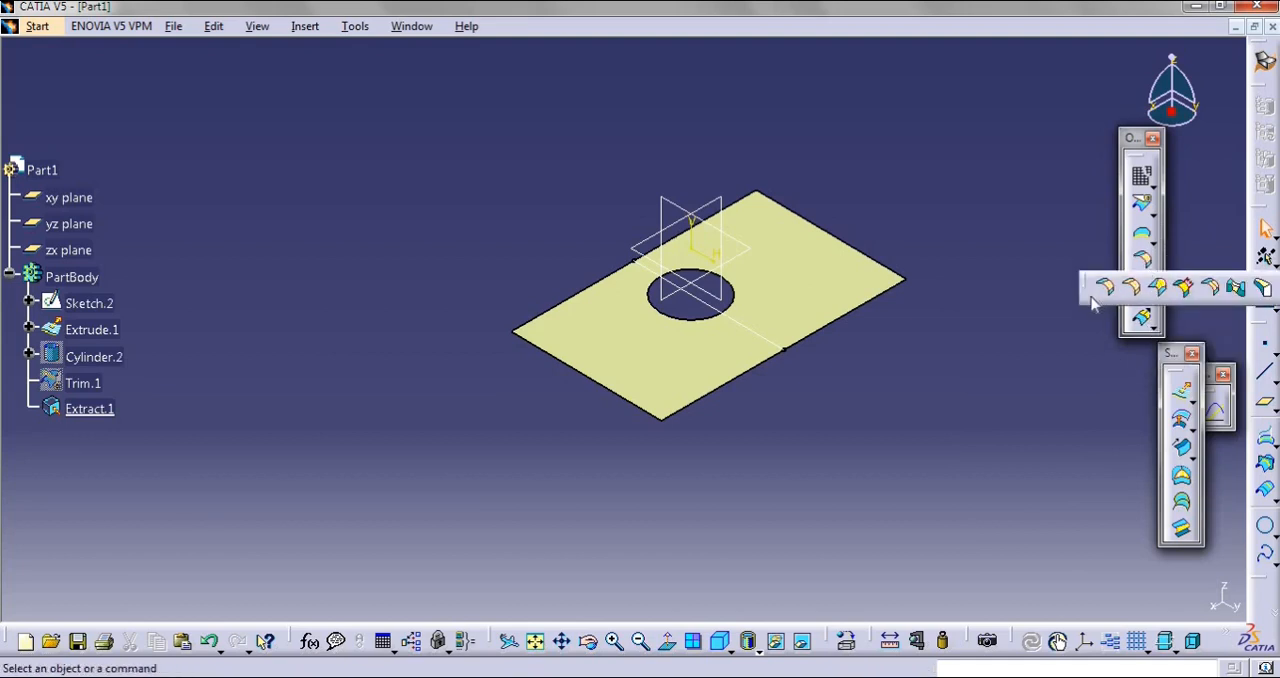
drag(1093, 305, 997, 397)
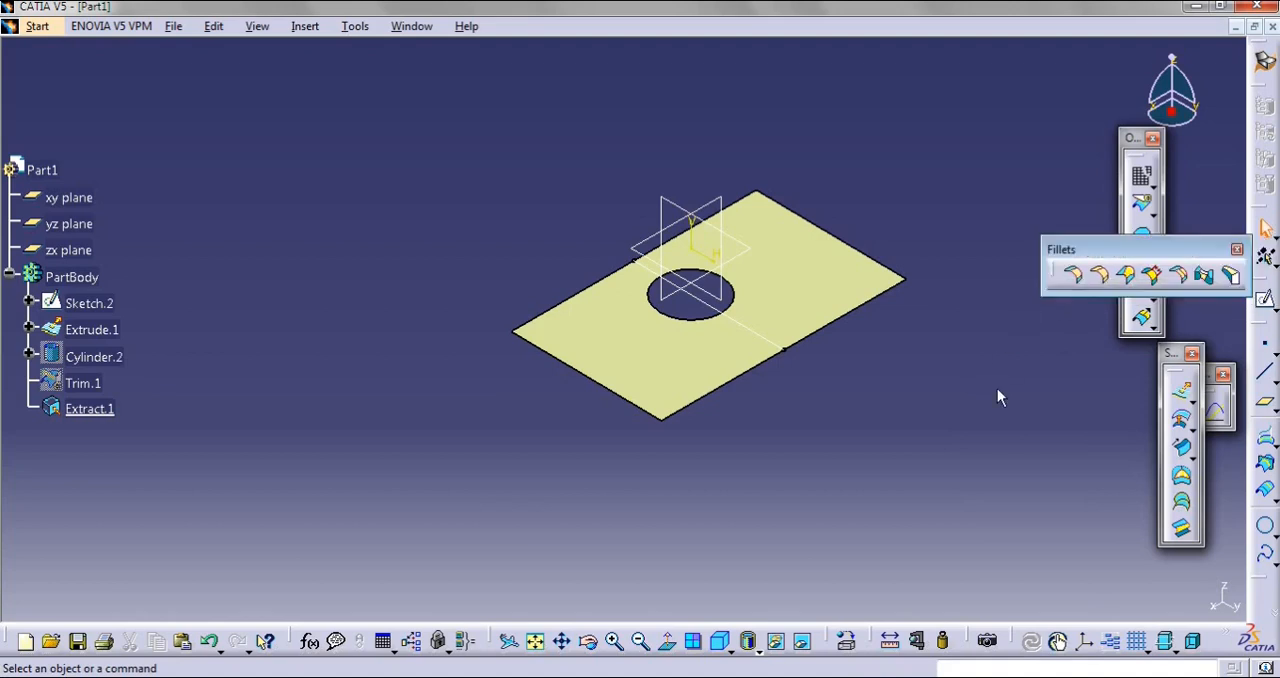
Start a BiTangent shape fillet with the cylinder surface as Support 1 and the flat extruded surface as Support 2
drag(1086, 243, 1007, 221)
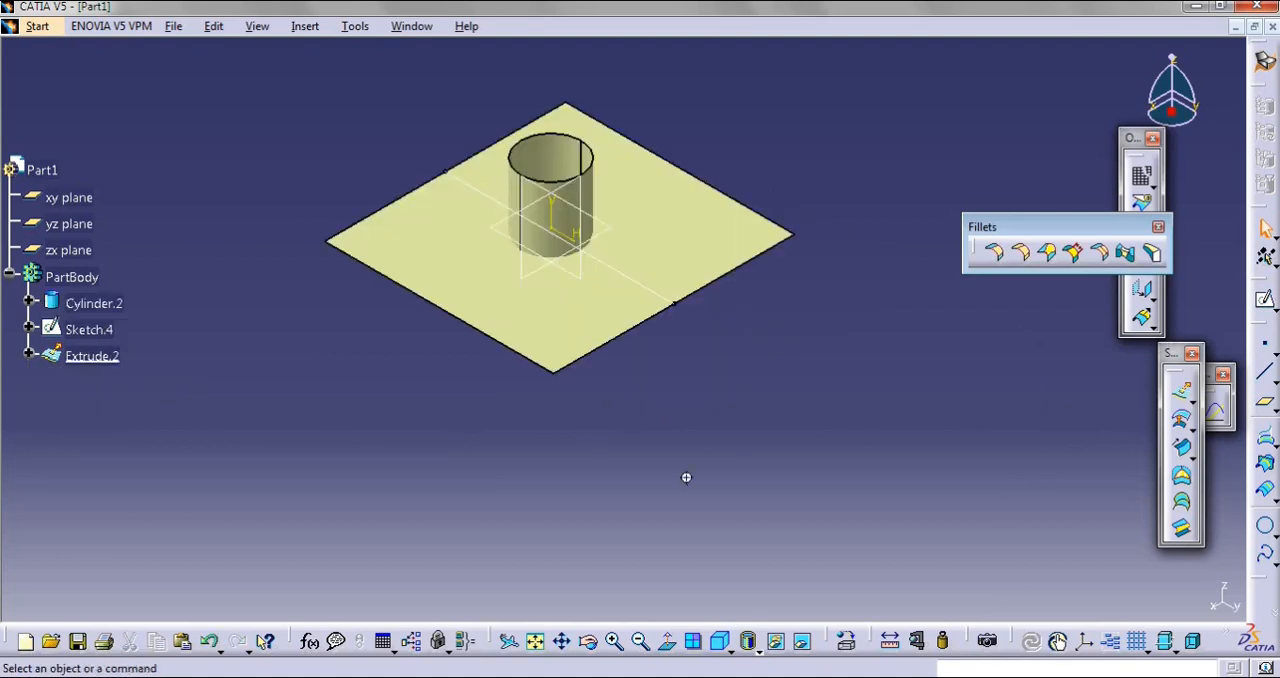
middle_drag(686, 477, 613, 414)
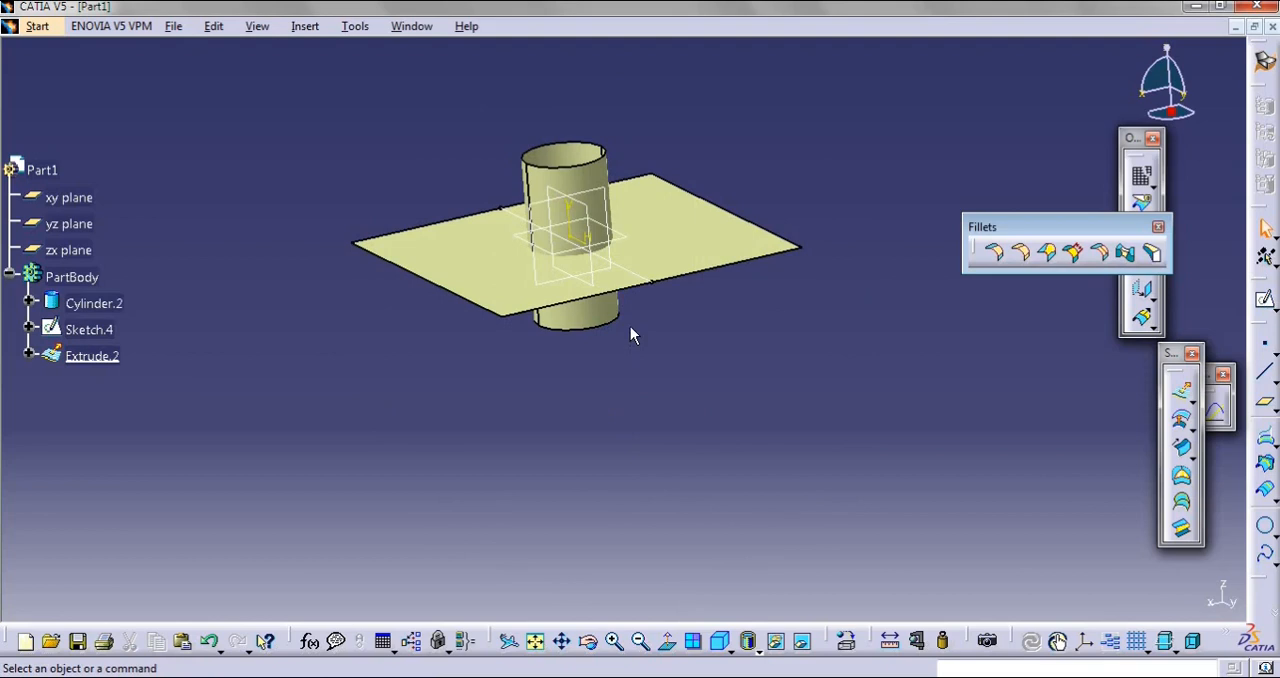
click(1000, 254)
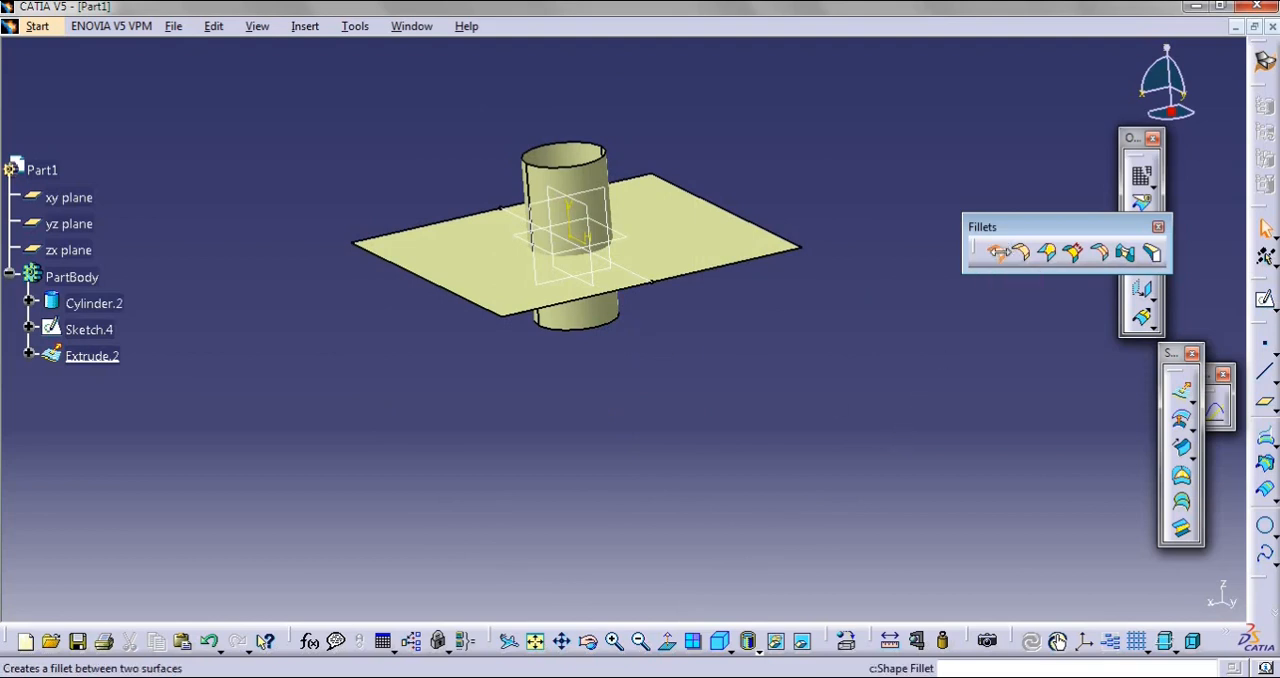
middle_drag(618, 418, 657, 223)
click(603, 198)
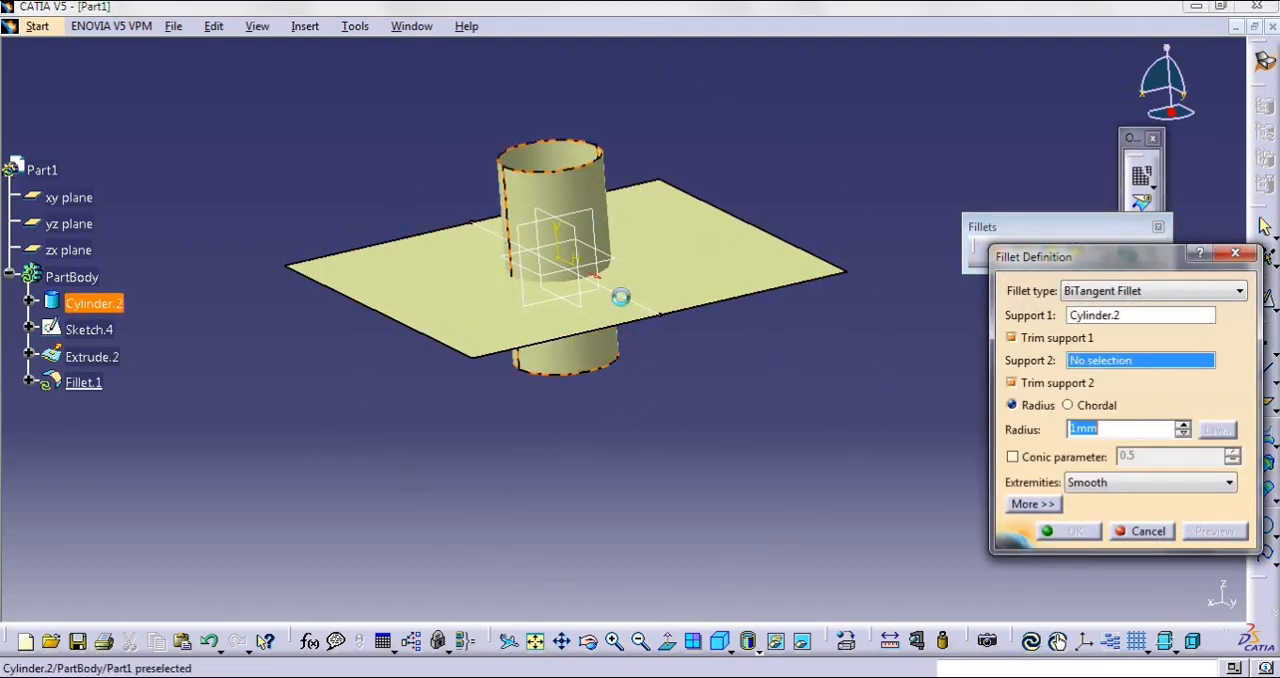
click(740, 272)
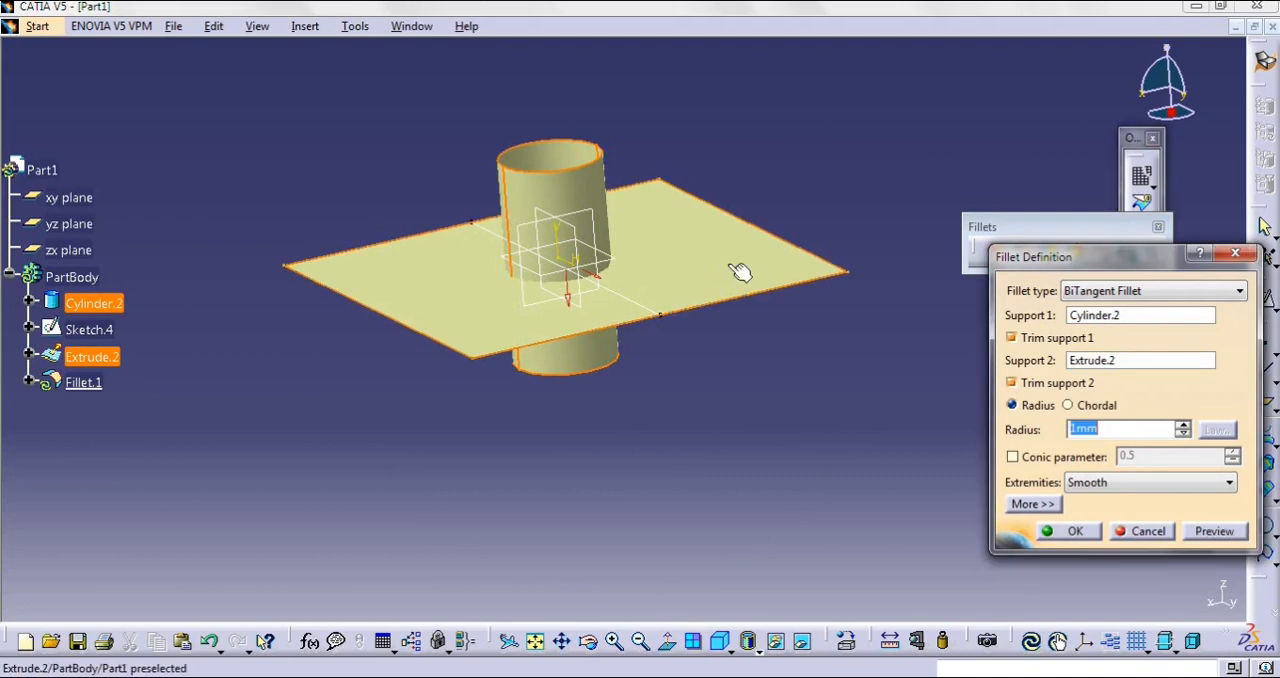
Turn off trimming for both fillet supports
click(1025, 341)
click(1011, 341)
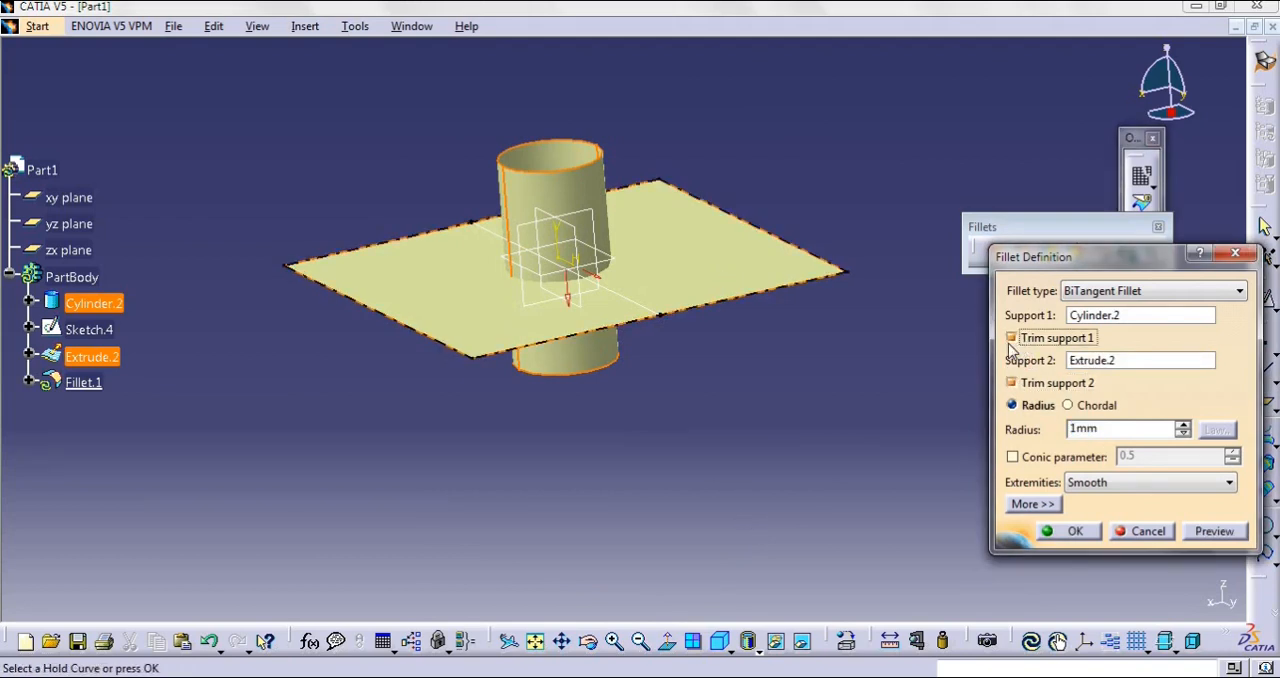
click(1011, 339)
click(1011, 383)
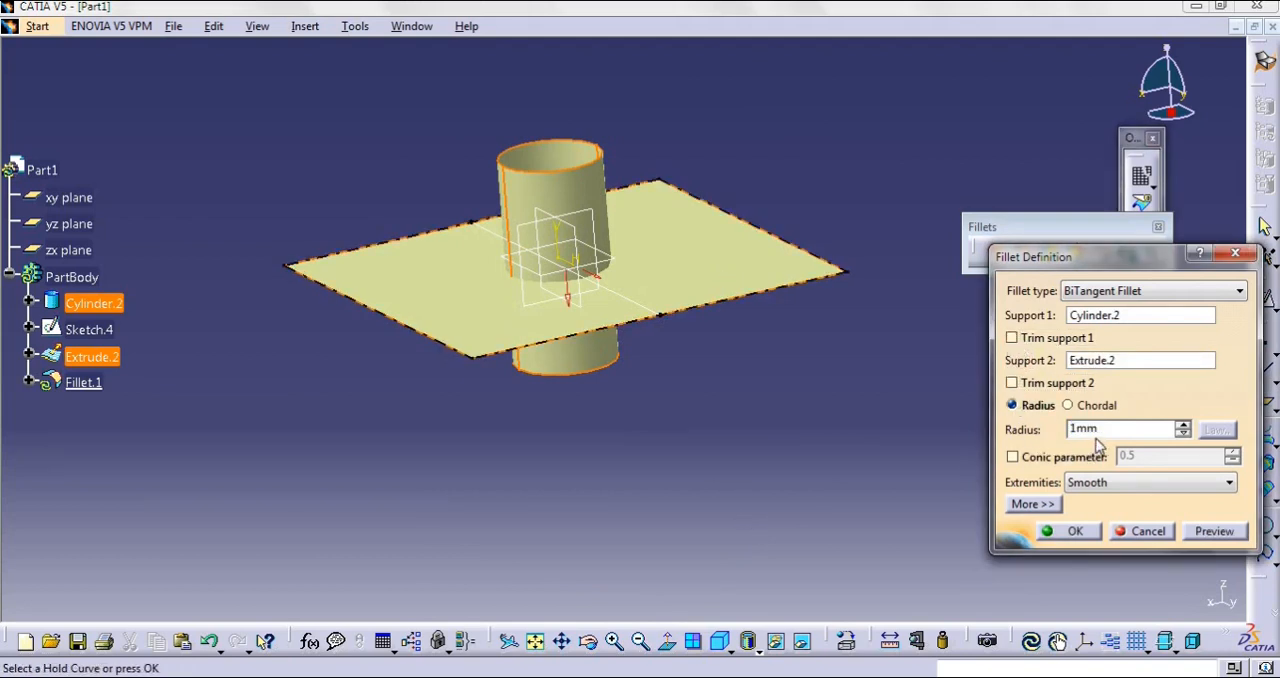
Set the fillet radius to 10 mm and preview the fillet between the cylinder and the flat surface
double_click(1083, 430)
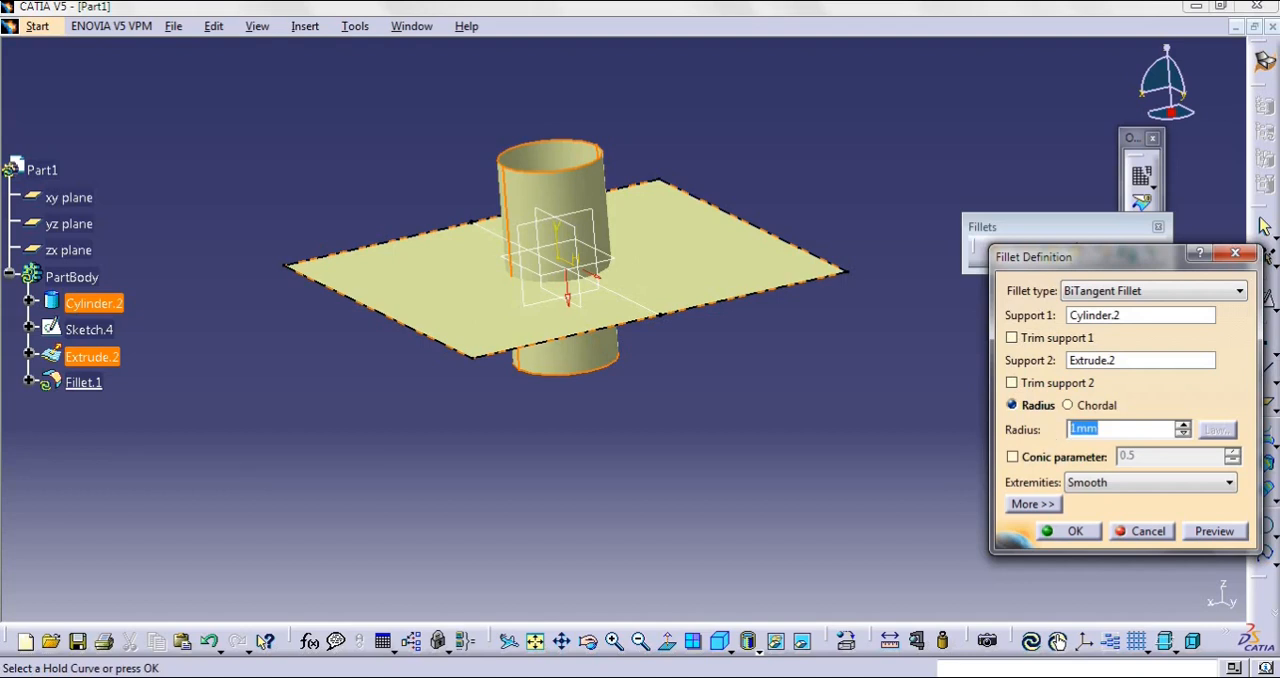
text(10)
key(Return)
middle_drag(753, 408, 723, 509)
middle_drag(698, 573, 613, 263)
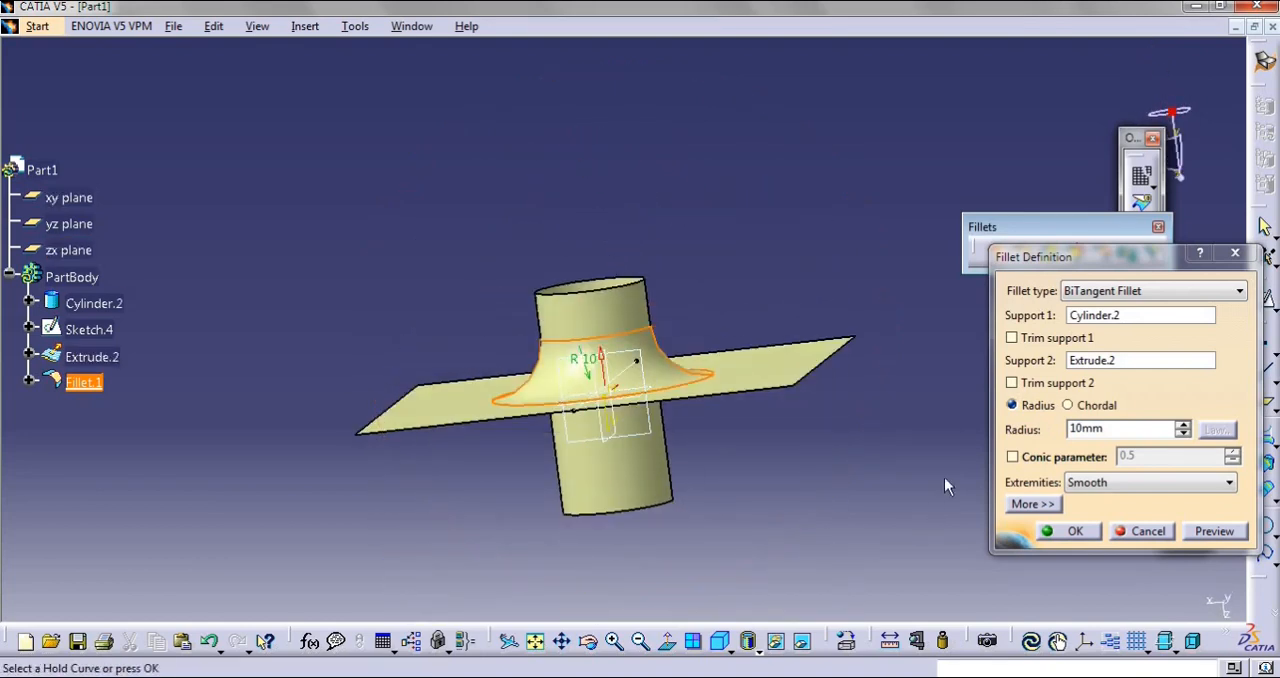
Turn on trimming for Support 2 and preview the fillet on the flat surface
click(1021, 383)
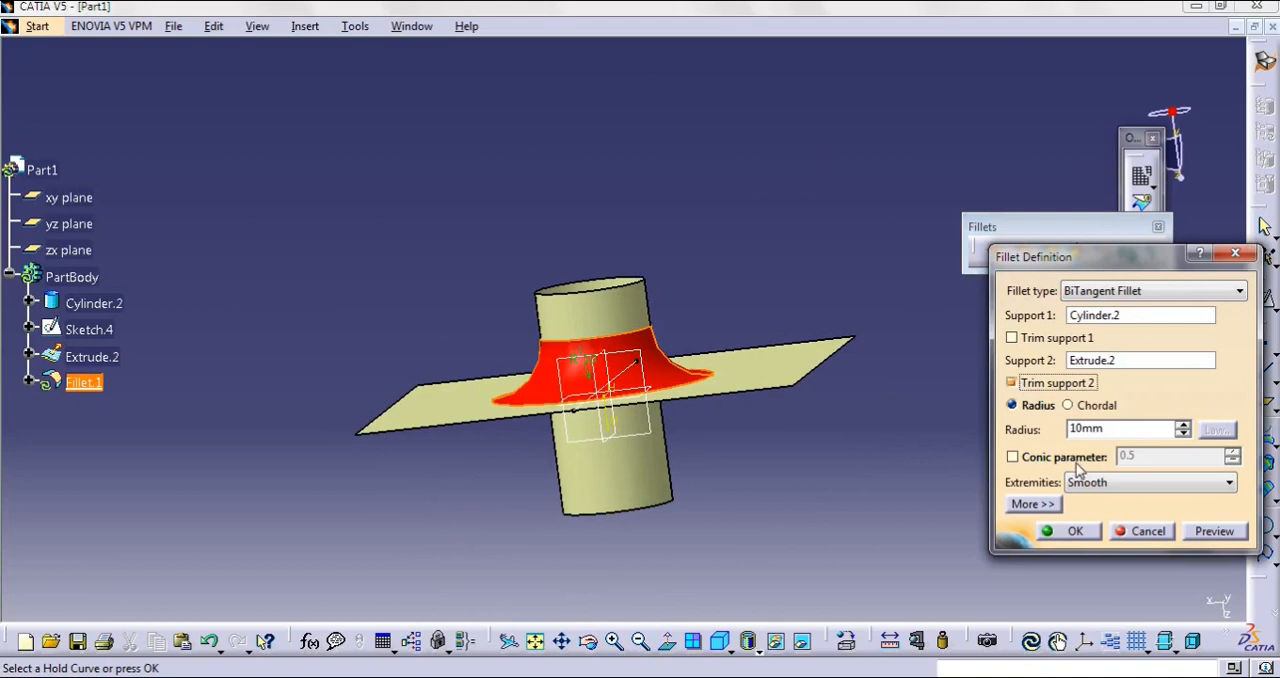
click(1214, 531)
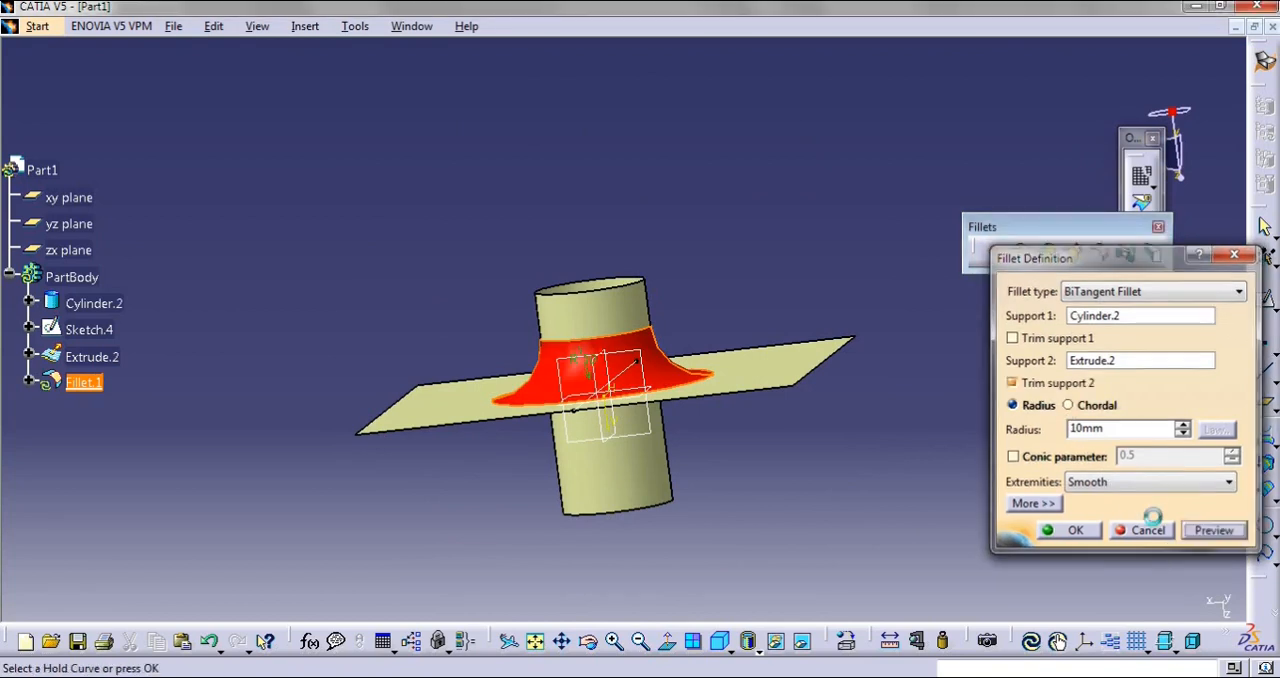
mouse_move(714, 277)
middle_down()
mouse_move(677, 460)
mouse_move(563, 580)
mouse_move(600, 580)
mouse_move(657, 549)
mouse_move(860, 345)
middle_up()
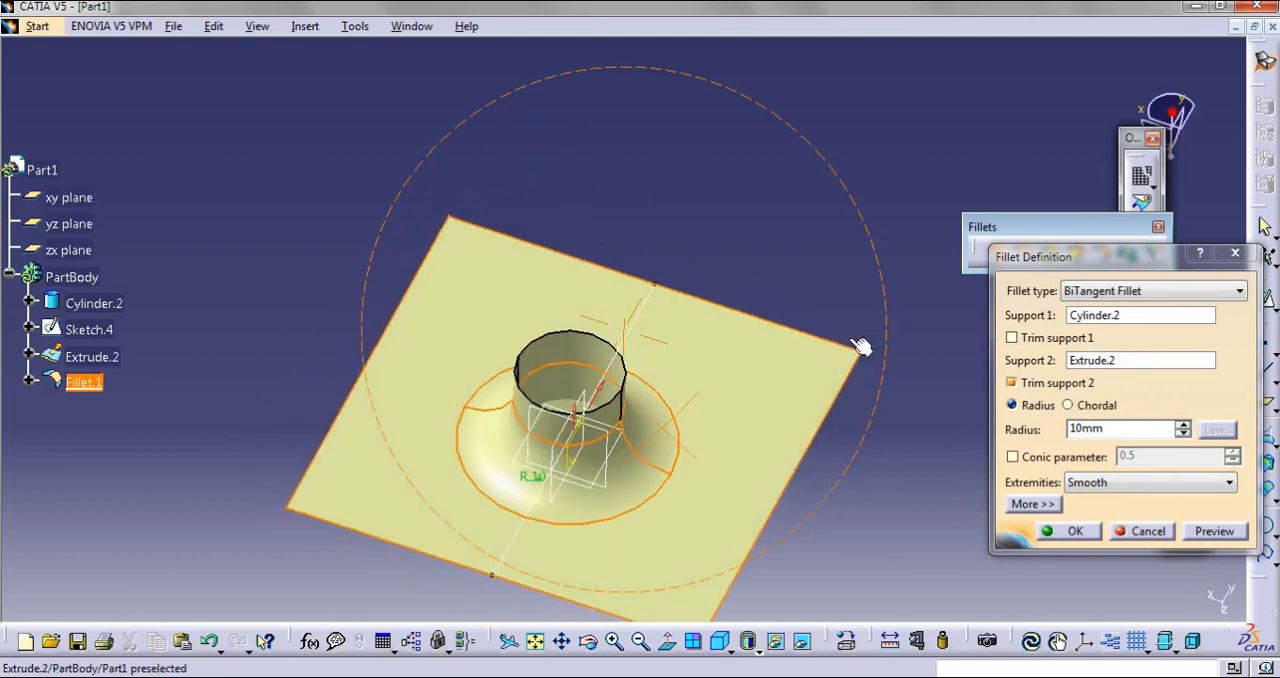
Turn on trimming for Support 1 as well, create the fillet and inspect the joined surface
click(1011, 338)
middle_drag(861, 510, 602, 305)
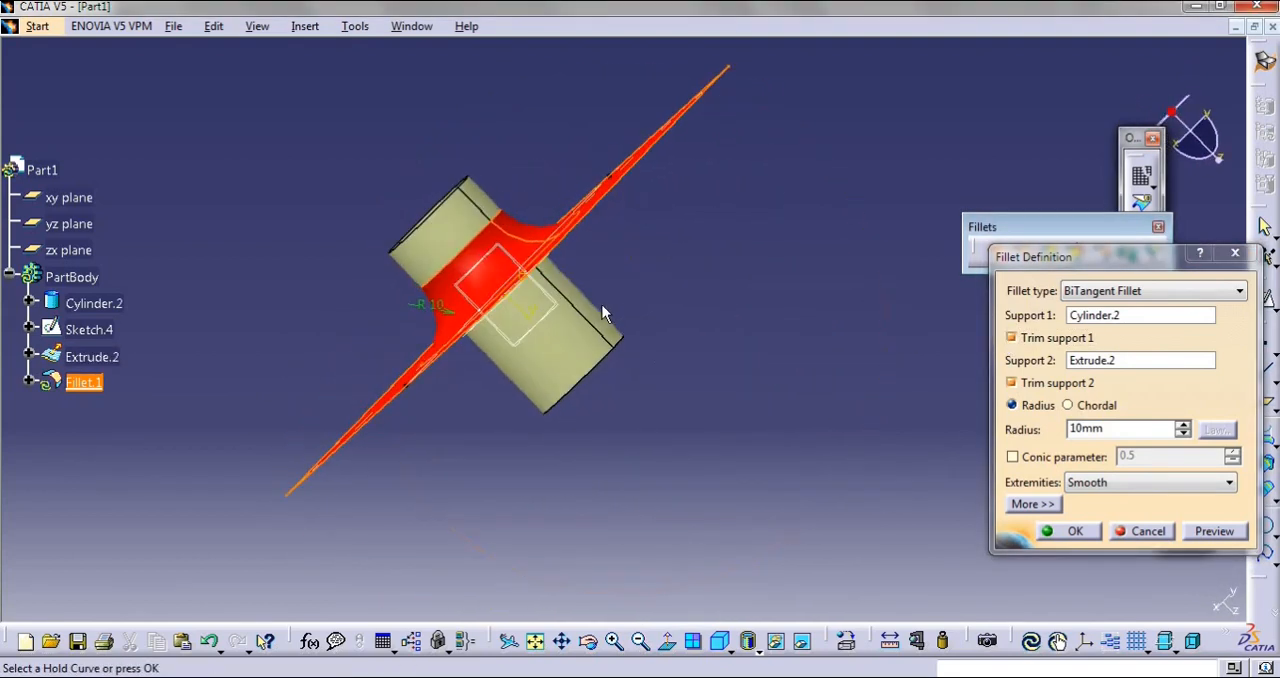
click(1080, 533)
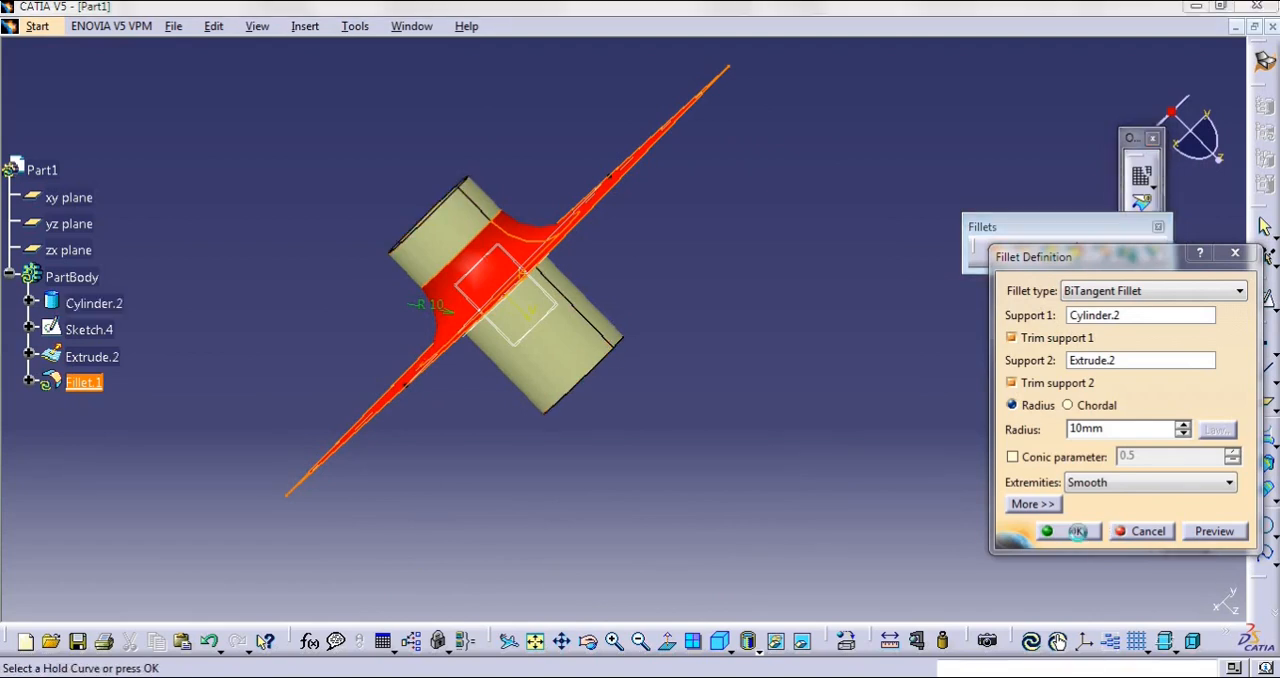
middle_drag(694, 131, 663, 531)
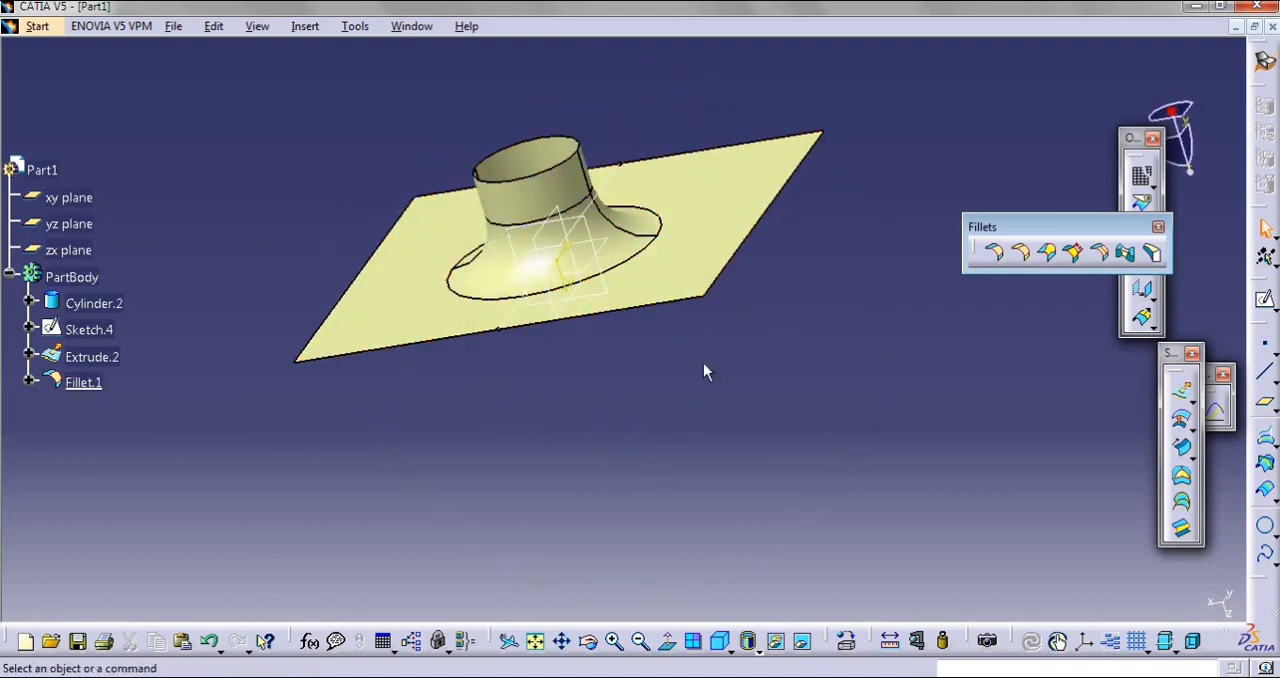
middle_drag(699, 386, 802, 523)
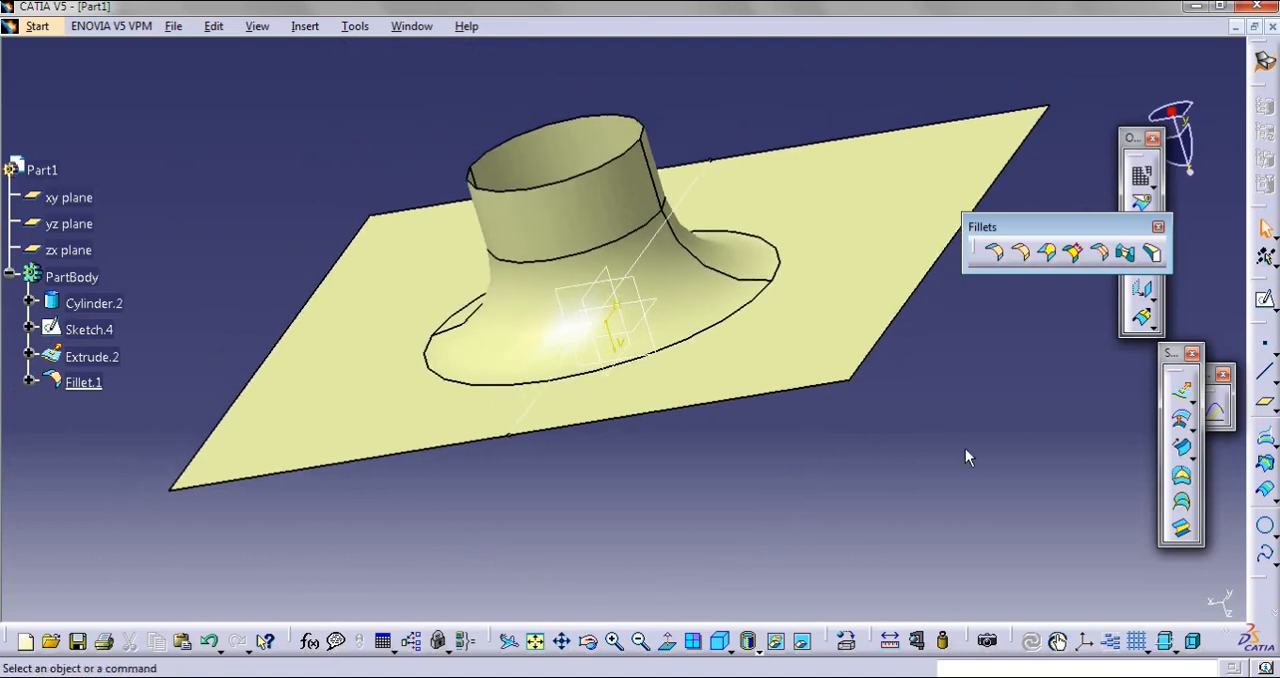
Switch to the Part Design workbench and bring up its surface-based feature commands
click(1265, 60)
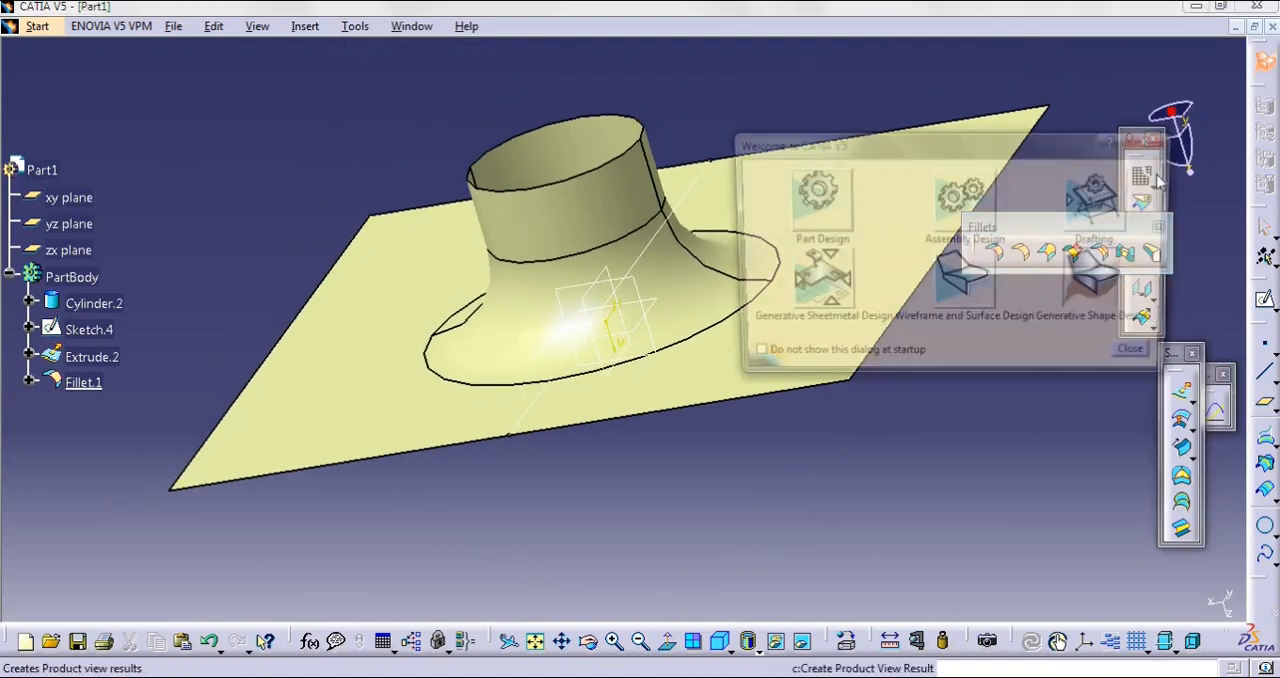
click(815, 210)
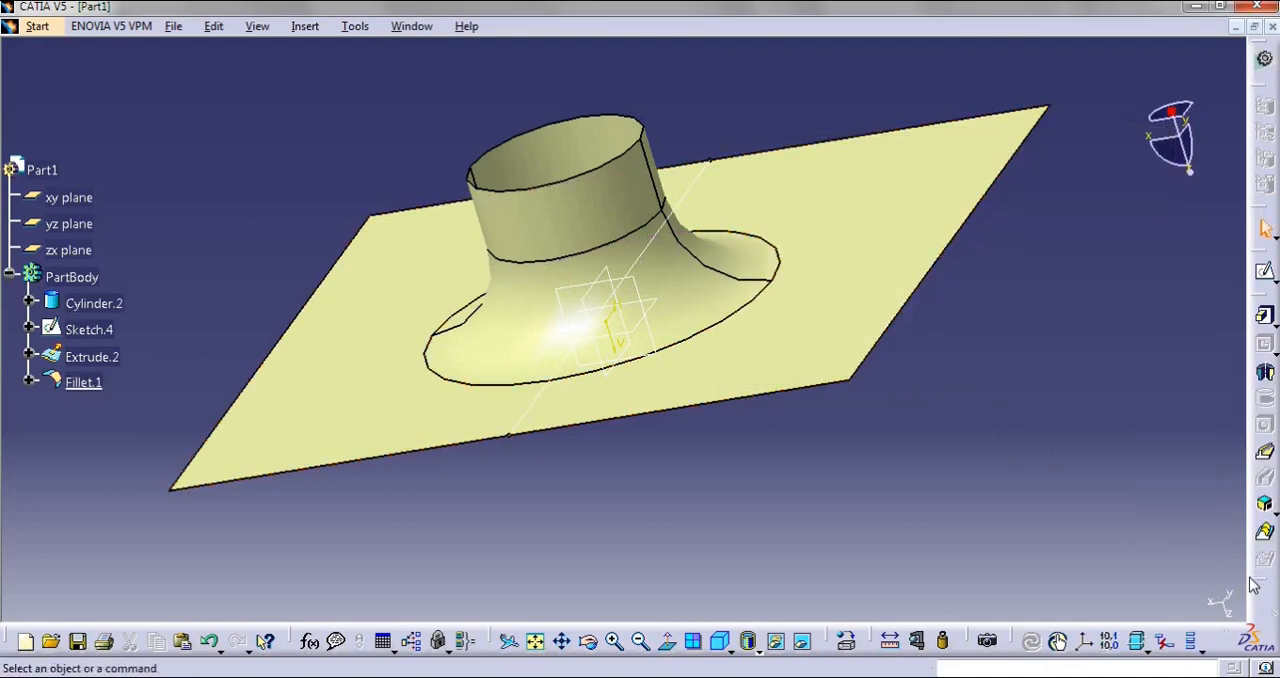
click(1155, 465)
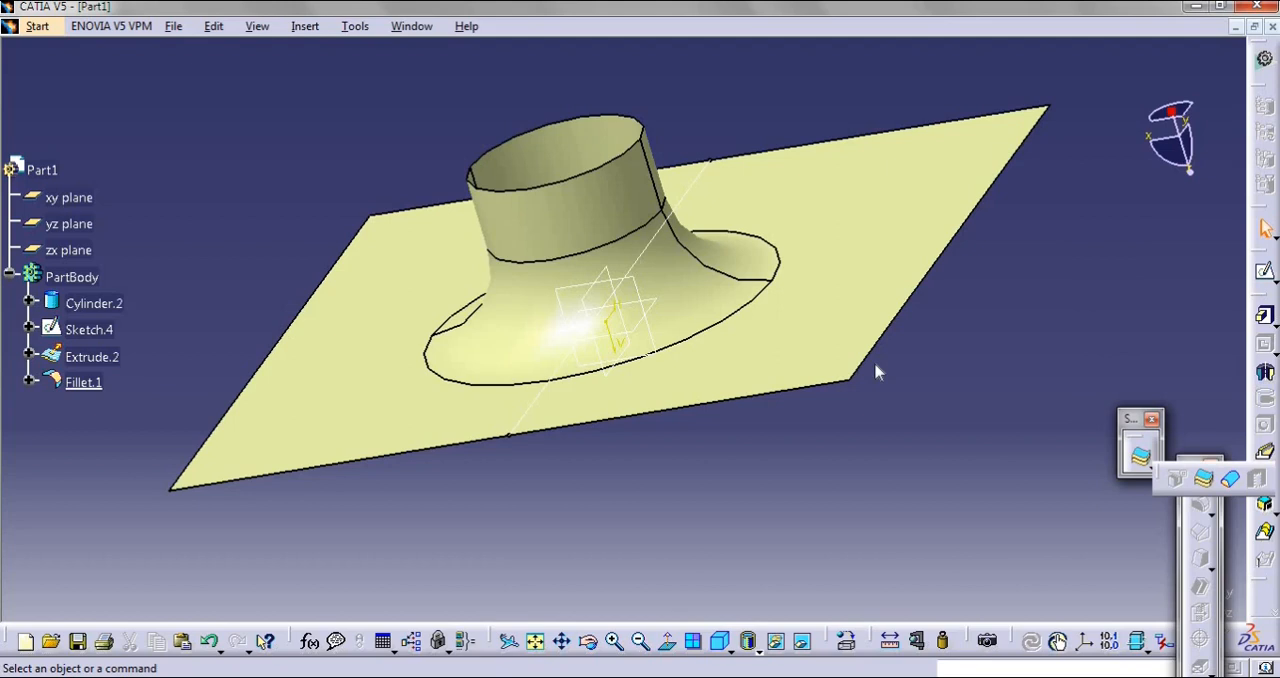
Thicken the filleted surface into a solid using Thick Surface with a First Offset of 5 mm
click(1206, 481)
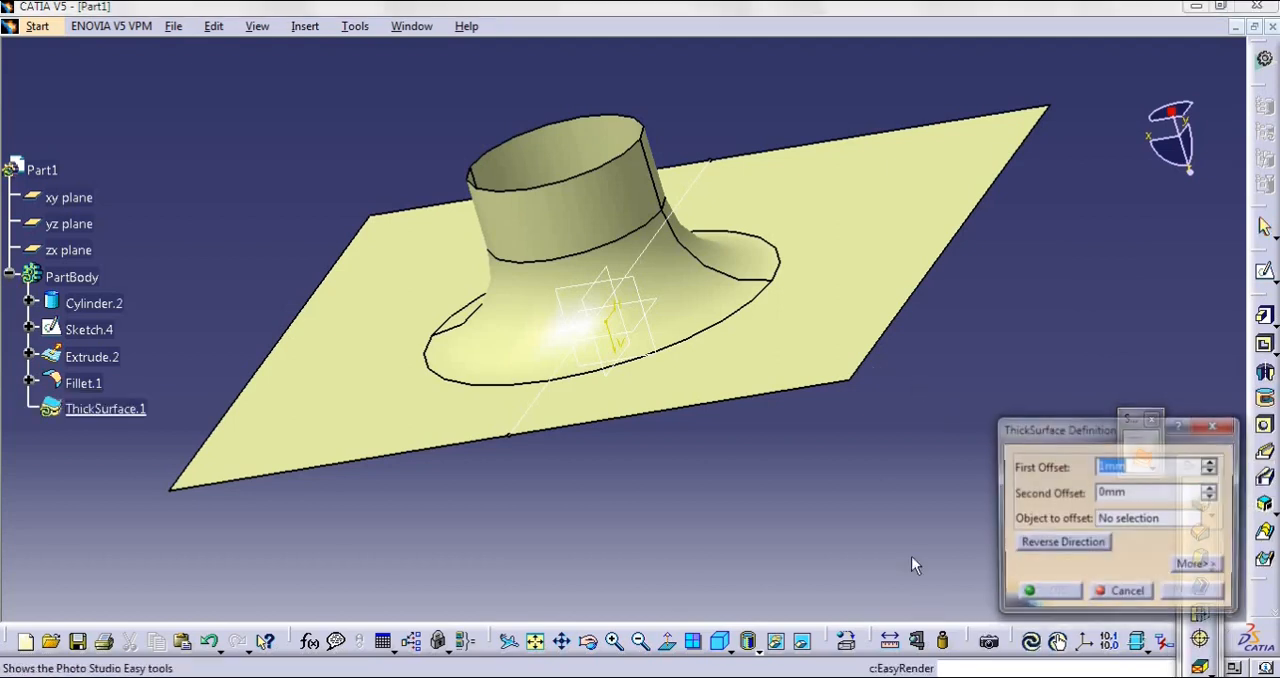
click(805, 365)
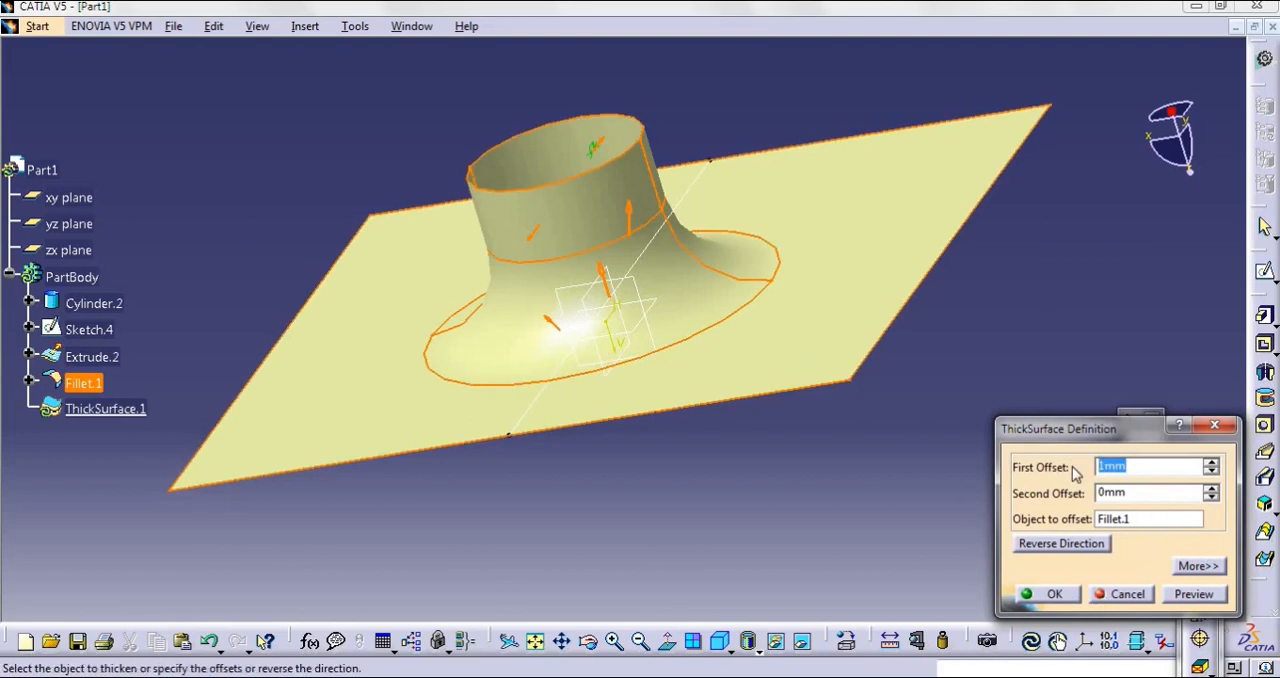
text(5)
click(1052, 594)
middle_drag(973, 436, 913, 437)
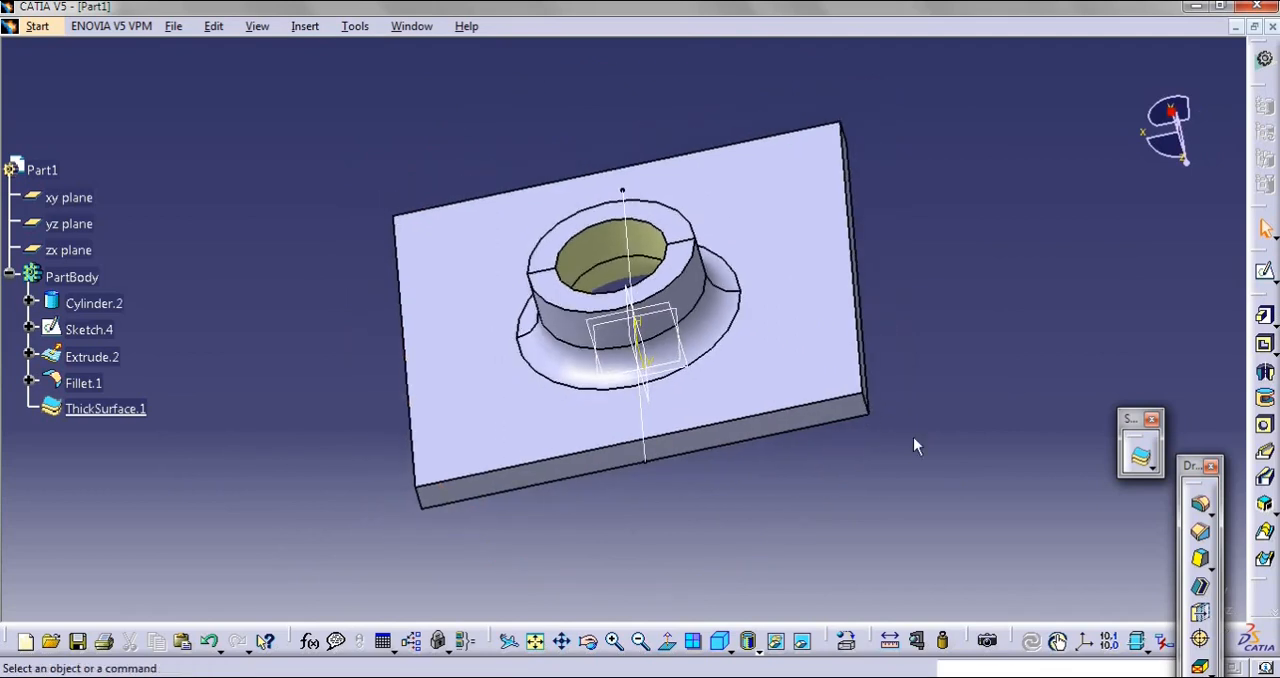